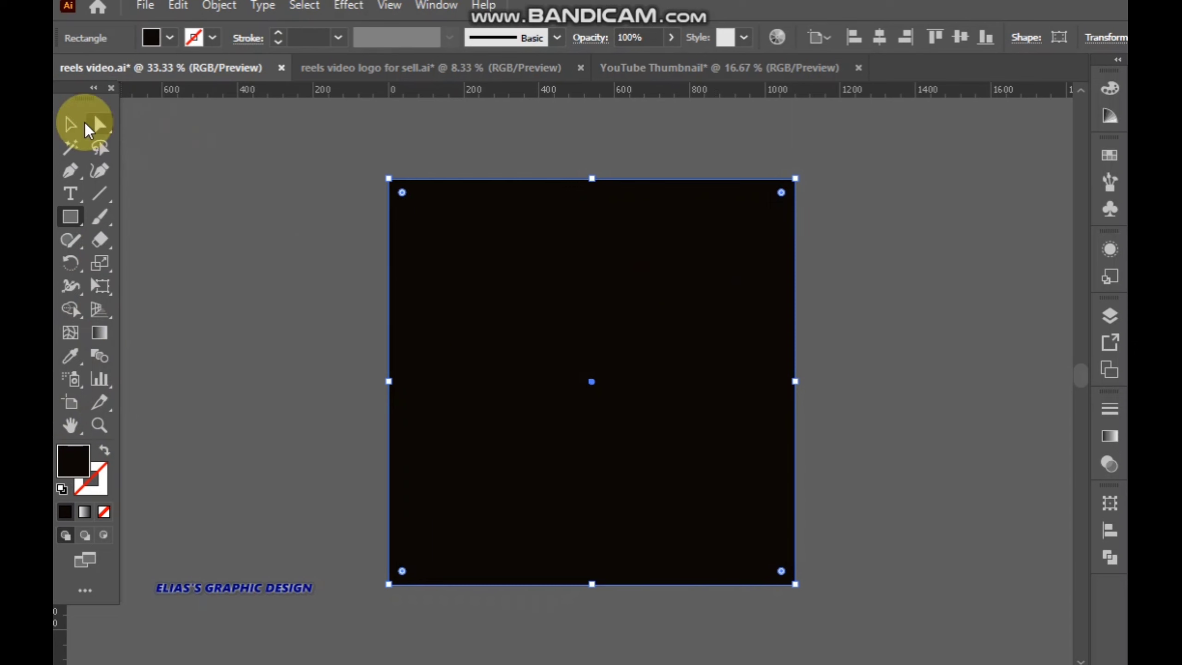
- Select the black background square and lock it in place
left_click(71, 124)
left_click(285, 216)
left_click(595, 354)
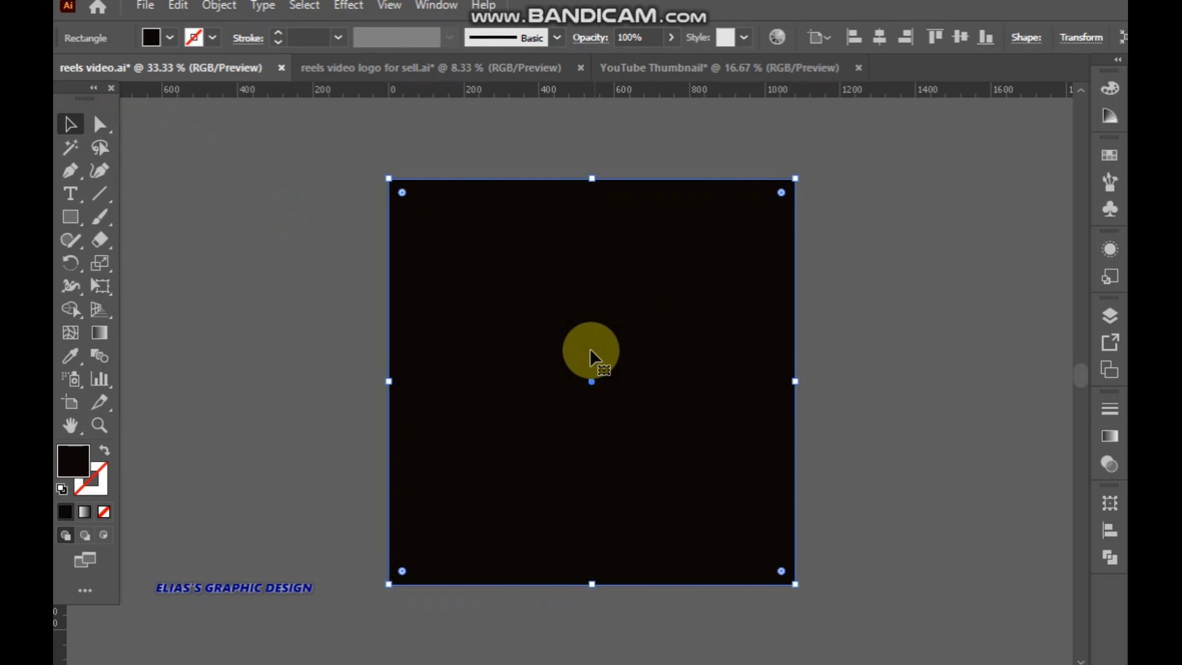
left_click(145, 6)
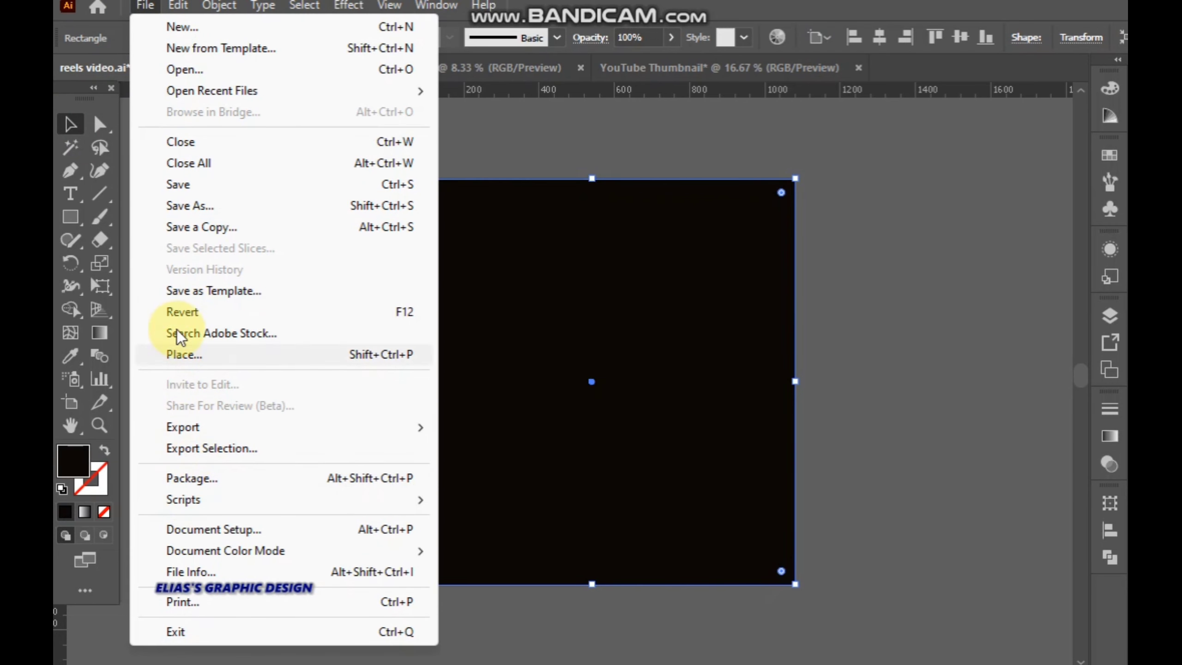
left_click(145, 6)
left_click(179, 7)
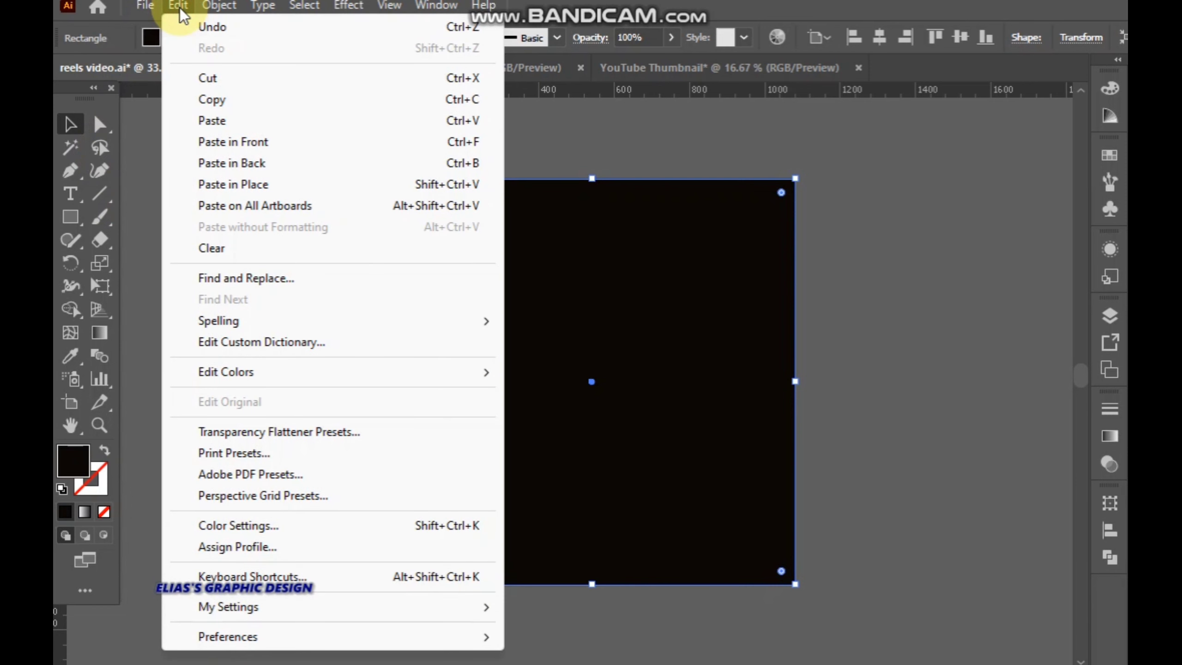
mouse_move(219, 6)
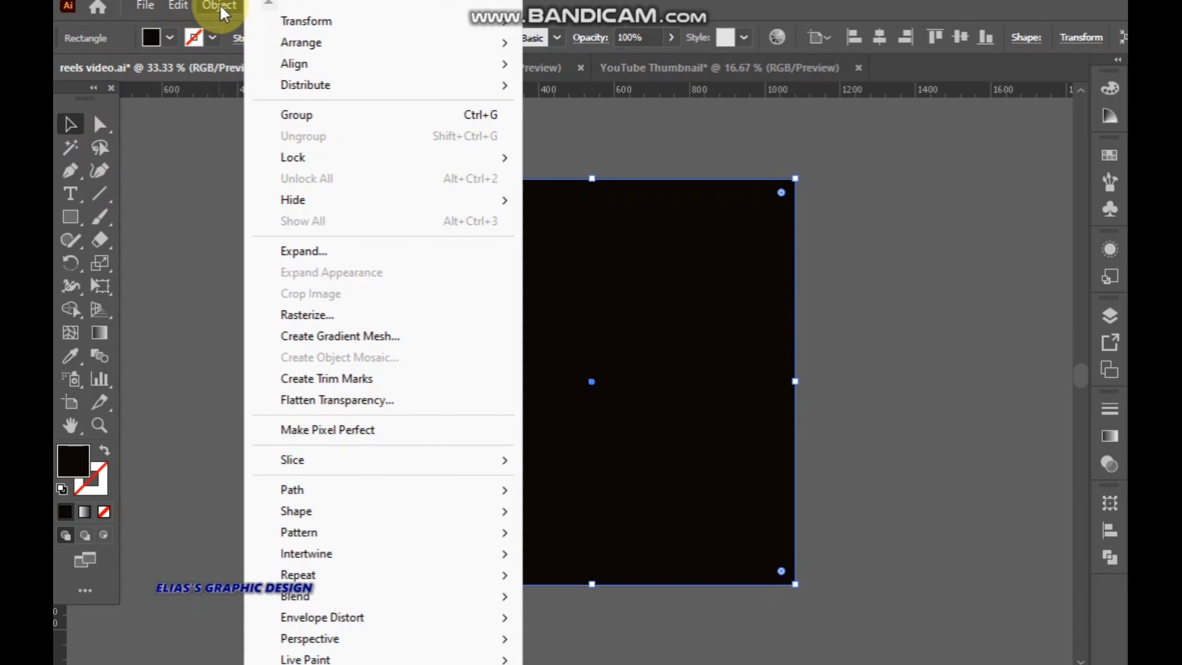
mouse_move(290, 158)
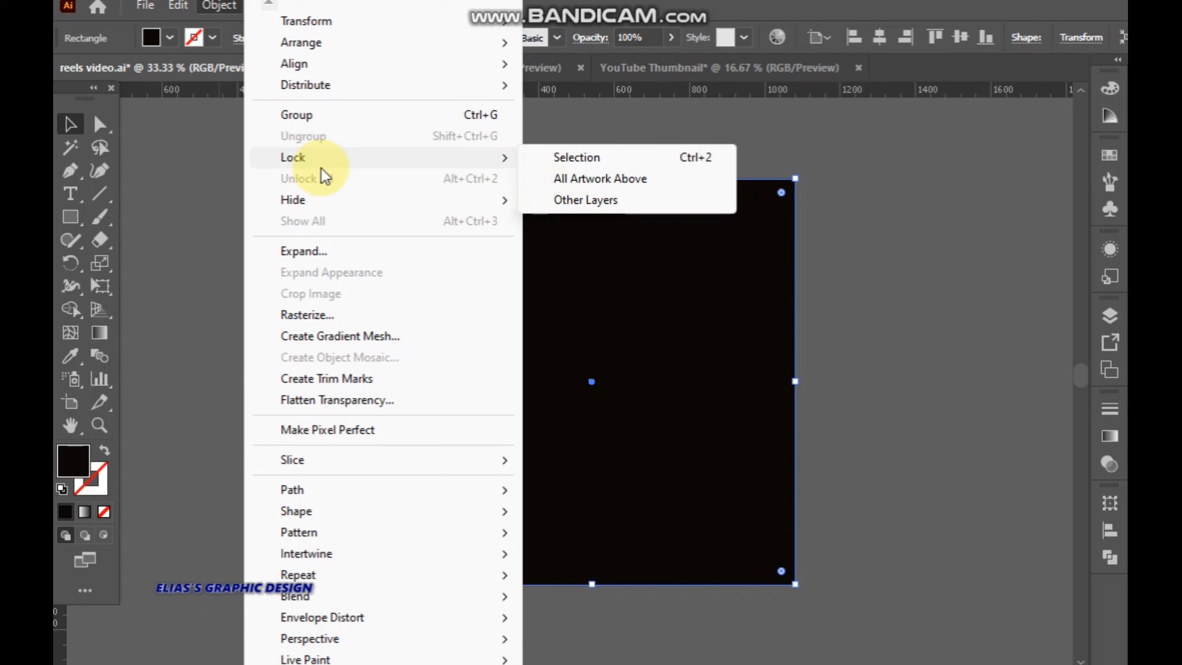
left_click(593, 161)
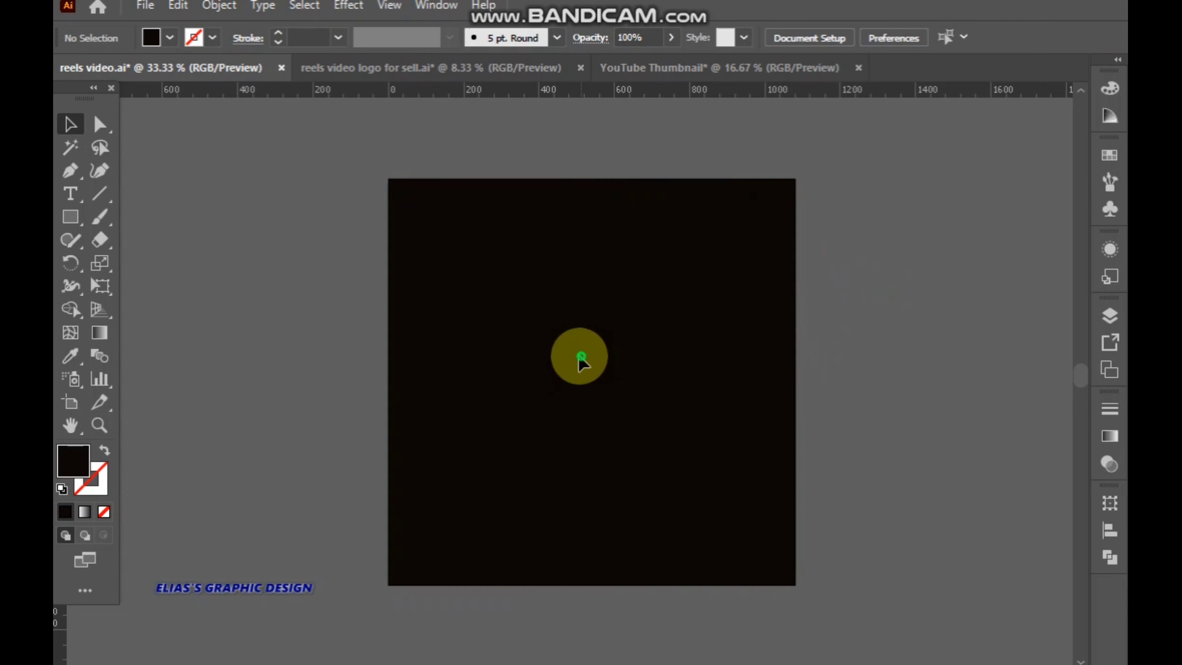
- Draw a narrow vertical rectangle on the black background and fill it with white
scroll(791, 372, "right", 3)
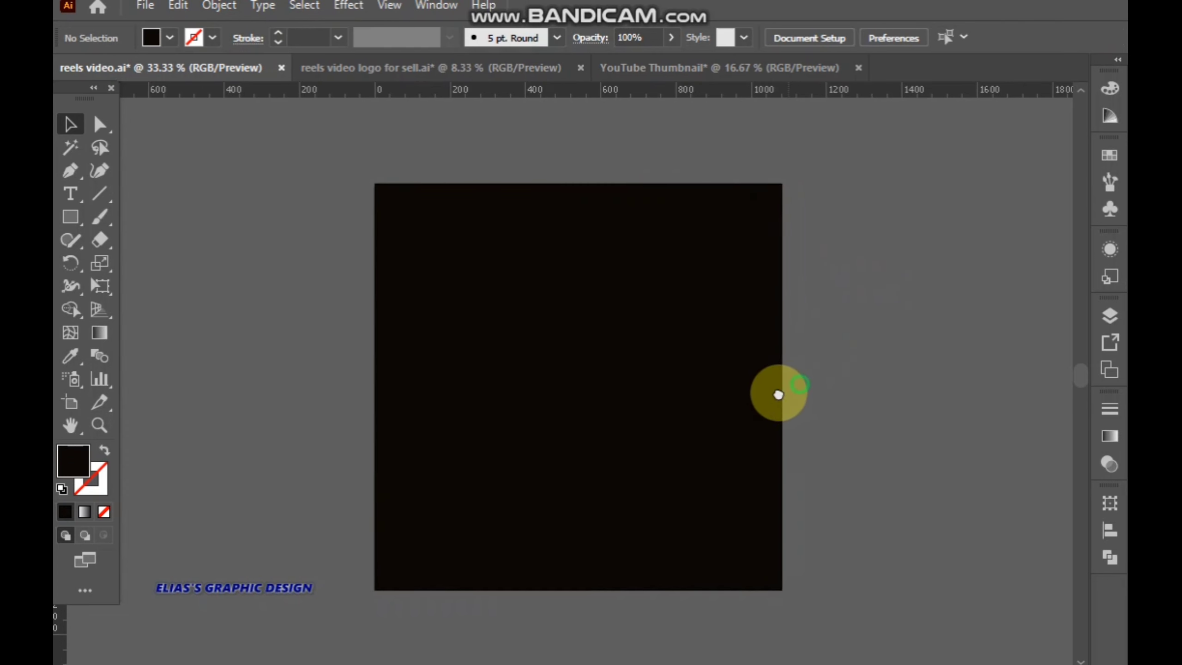
left_click(70, 216)
scroll(485, 332, "up", 1)
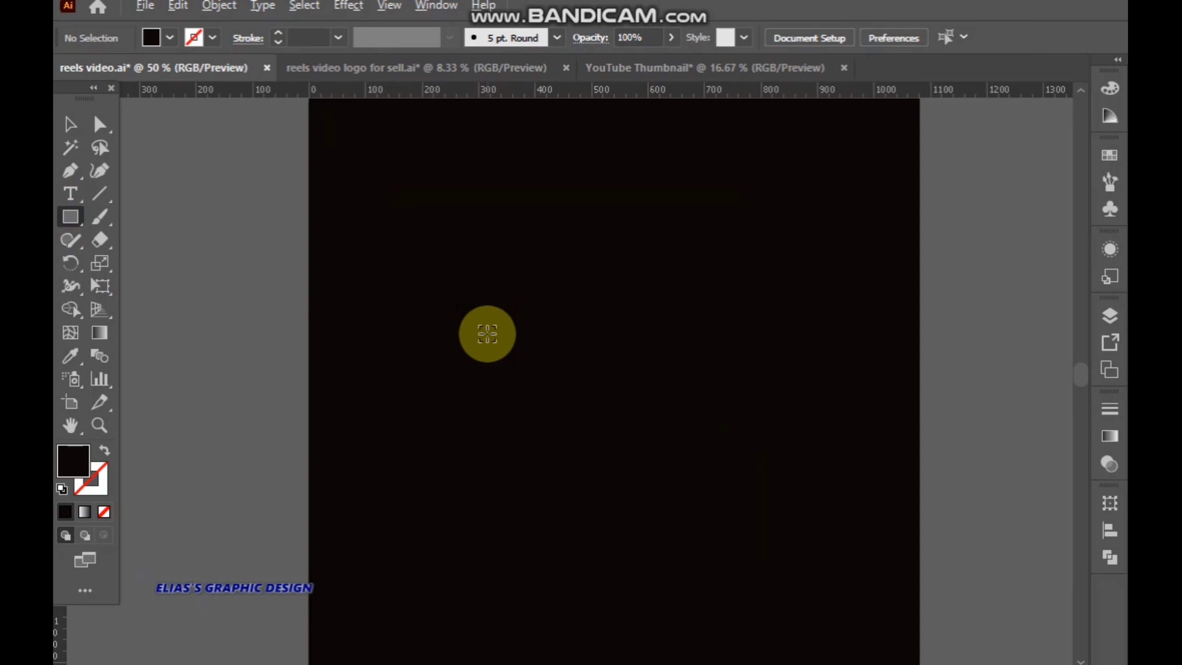
mouse_move(478, 297)
left_mouse_down()
mouse_move(520, 369)
mouse_move(511, 457)
left_mouse_up()
left_click(71, 124)
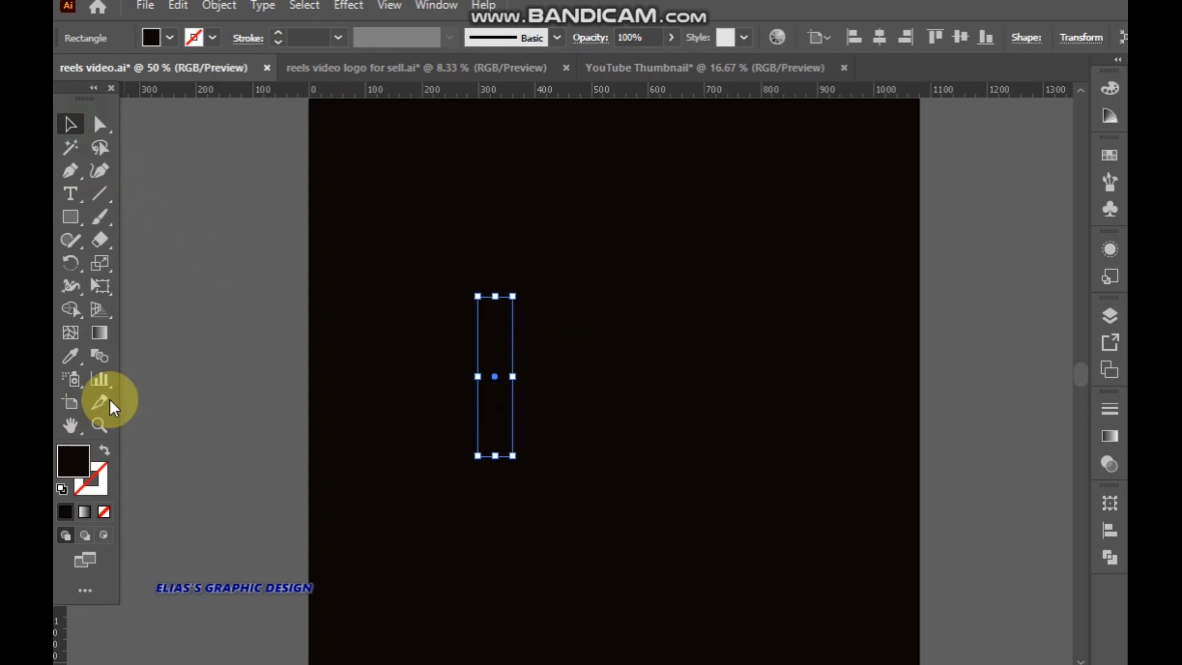
left_click(171, 38)
left_click(106, 66)
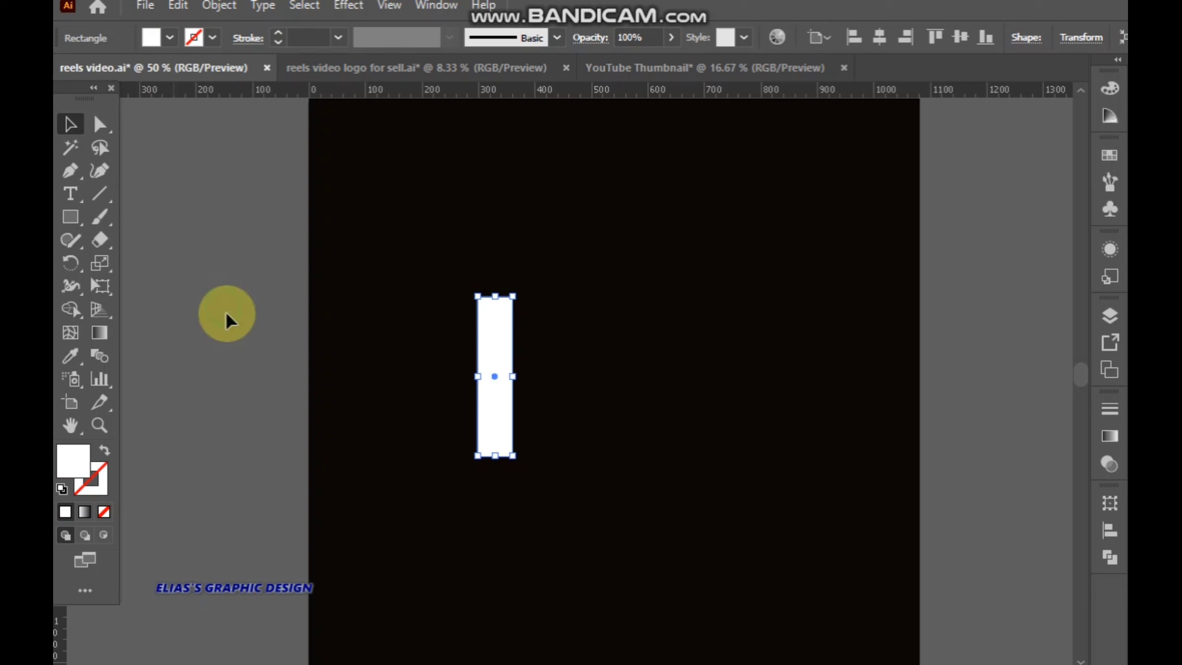
- Narrow the white bar slightly and place a parallel copy of it to its right
left_click(650, 353)
left_click(489, 394)
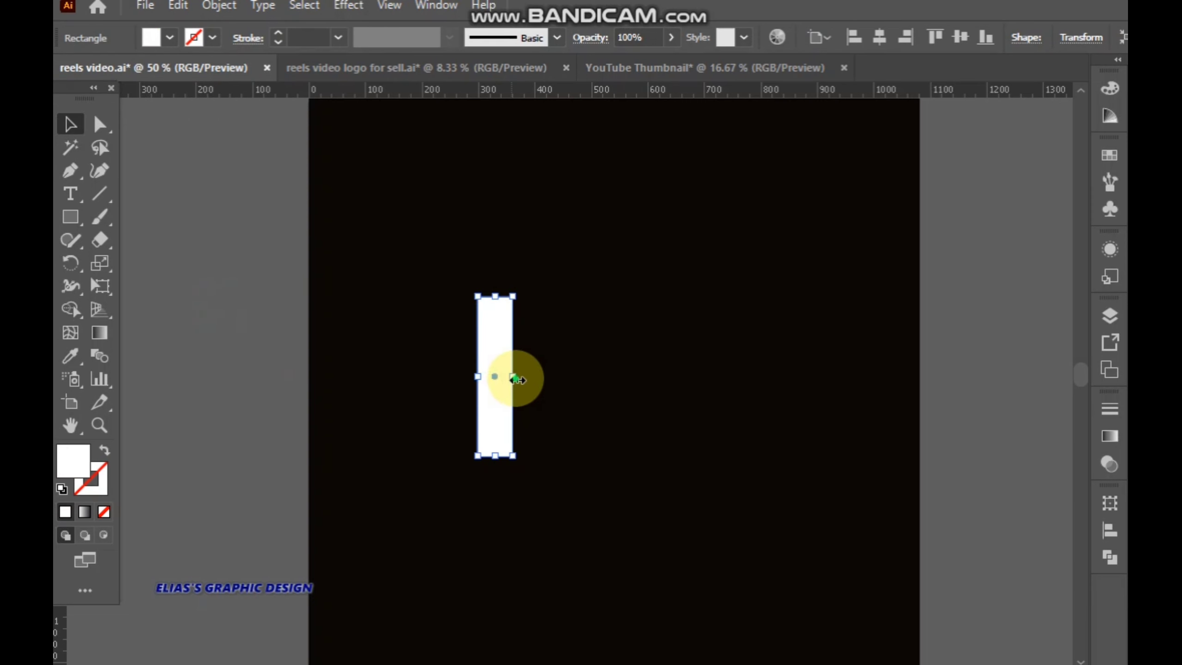
left_click_drag(516, 379, 596, 387)
left_click(599, 388)
left_click(675, 362)
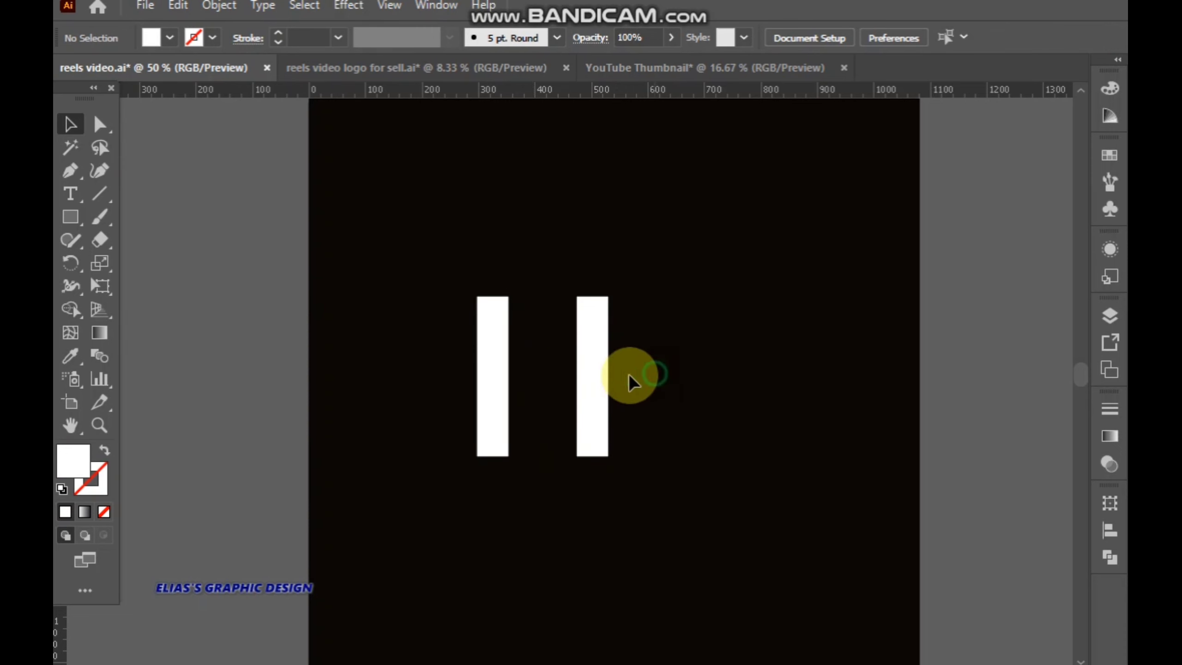
- Copy the second vertical bar and paste the copy in front of it
left_click(603, 383)
left_click(149, 14)
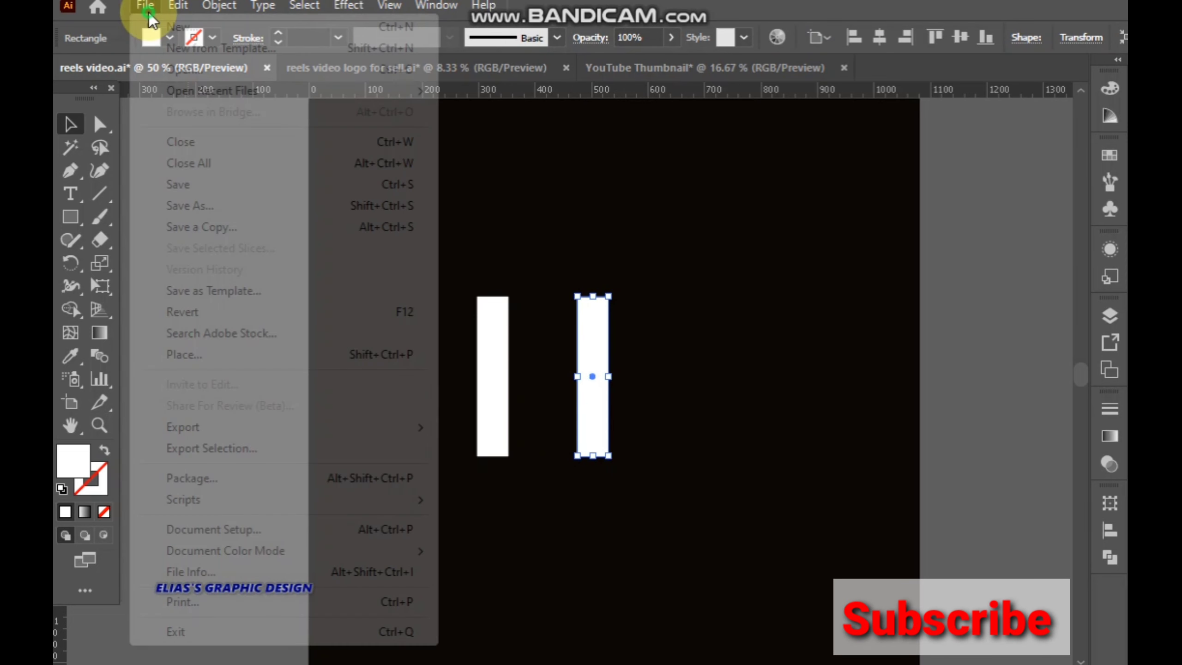
left_click(179, 13)
left_click(180, 14)
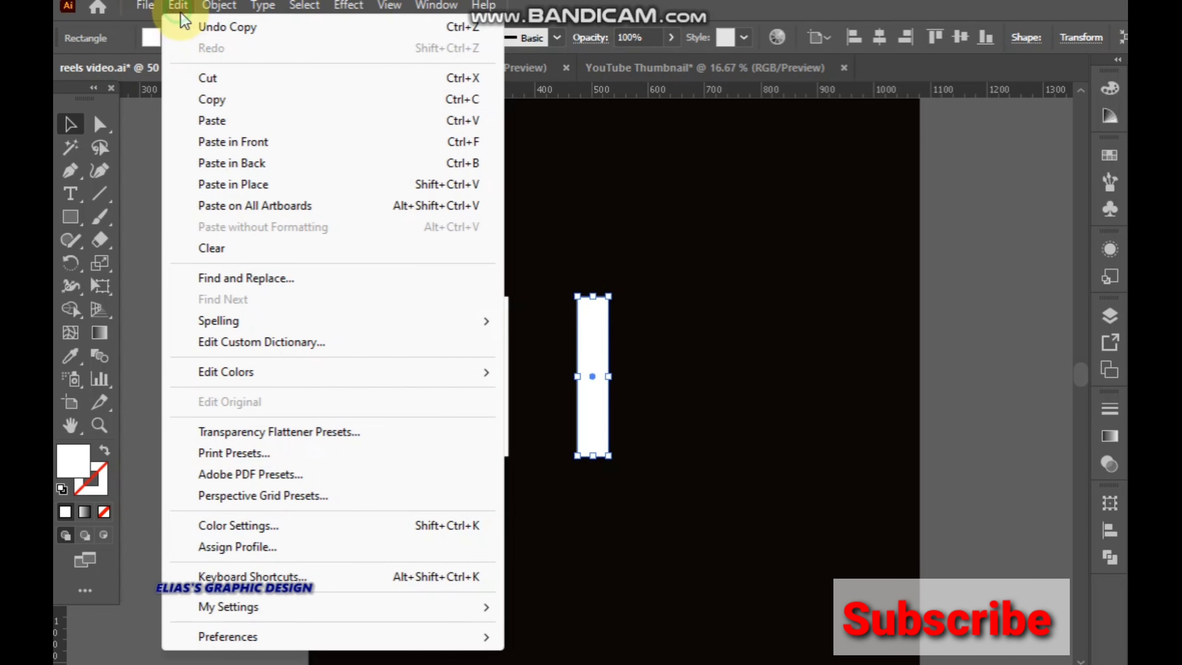
left_click(212, 99)
left_click(182, 14)
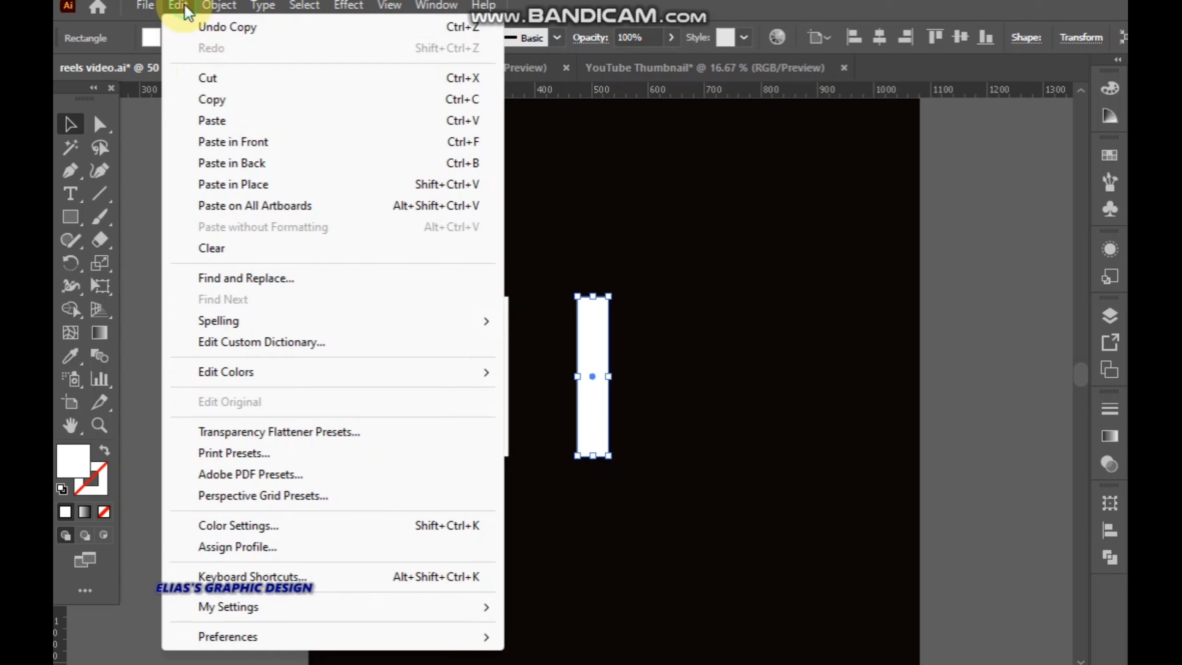
left_click(222, 143)
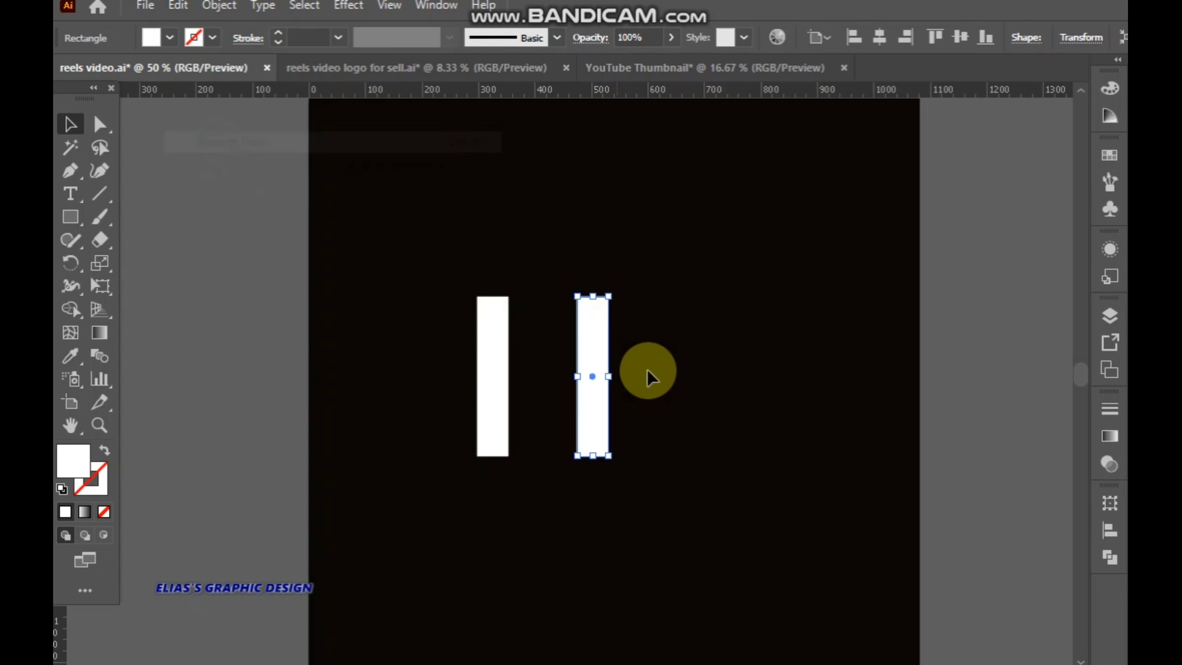
- Rotate the pasted bar 90° to horizontal and position it across both vertical bars as a crossbar
left_click(681, 404)
left_click_drag(594, 381, 700, 381)
left_click_drag(717, 287, 771, 395)
left_click(757, 441)
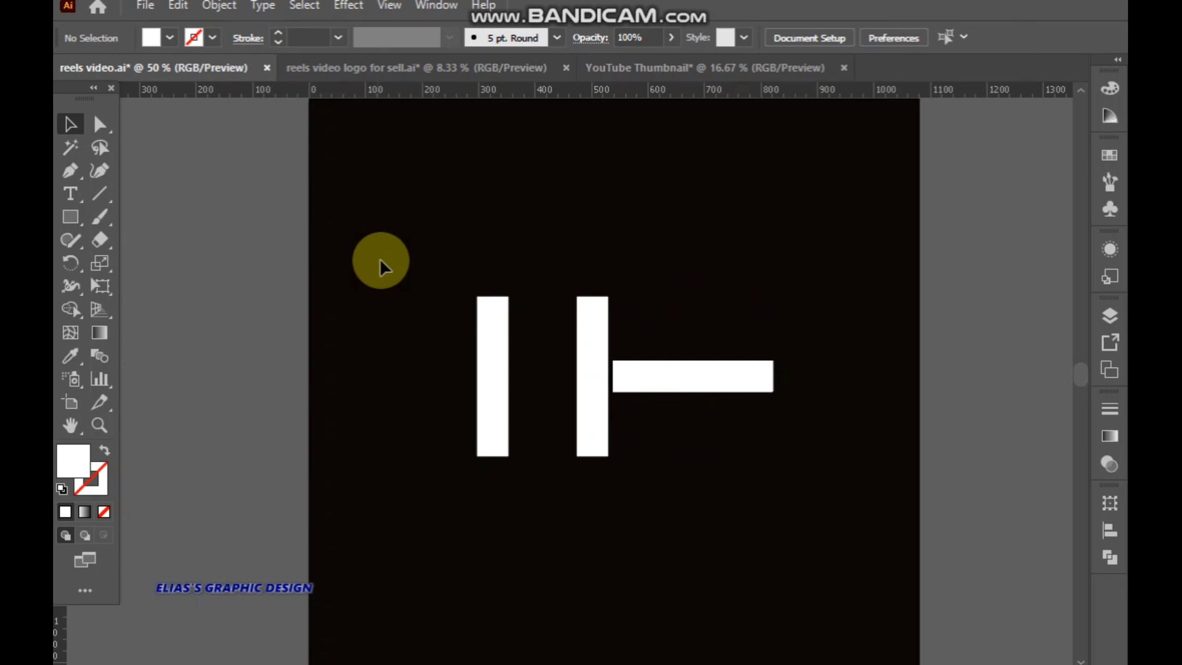
left_click_drag(686, 373, 536, 390)
- Select all three white bars and align their vertical centers
left_click_drag(414, 269, 647, 522)
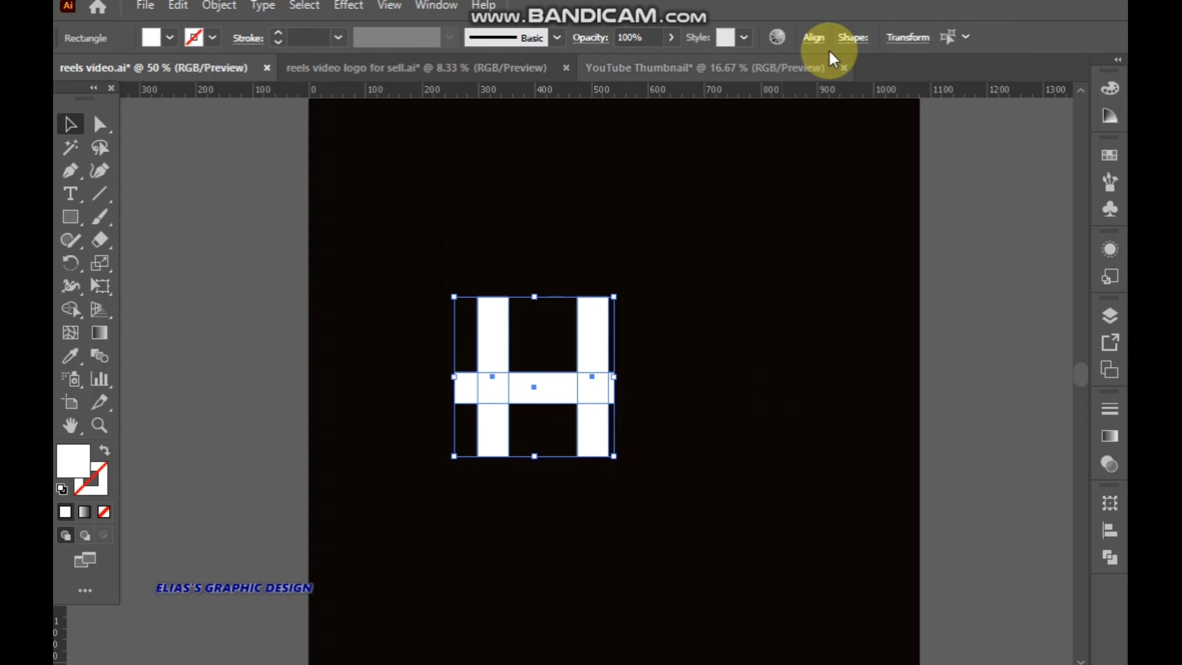
left_click(815, 37)
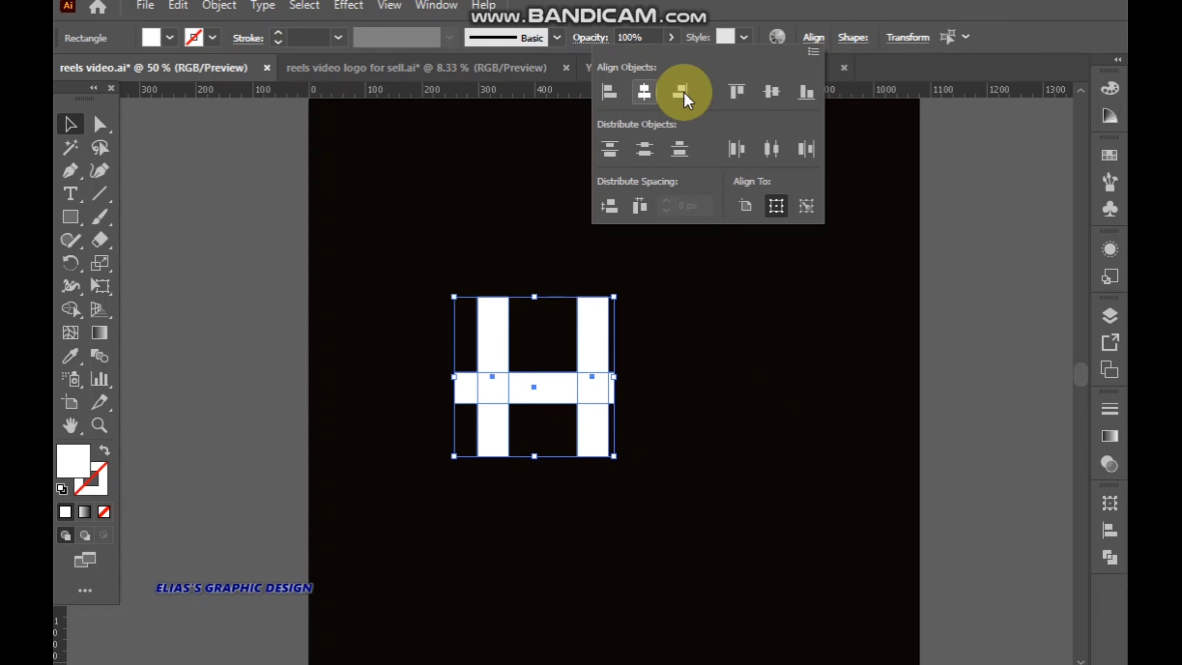
left_click(771, 95)
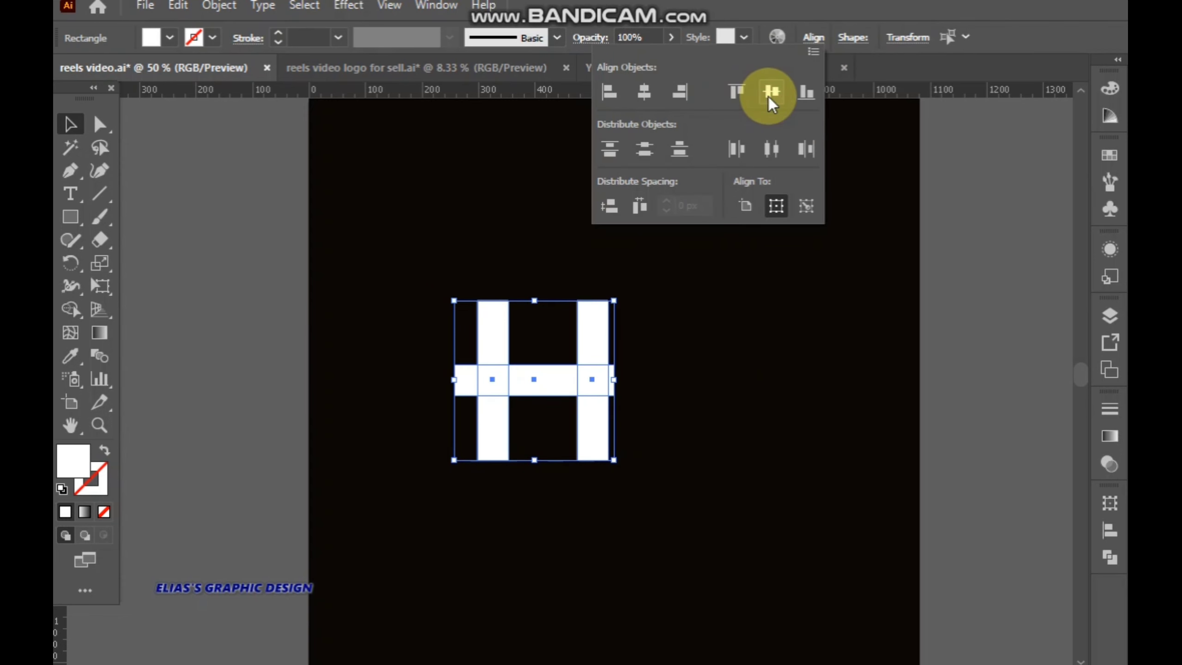
left_click(708, 395)
left_click(696, 407)
- Shorten the crossbar from both ends so it stops at the middle of each vertical bar
left_click(498, 386)
scroll(493, 386, "up", 2)
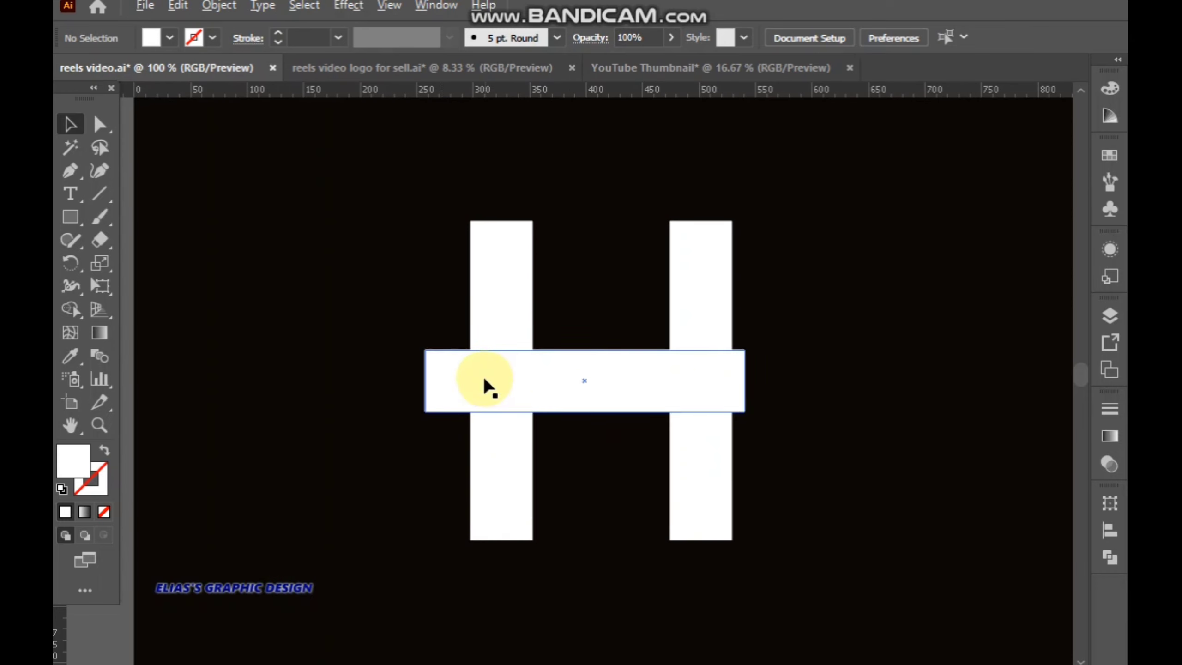
left_click(444, 383)
left_click_drag(601, 509, 523, 510)
left_click(398, 395)
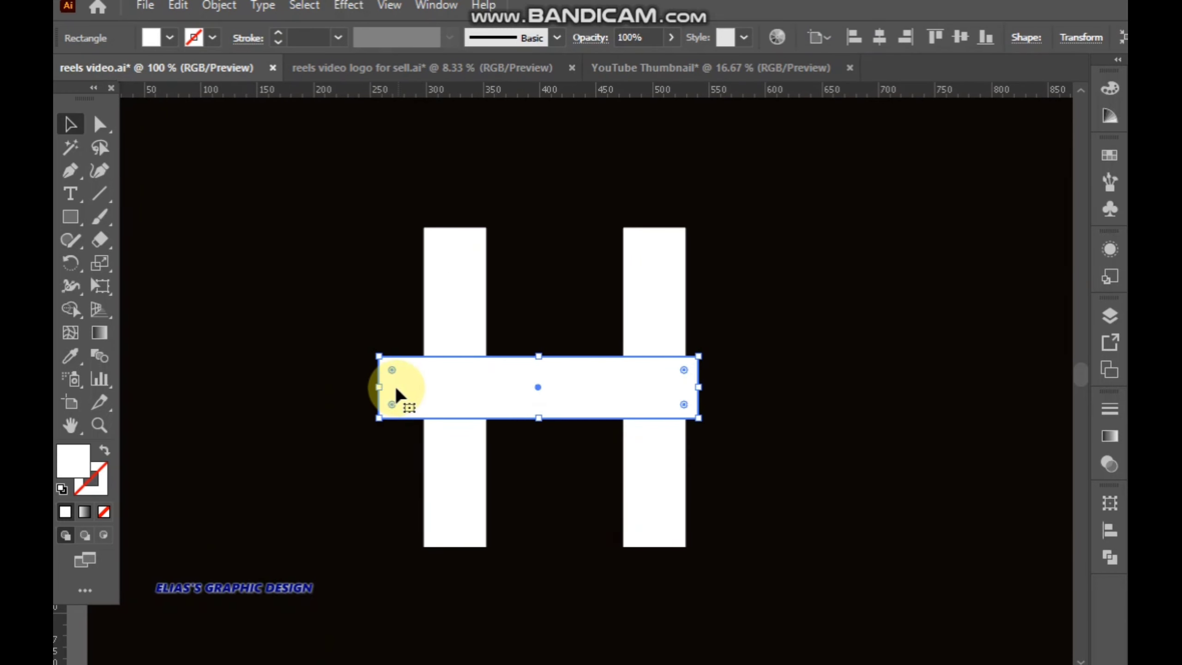
left_click_drag(379, 389, 455, 389)
left_click_drag(702, 386, 624, 386)
left_click(749, 377)
left_click(392, 208)
- Unite the three bars into a single H shape with Pathfinder, then dock the Pathfinder panel again
key("ctrl+a")
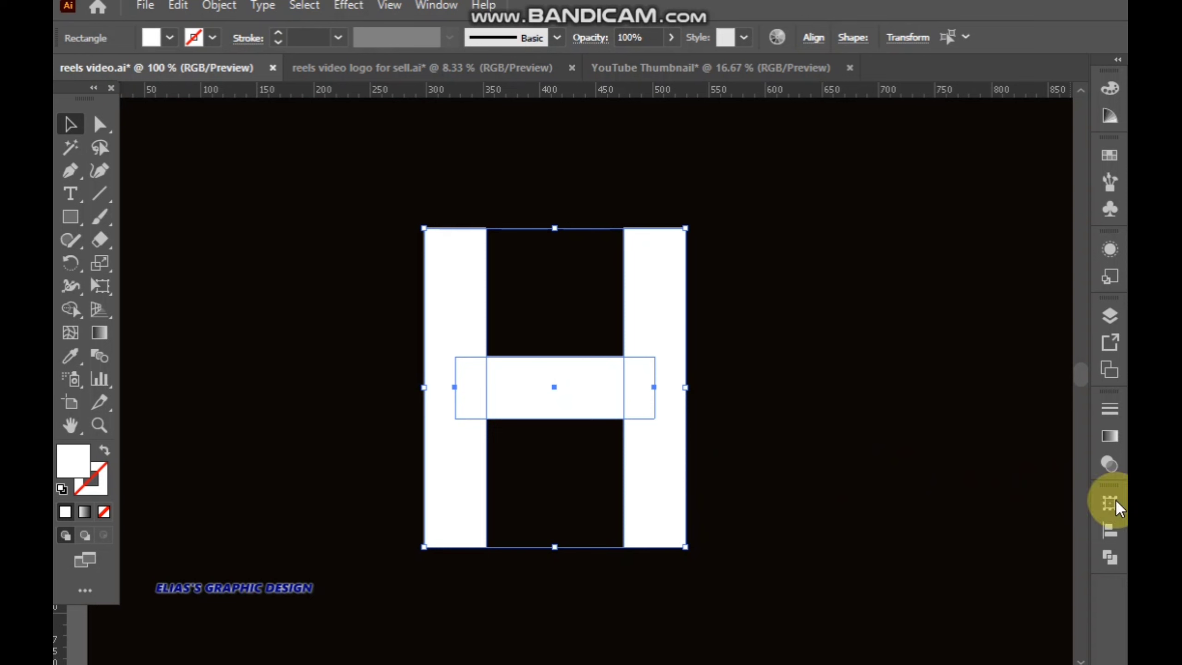
left_click(1110, 558)
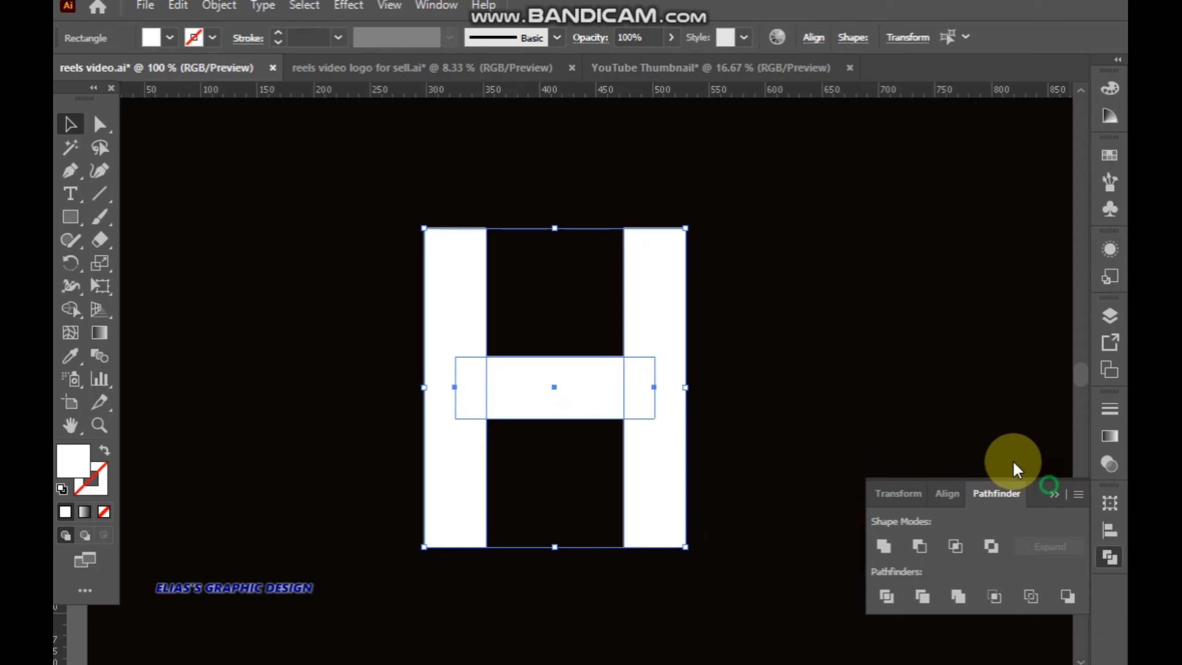
left_click_drag(1051, 491, 890, 232)
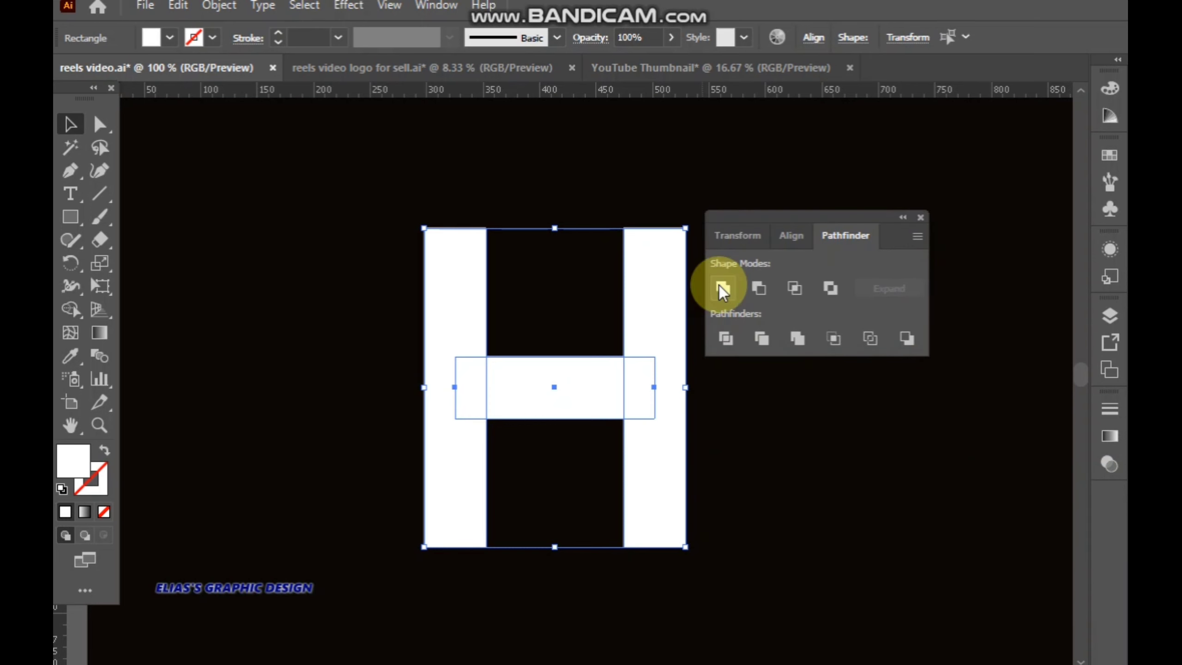
left_click(723, 289)
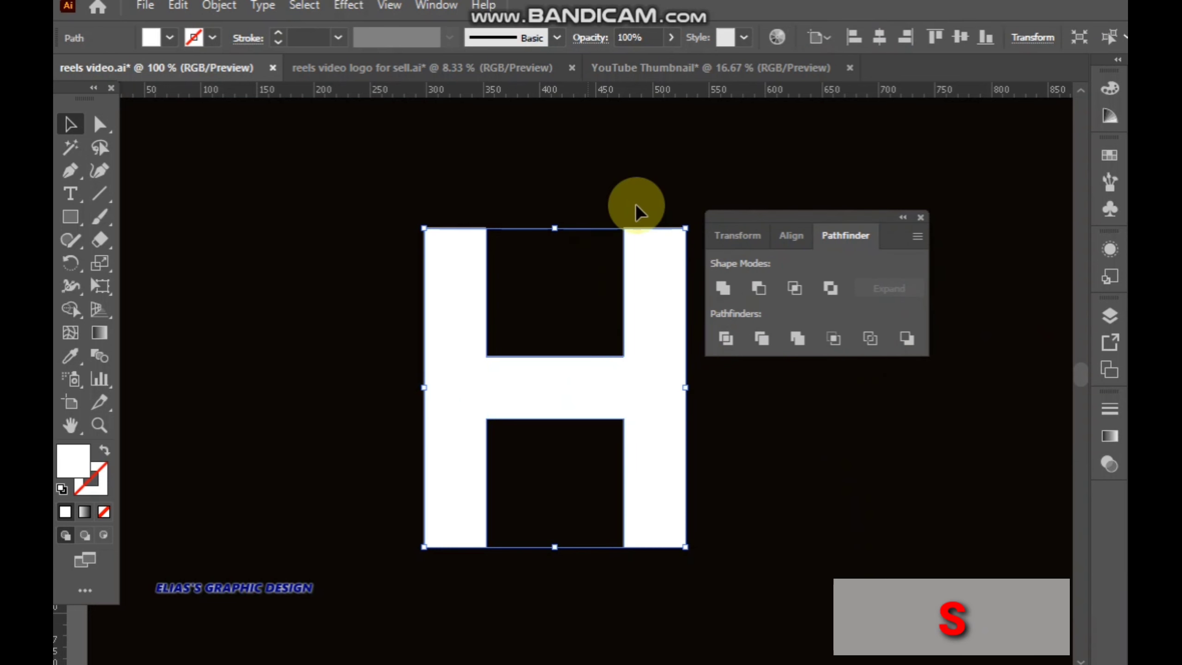
left_click(903, 218)
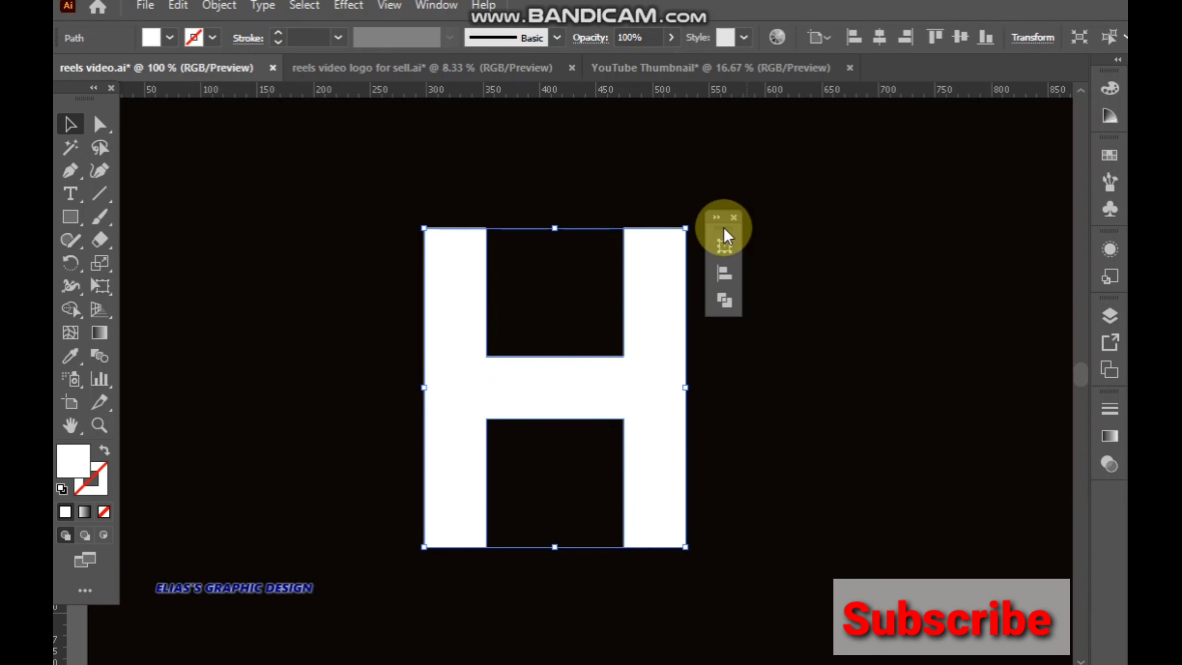
left_click_drag(719, 220, 1117, 507)
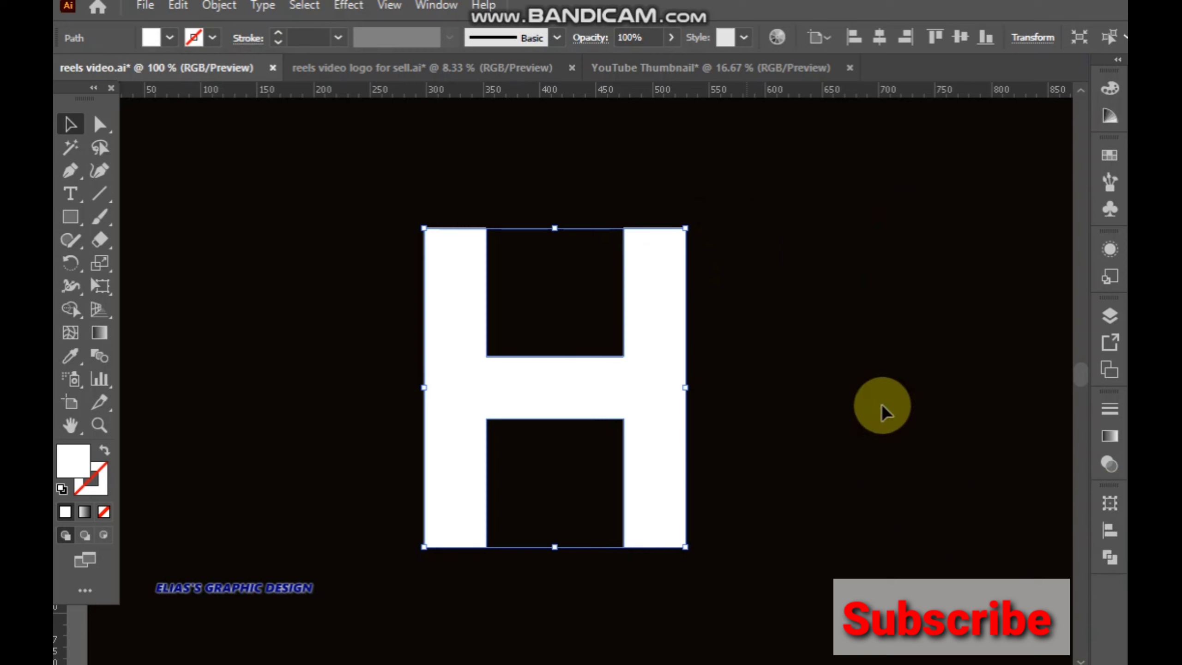
- Scale the H shape down proportionally
left_click(285, 186)
left_click(657, 517)
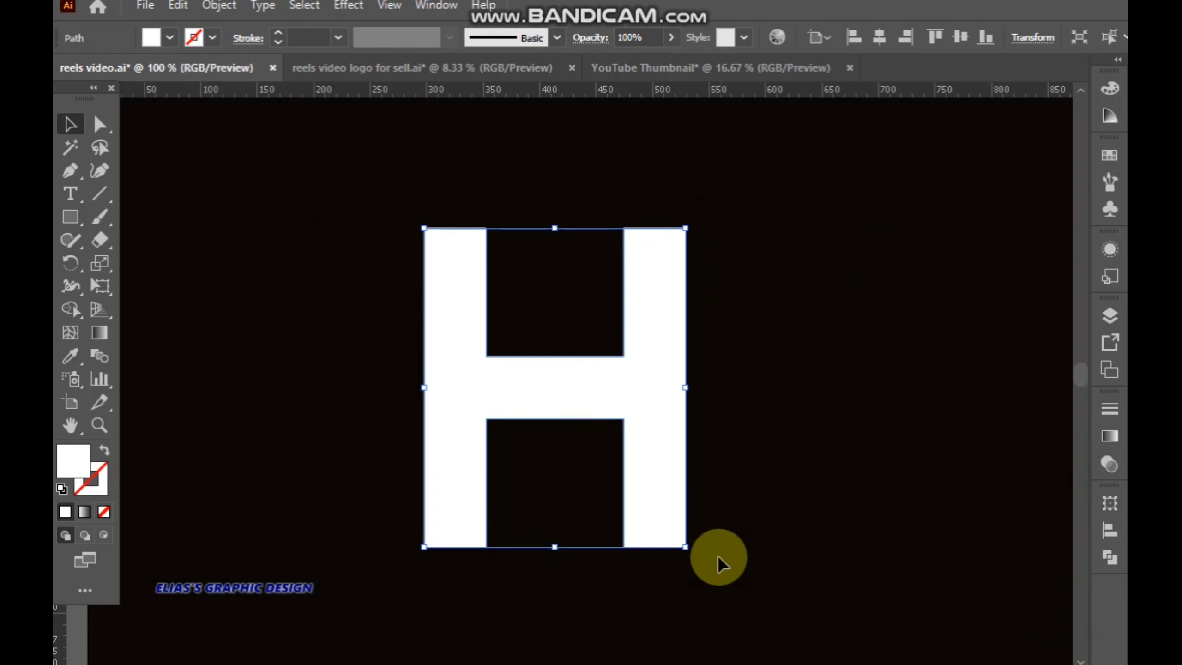
left_click_drag(687, 550, 637, 520)
left_click(774, 447)
scroll(773, 442, "down", 2)
left_click_drag(805, 478, 658, 423)
- Center the H horizontally and vertically on the artboard
left_click_drag(435, 274, 603, 392)
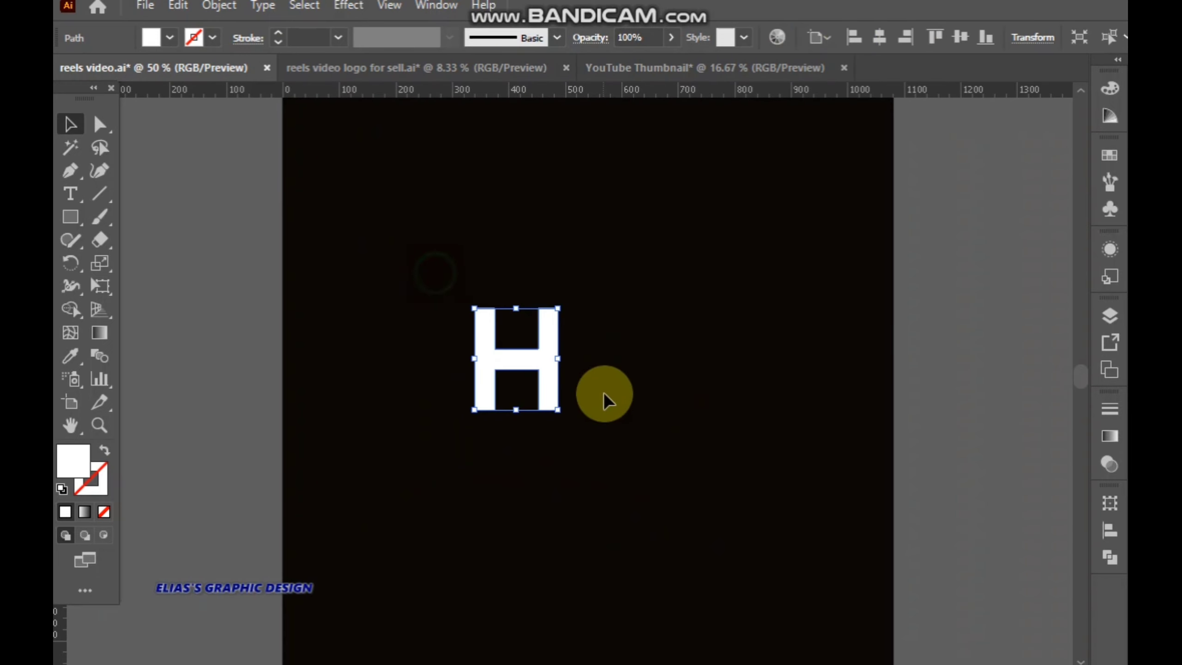
left_click(881, 37)
left_click(960, 37)
left_click(738, 363)
- Reduce the H's size further, keeping its proportions and its horizontal centering
scroll(709, 416, "up", 1)
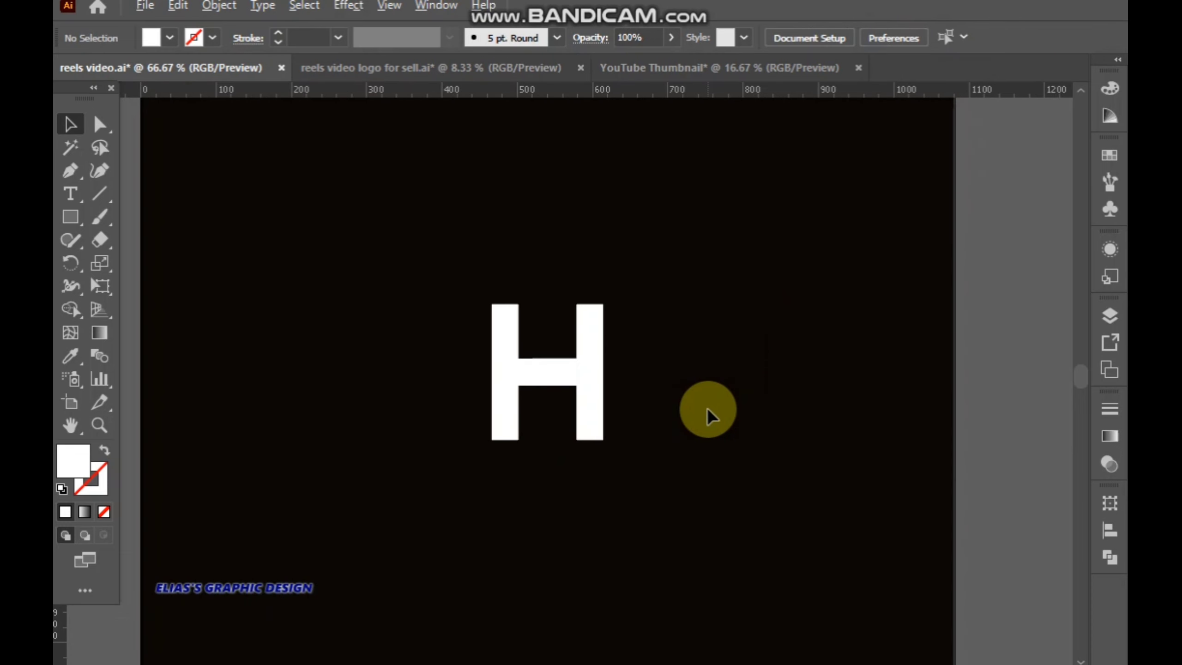
scroll(689, 469, "up", 2)
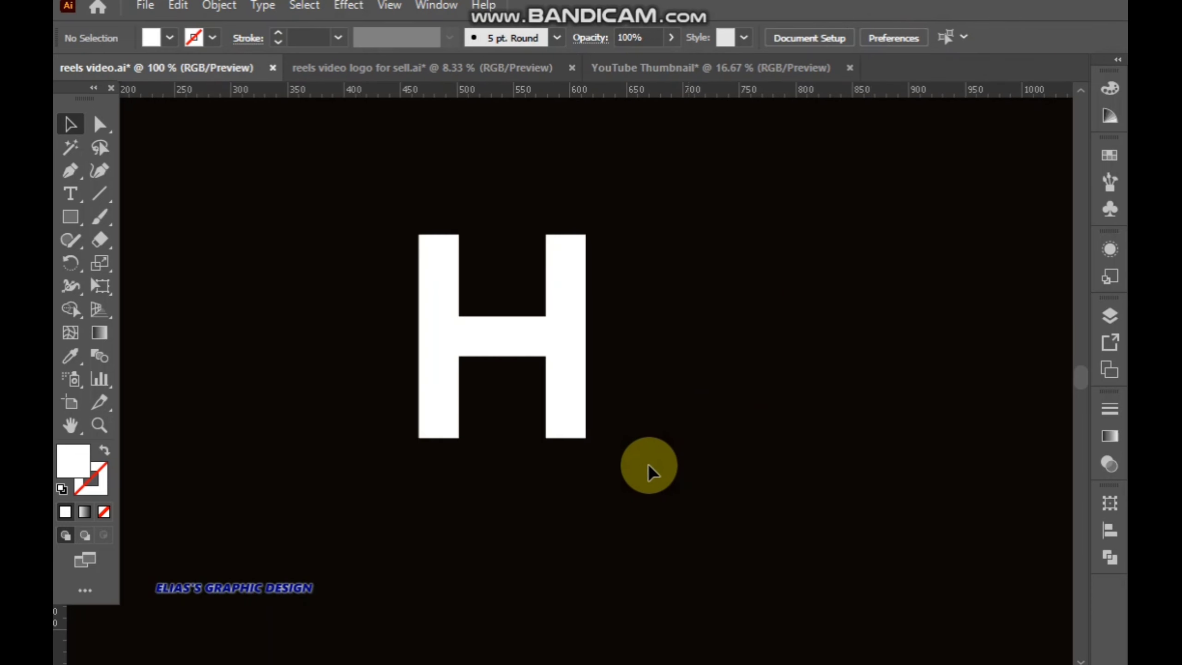
left_click(557, 338)
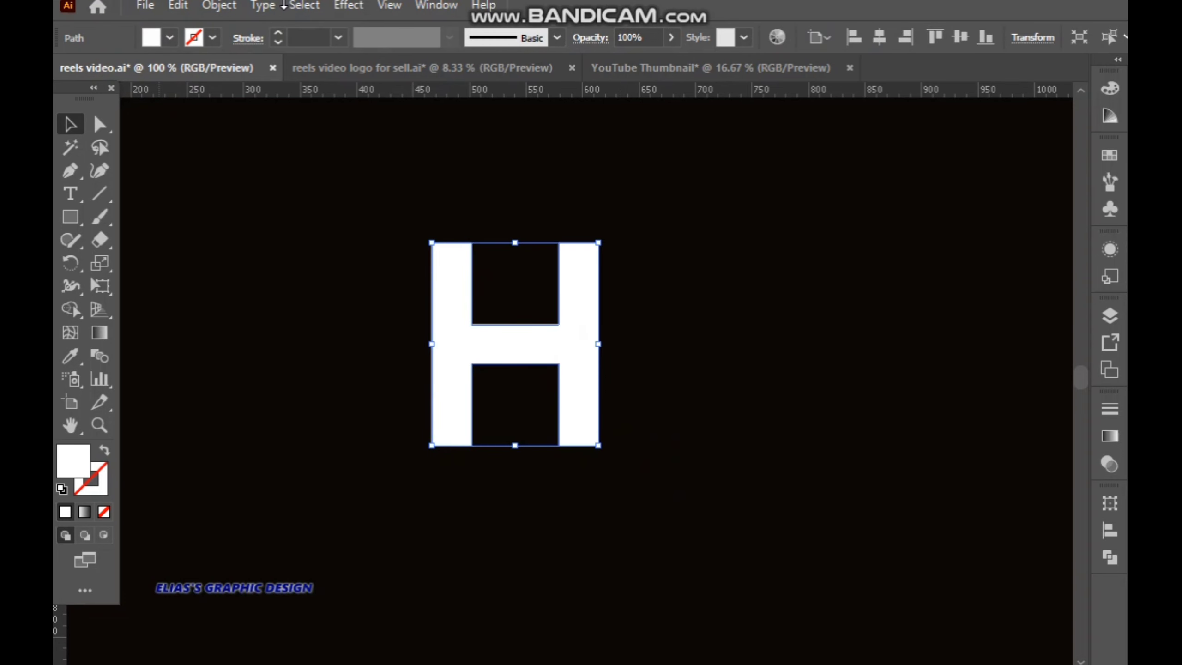
left_click(392, 319)
left_click(443, 348)
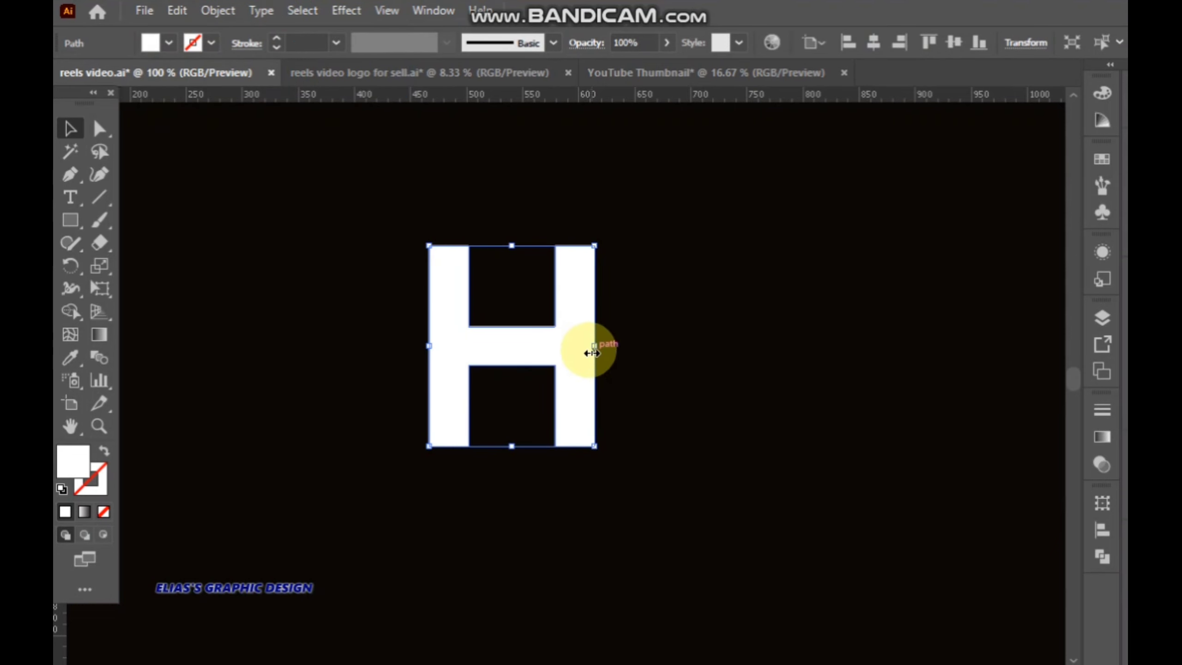
left_click_drag(547, 349, 581, 378)
left_click(648, 351)
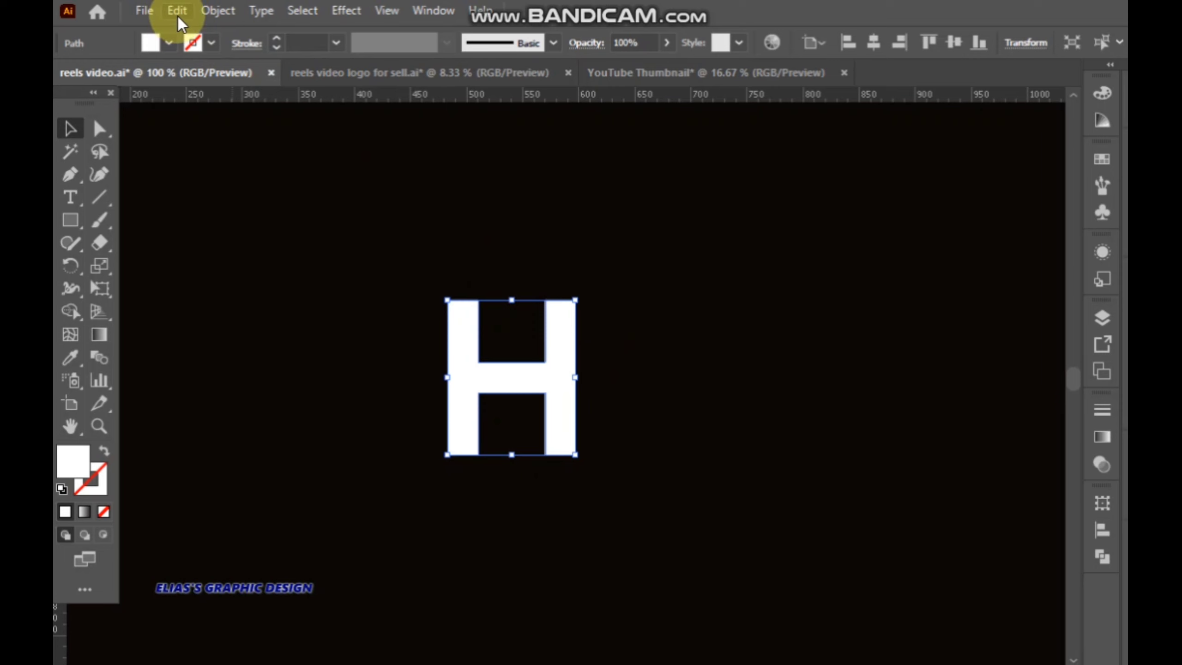
- Offset the white H's path by 10 px with miter joins and a miter limit of 4
left_click(178, 14)
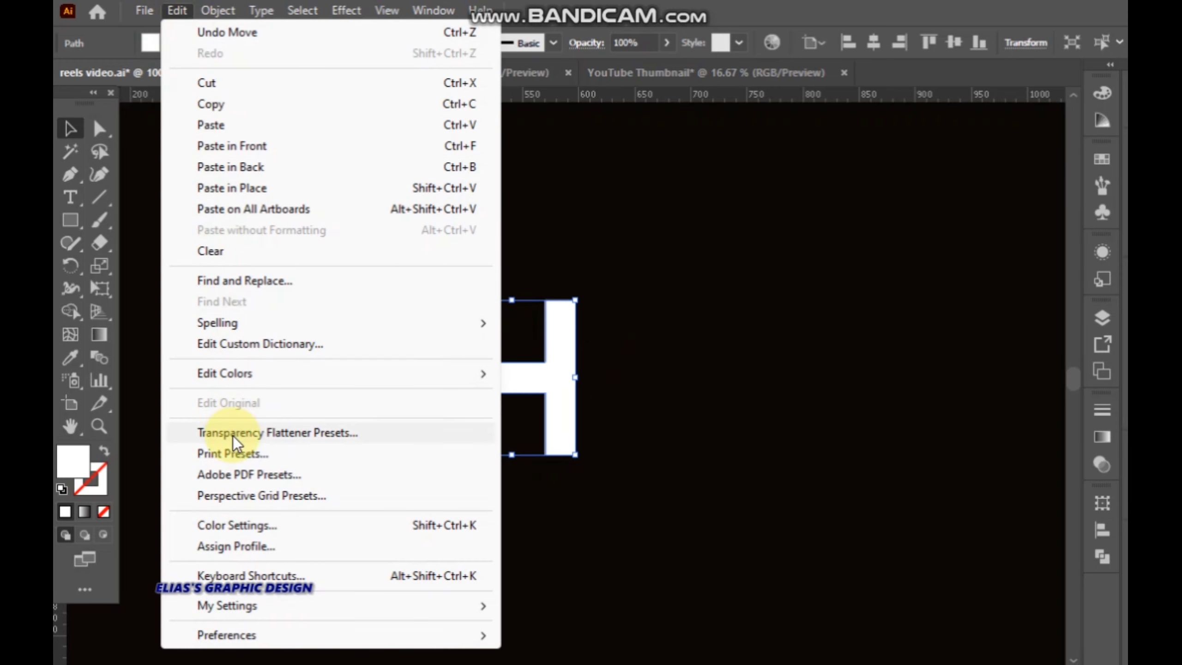
left_click(219, 10)
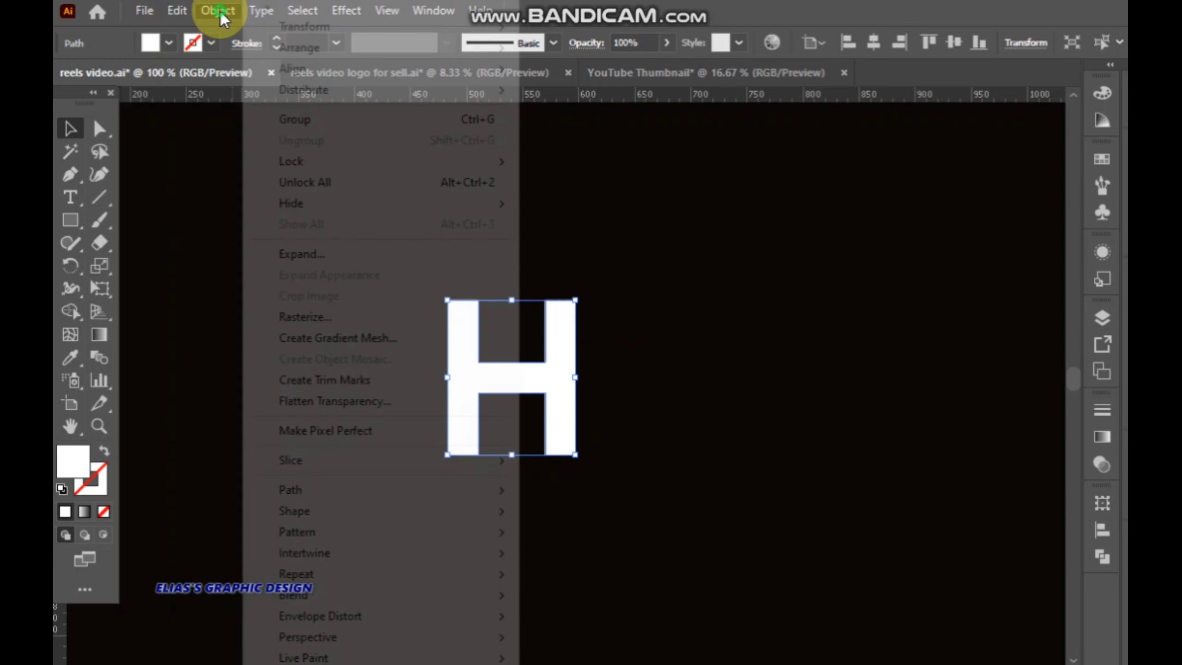
mouse_move(292, 491)
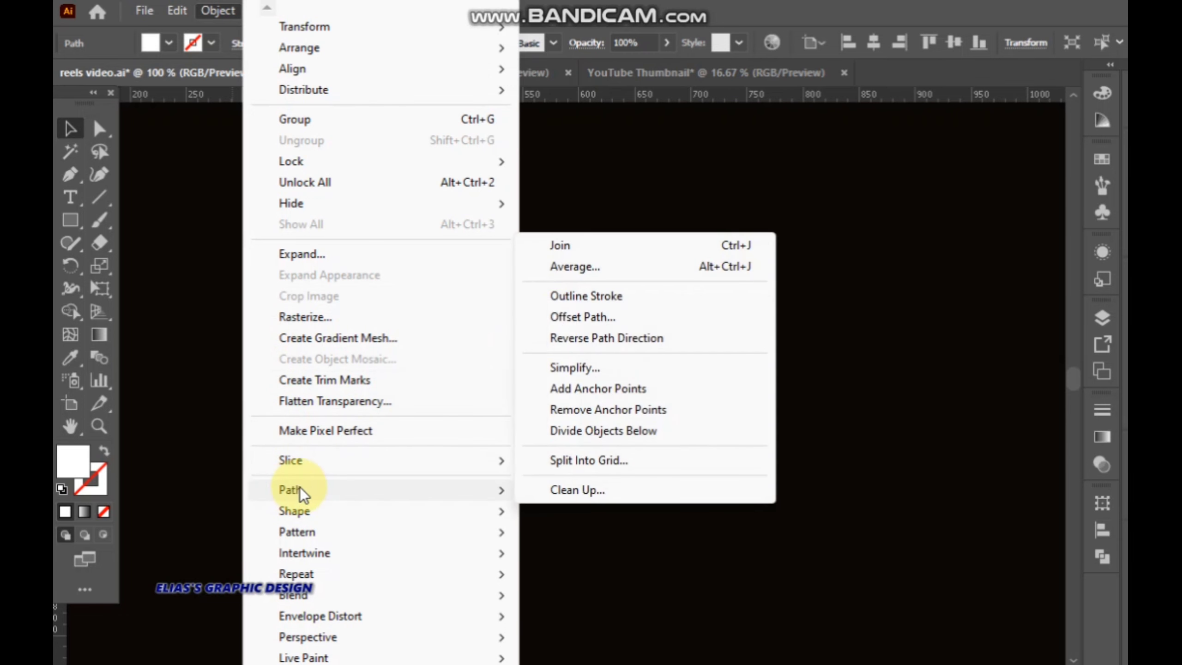
left_click(558, 314)
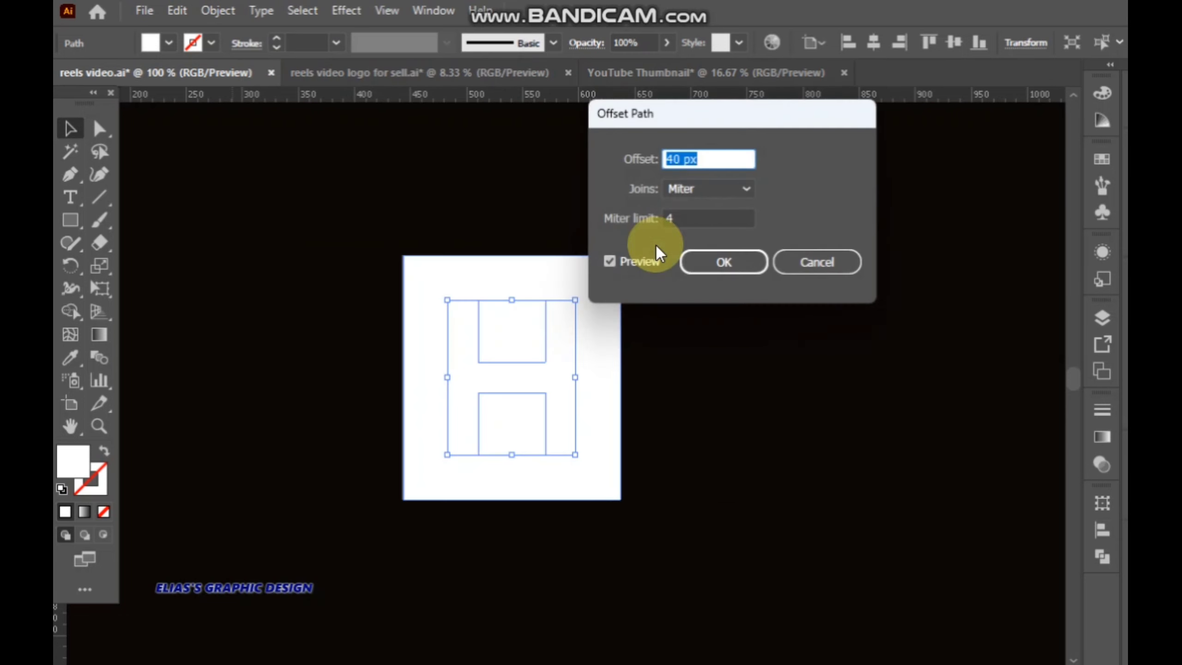
key("Down")
key("Down")
key("Down")
key("Down")
key("Down")
key("Down")
key("Down")
key("Down")
key("Down")
key("Down")
key("Down")
key("Down")
key("Down")
key("Down")
key("Down")
key("Down")
key("Down")
key("Down")
key("Down")
key("Down")
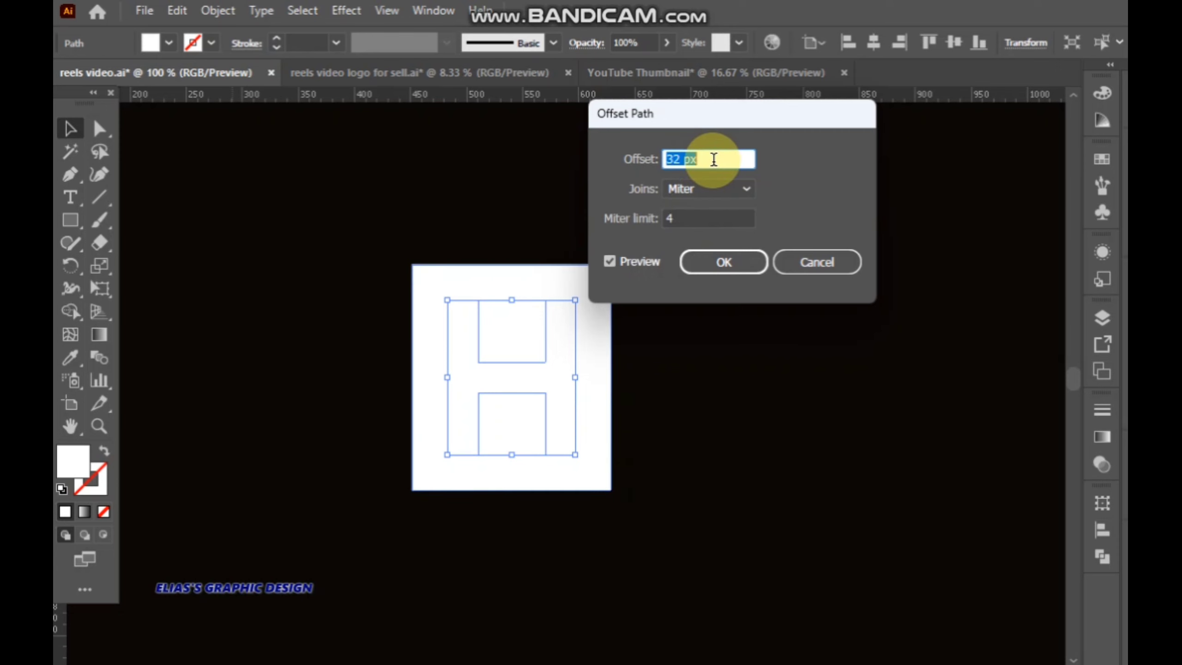
key("Down")
key("Down")
key("Down")
key("Down")
key("Down")
key("Down")
key("Down")
key("Down")
key("Down")
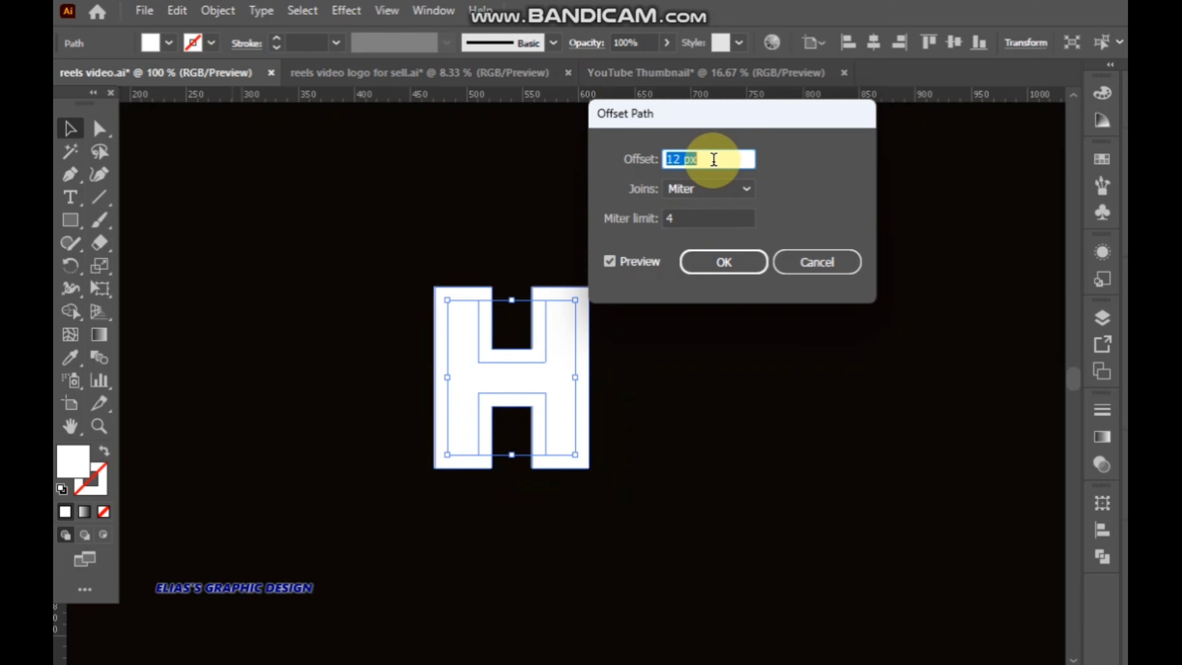
key("Down")
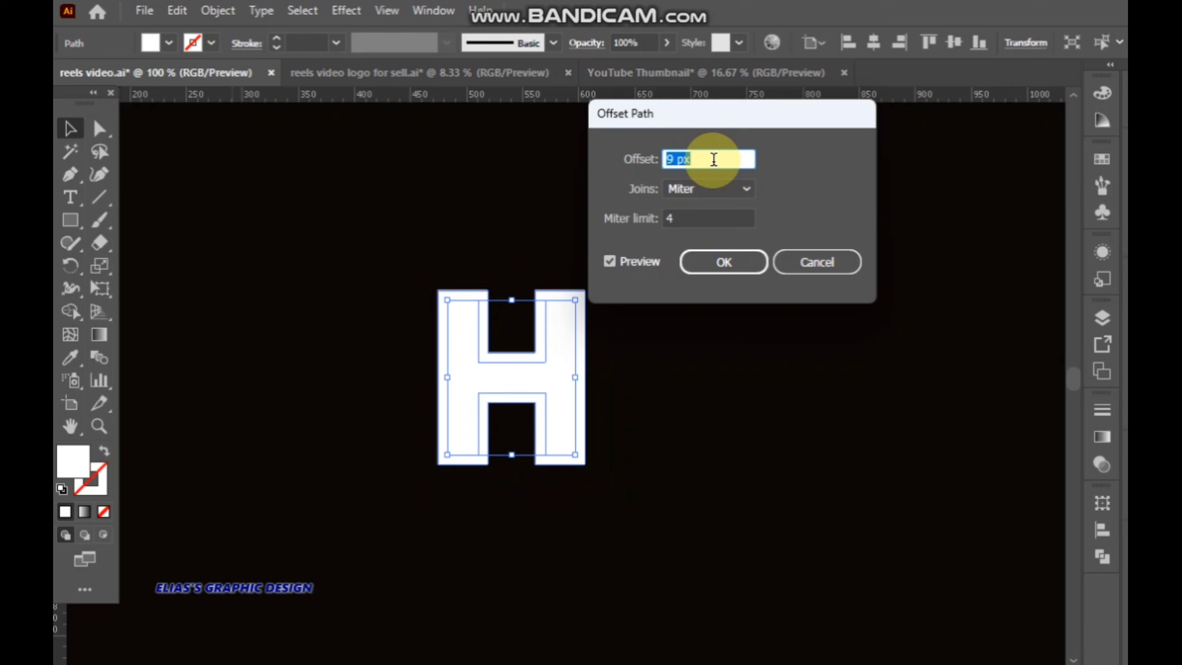
key("Up")
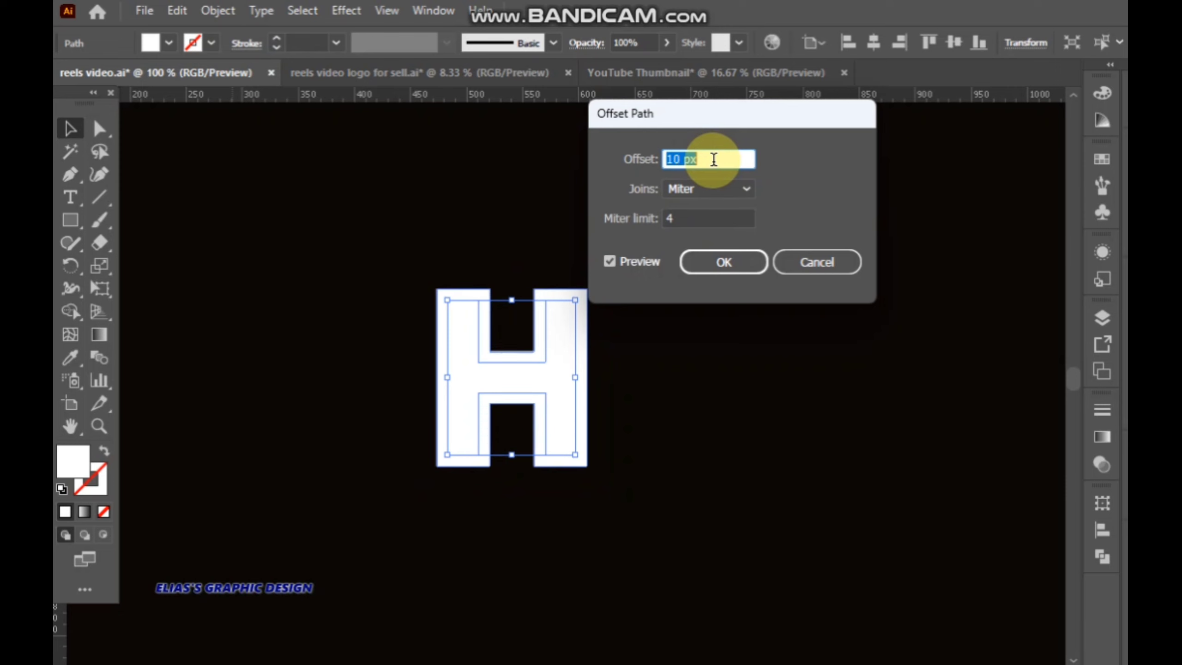
left_click(718, 261)
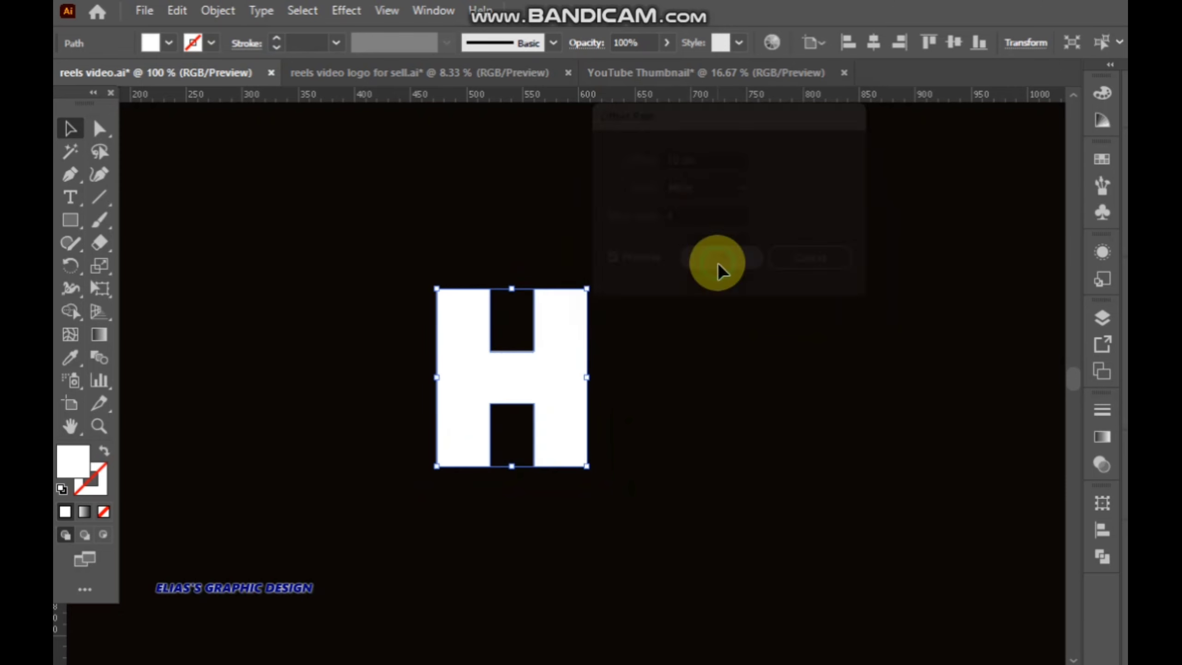
- Swap the fill and stroke of the offset H so it is a white outline without fill, and select that outline
left_click(99, 454)
left_click(317, 302)
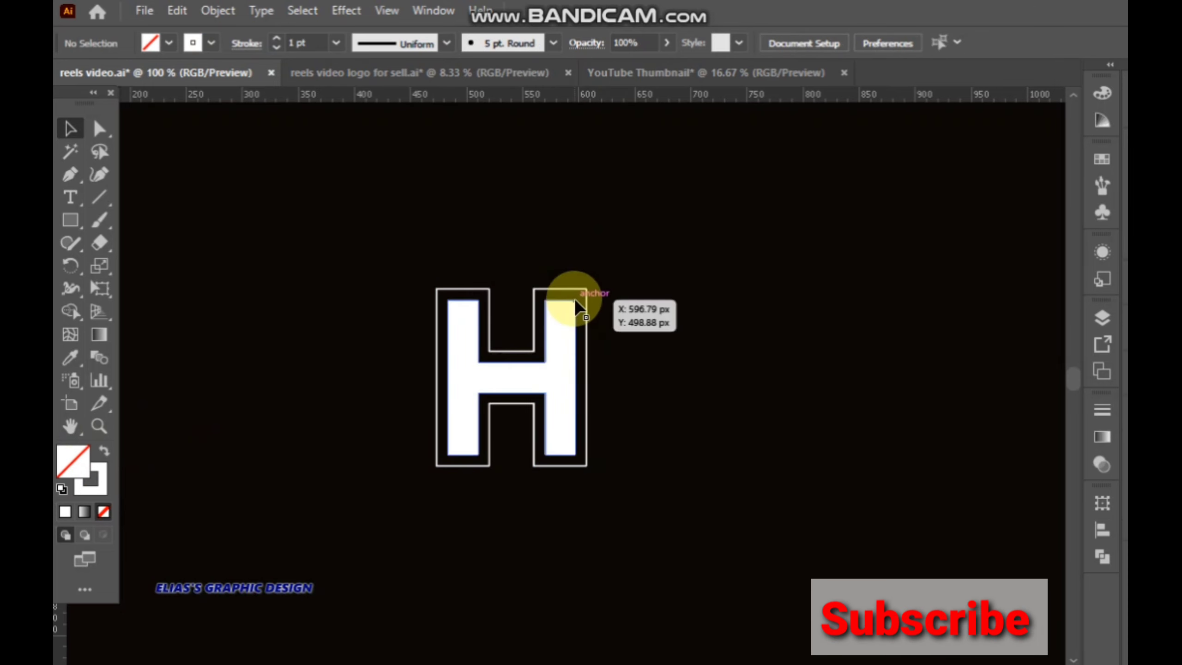
left_click(537, 344)
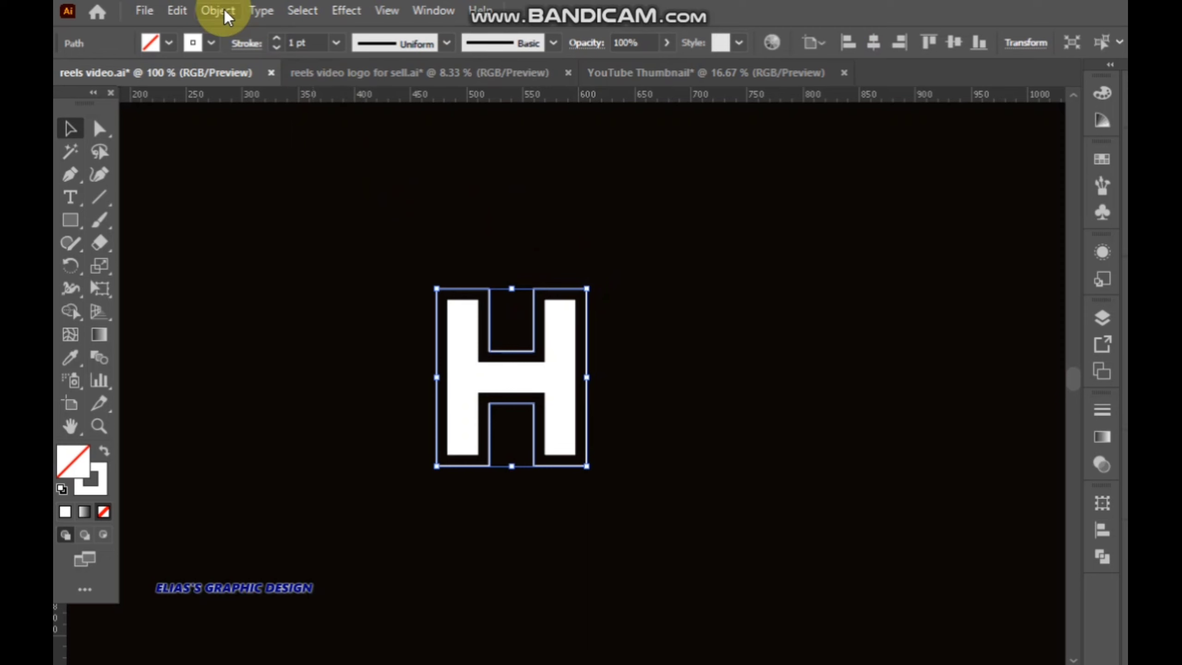
- Display the Actions panel beside the H, and stop the action recording that is running
left_click(419, 6)
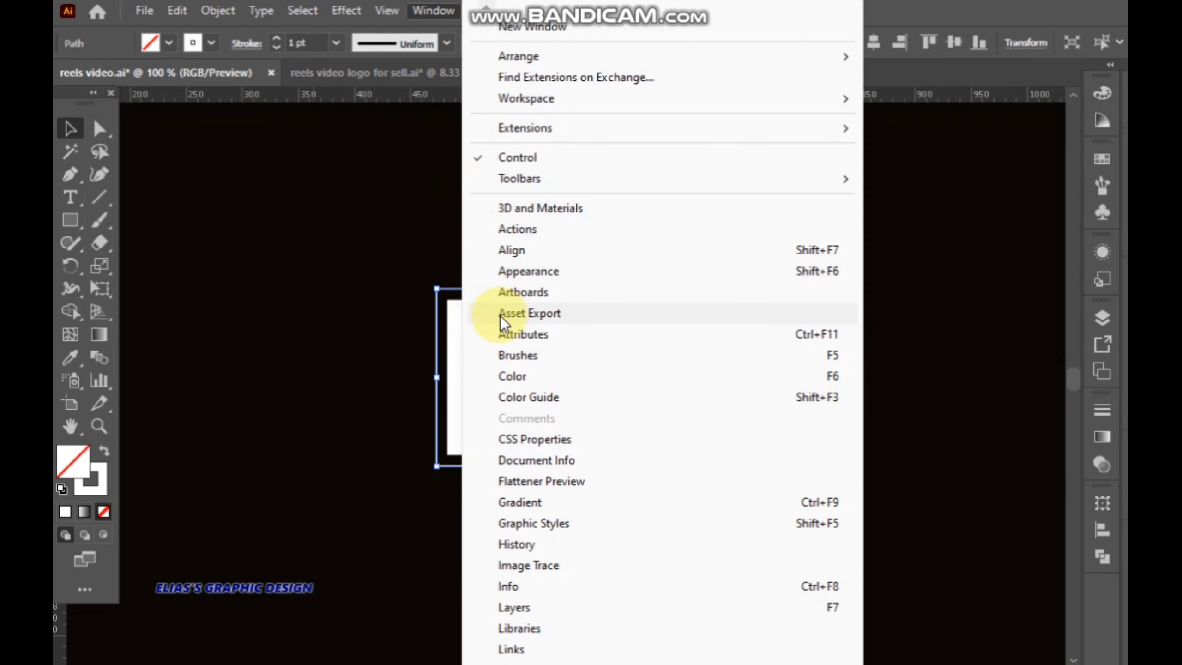
left_click(519, 228)
left_click_drag(582, 293, 818, 218)
left_click(868, 217)
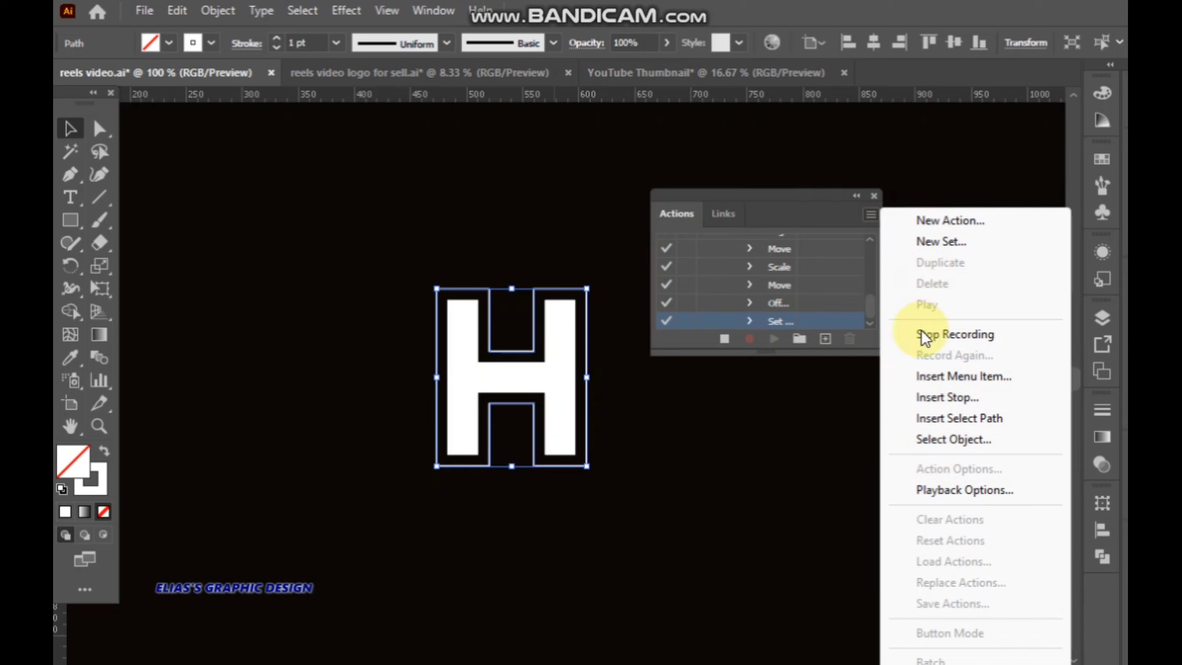
left_click(819, 430)
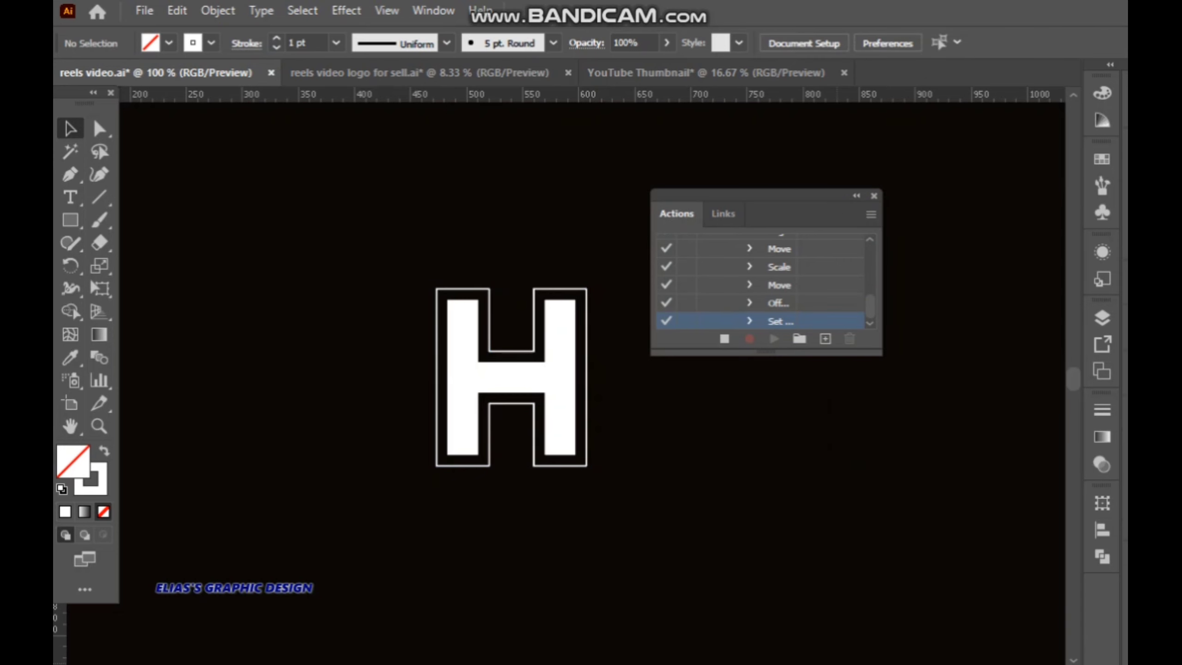
mouse_move(1005, 664)
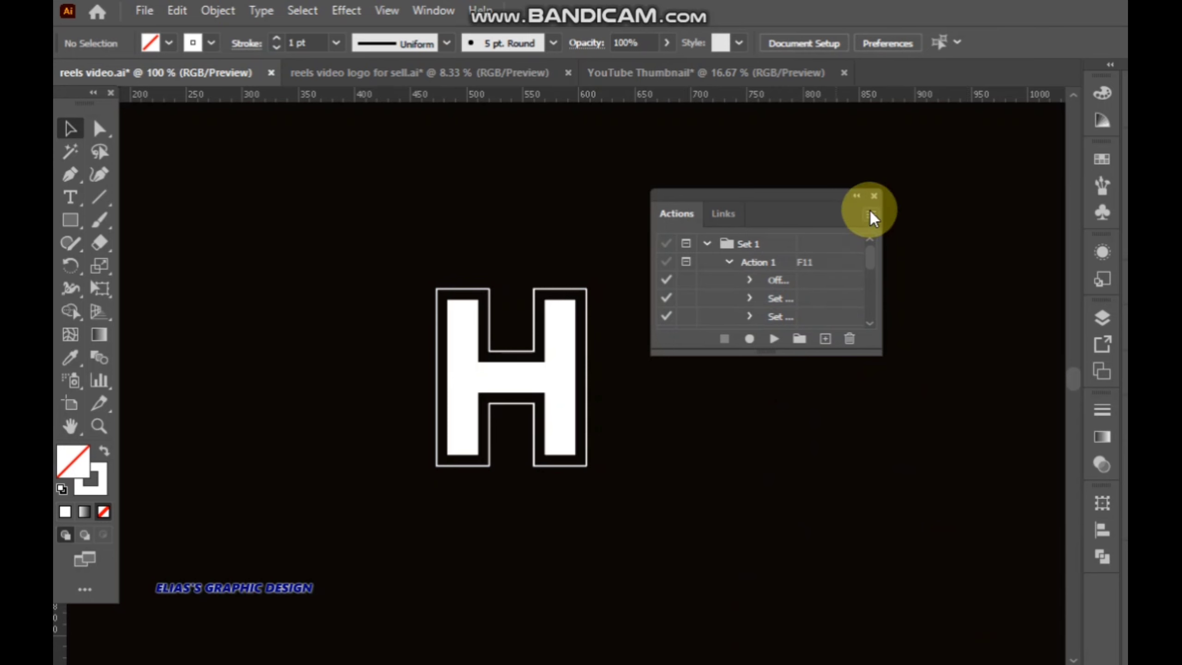
- Clear all existing actions from the Actions panel
left_click(869, 213)
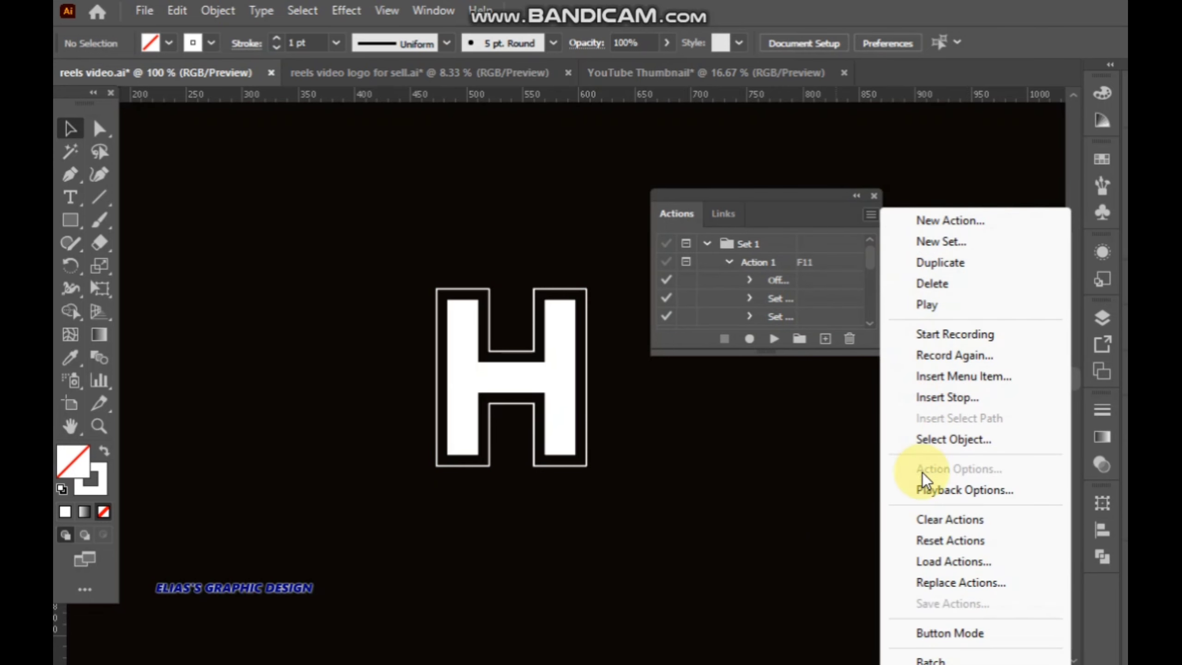
left_click(930, 518)
left_click(696, 375)
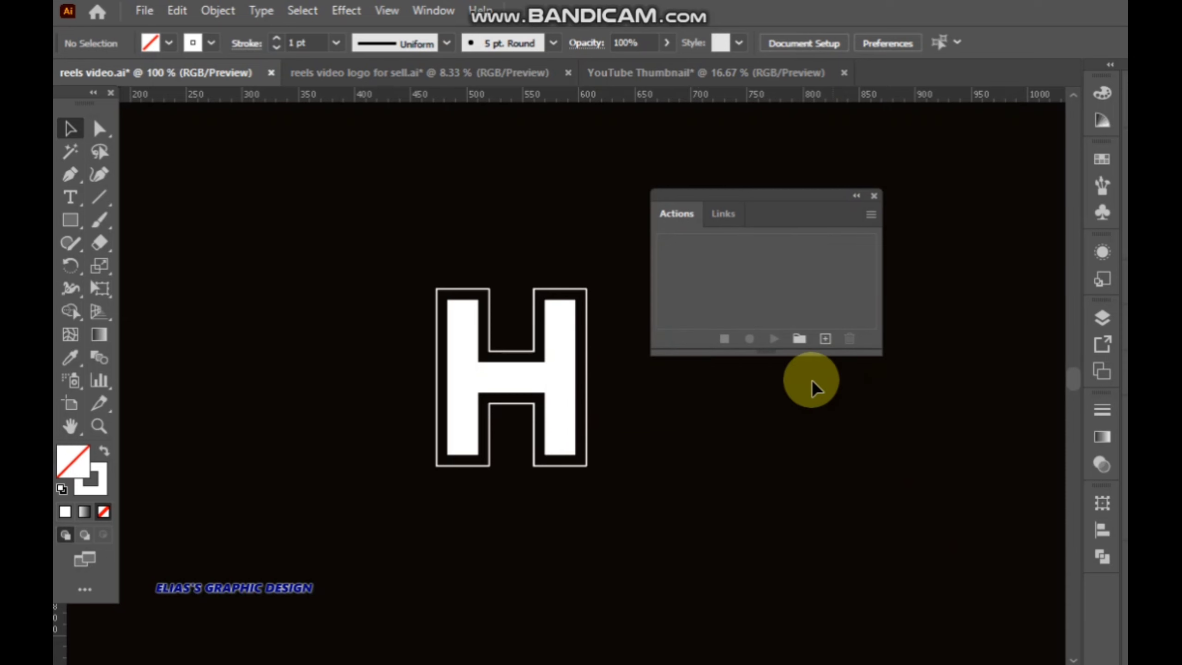
- Create the action set Set 2 and start recording a new action named Action in it
left_click(825, 341)
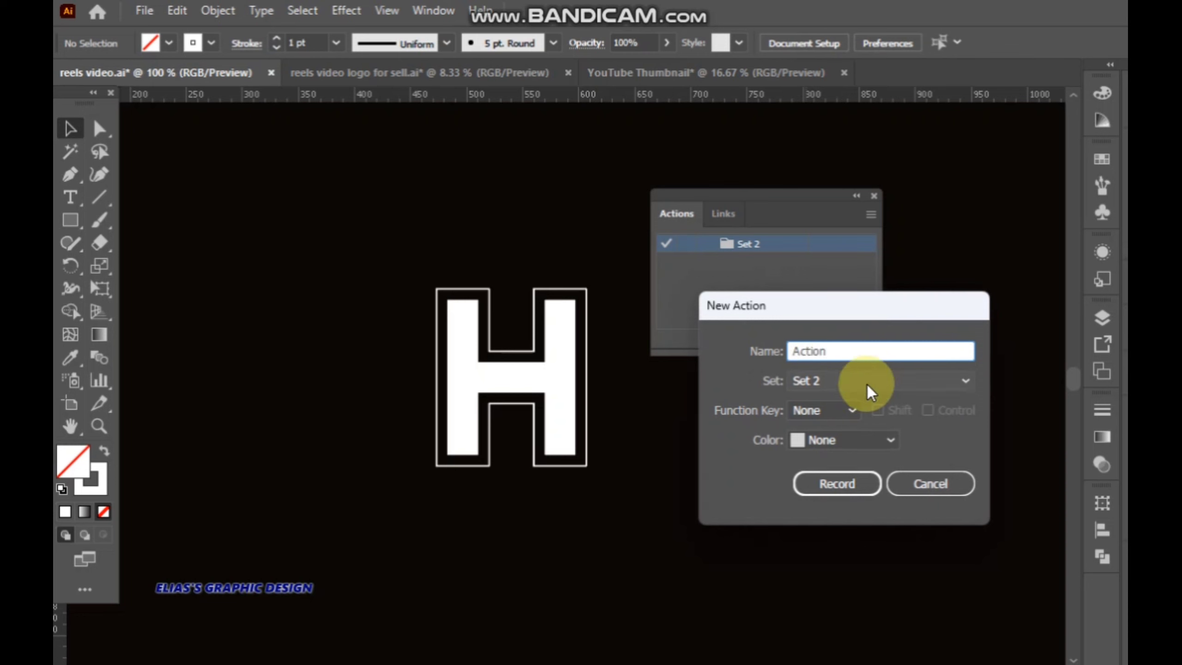
left_click(848, 480)
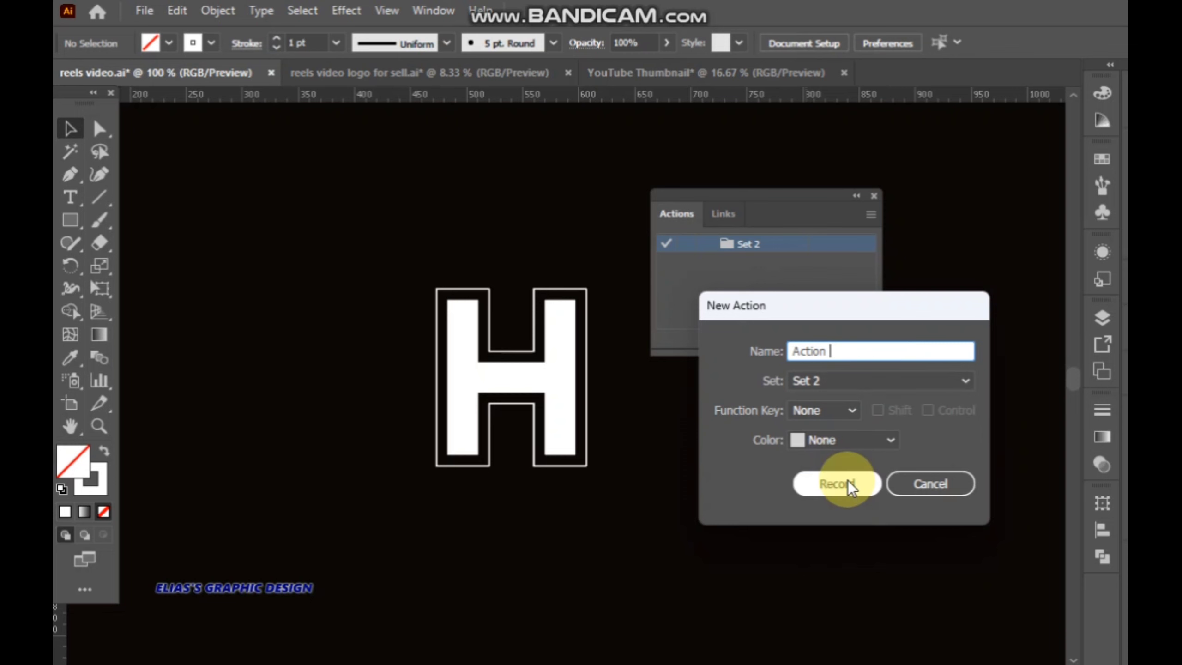
left_click(848, 483)
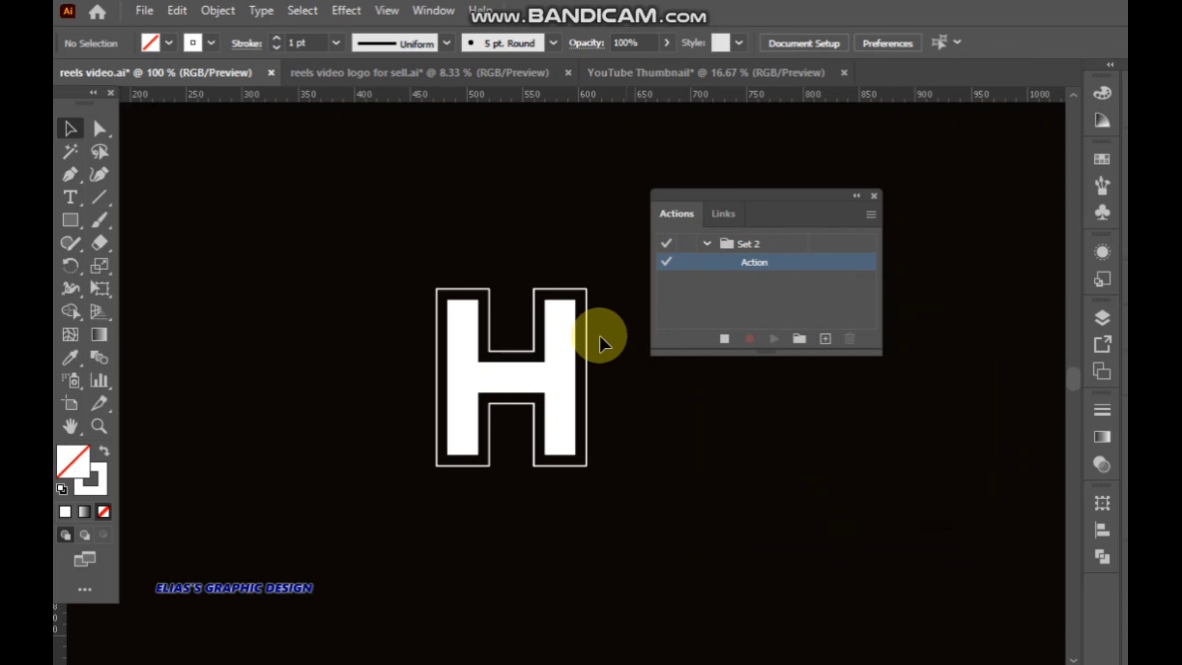
- Record a 10 px Offset Path with miter joins on the H's outer outline, and stop the recording
left_click(586, 287)
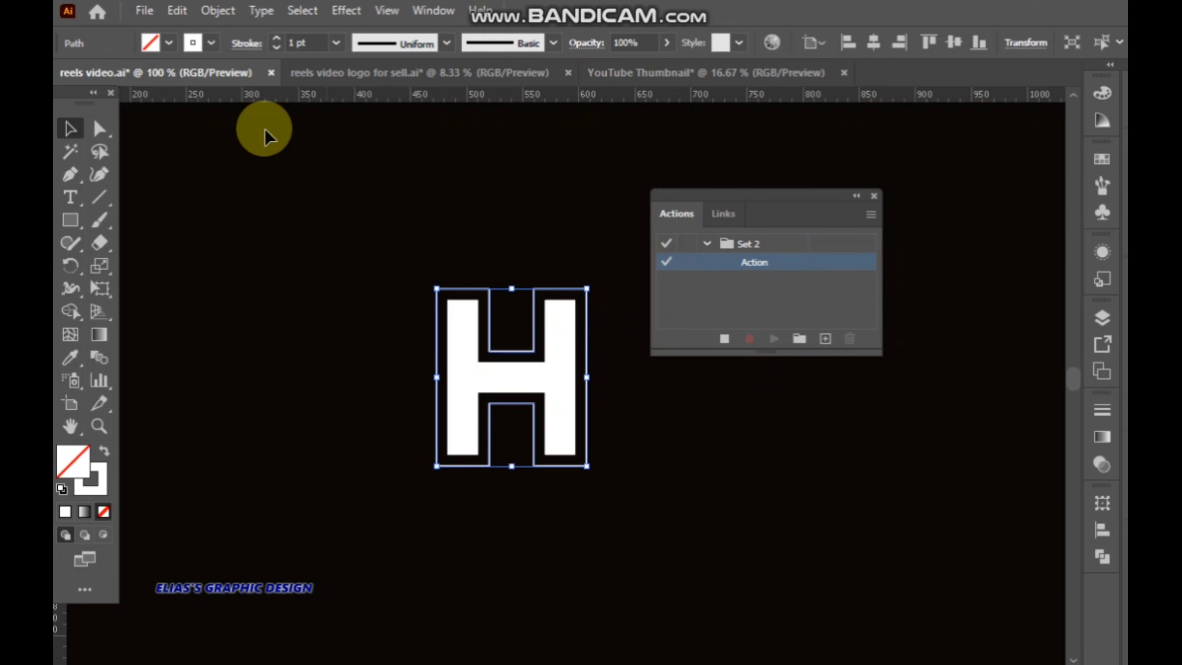
left_click(222, 15)
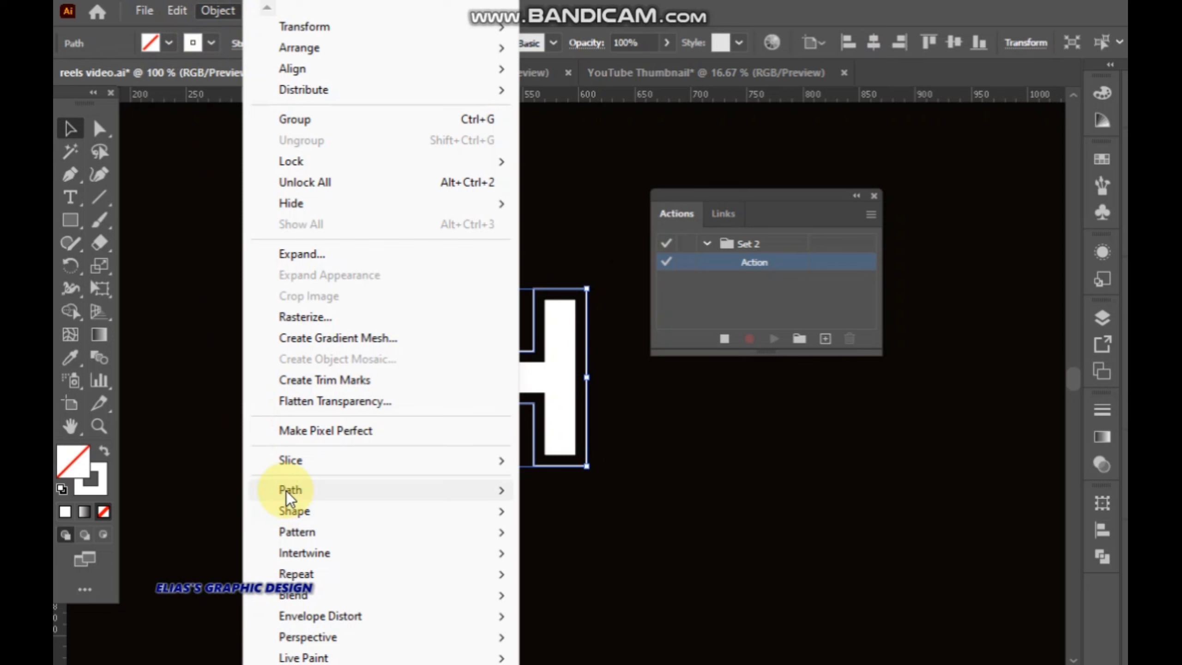
mouse_move(286, 492)
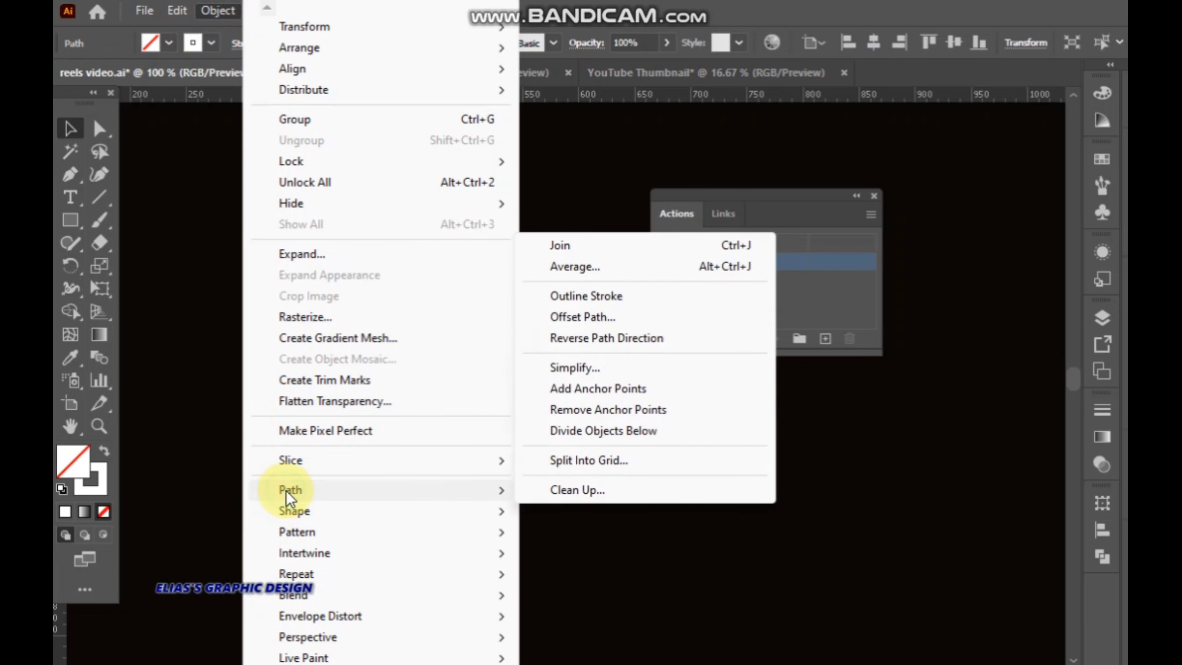
left_click(574, 319)
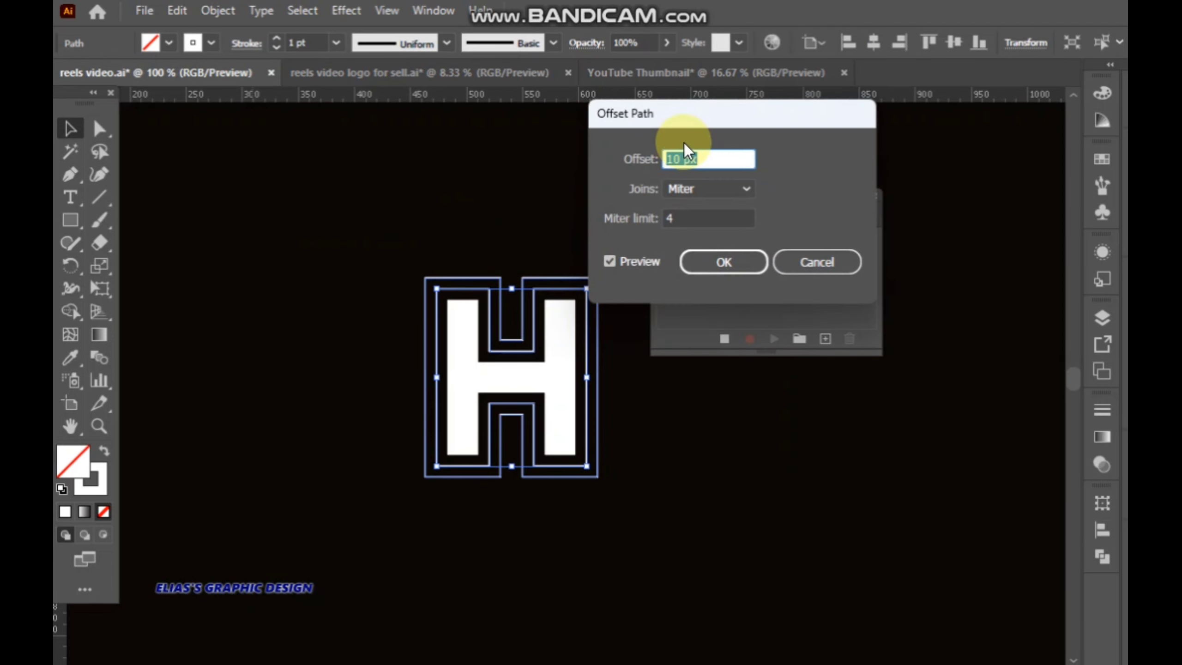
left_click_drag(724, 117, 803, 179)
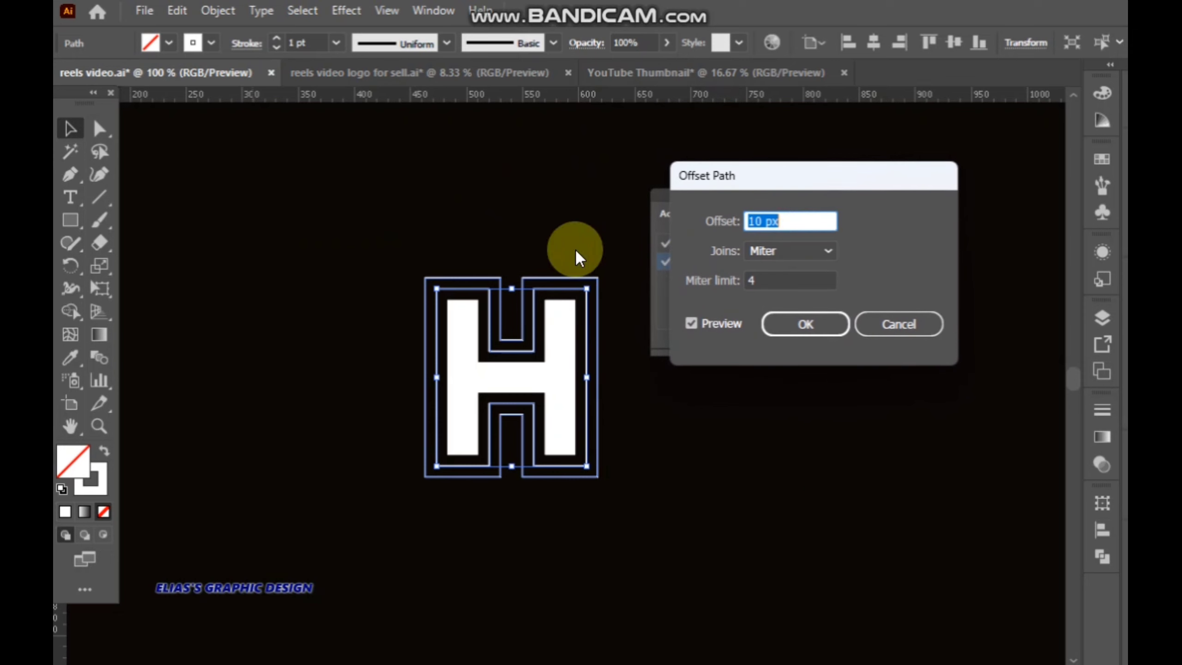
left_click(806, 323)
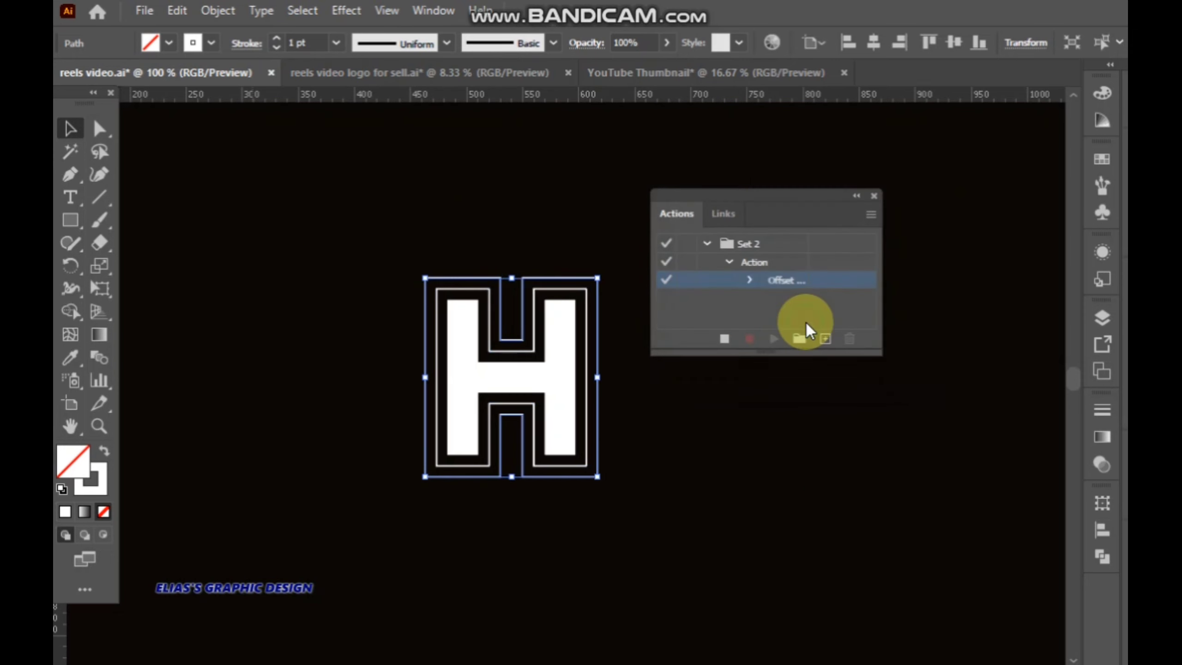
left_click(727, 338)
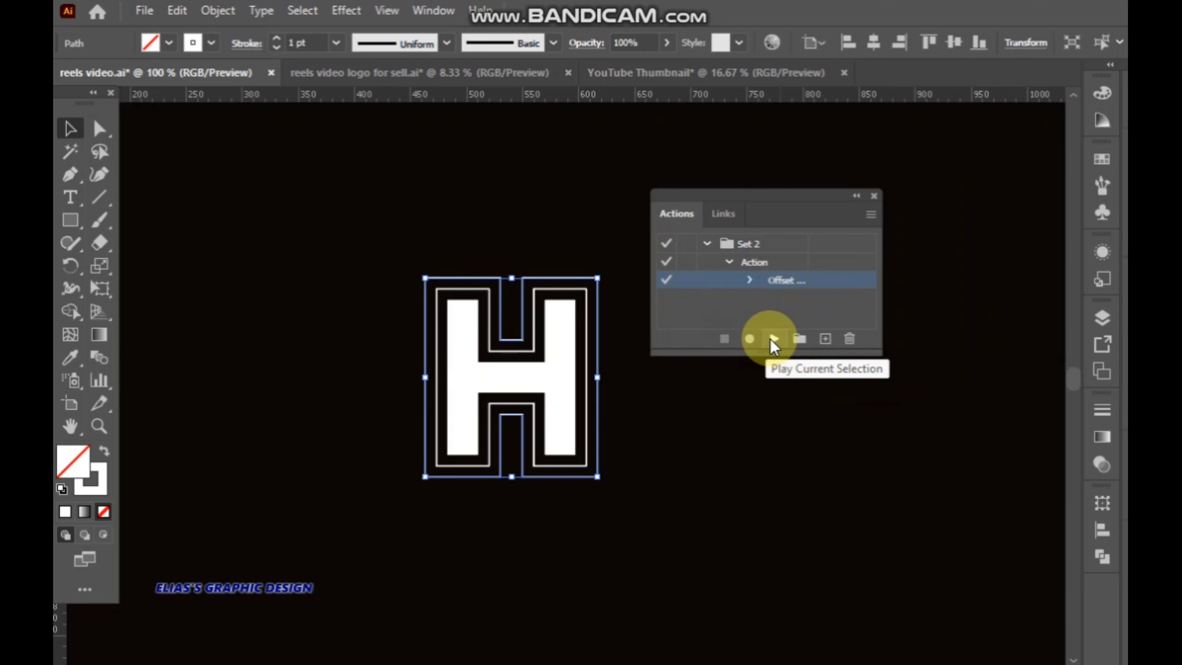
- Play the recorded offset action repeatedly until the concentric outlines around the H reach the artboard's side edges
left_click_drag(798, 192, 827, 190)
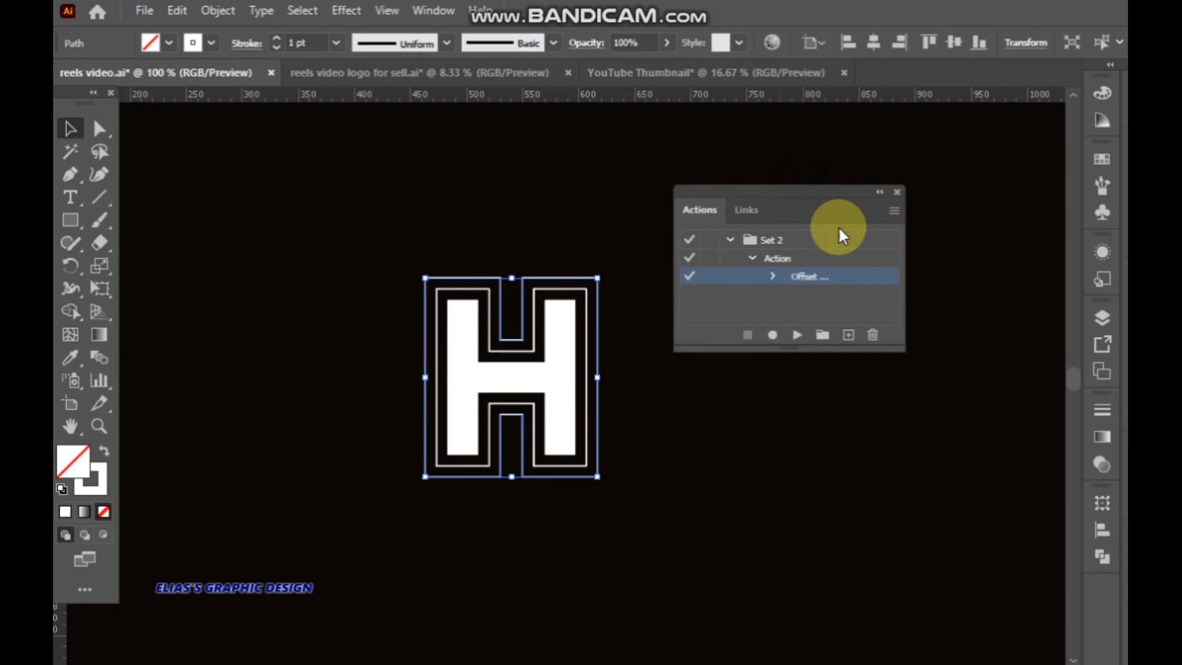
left_click(801, 339)
left_click(801, 339)
left_click(800, 339)
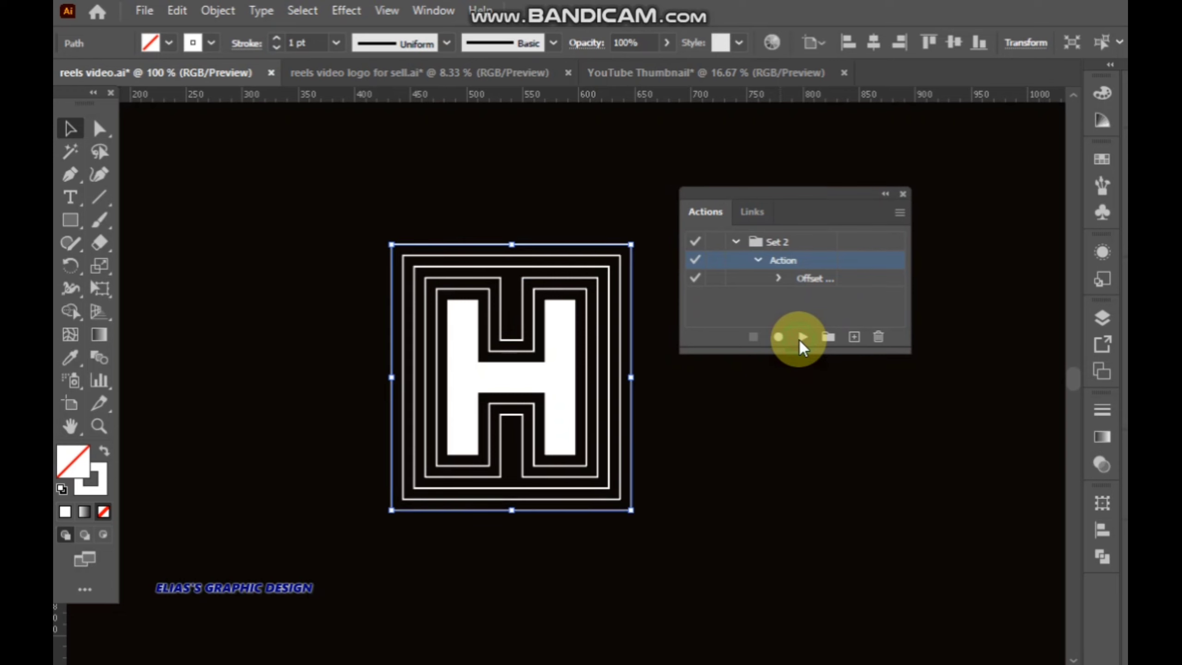
left_click(801, 339)
left_click(801, 339)
left_click(801, 339)
left_click(801, 339)
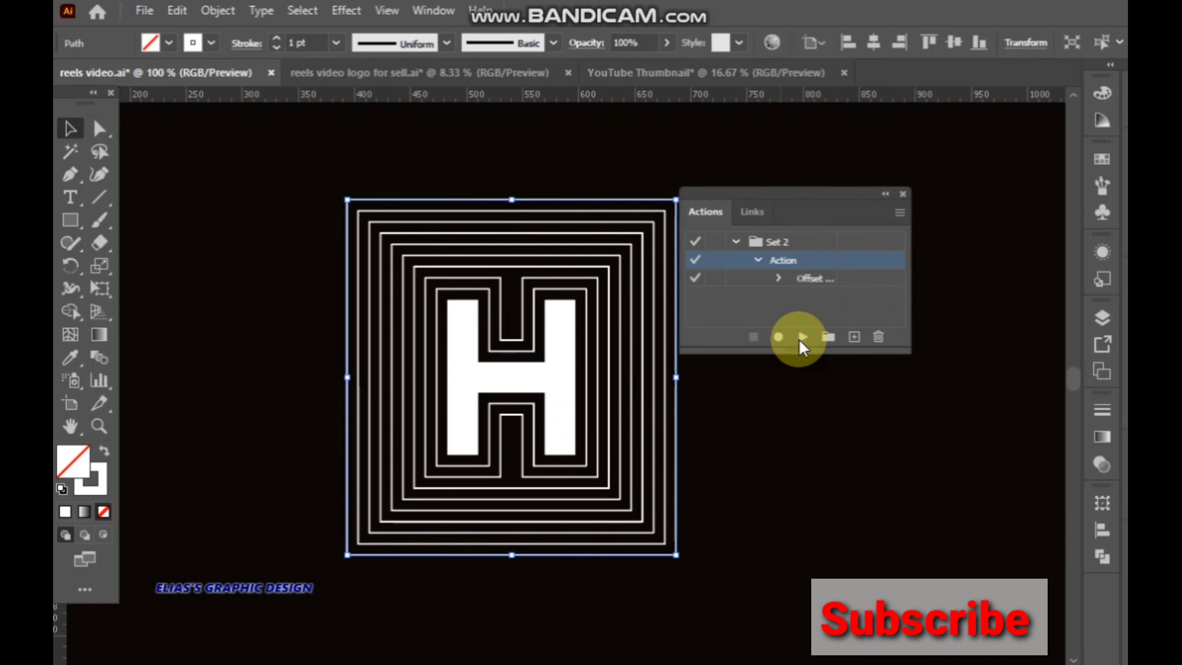
left_click(801, 338)
left_click(801, 339)
left_click(801, 339)
left_click(800, 338)
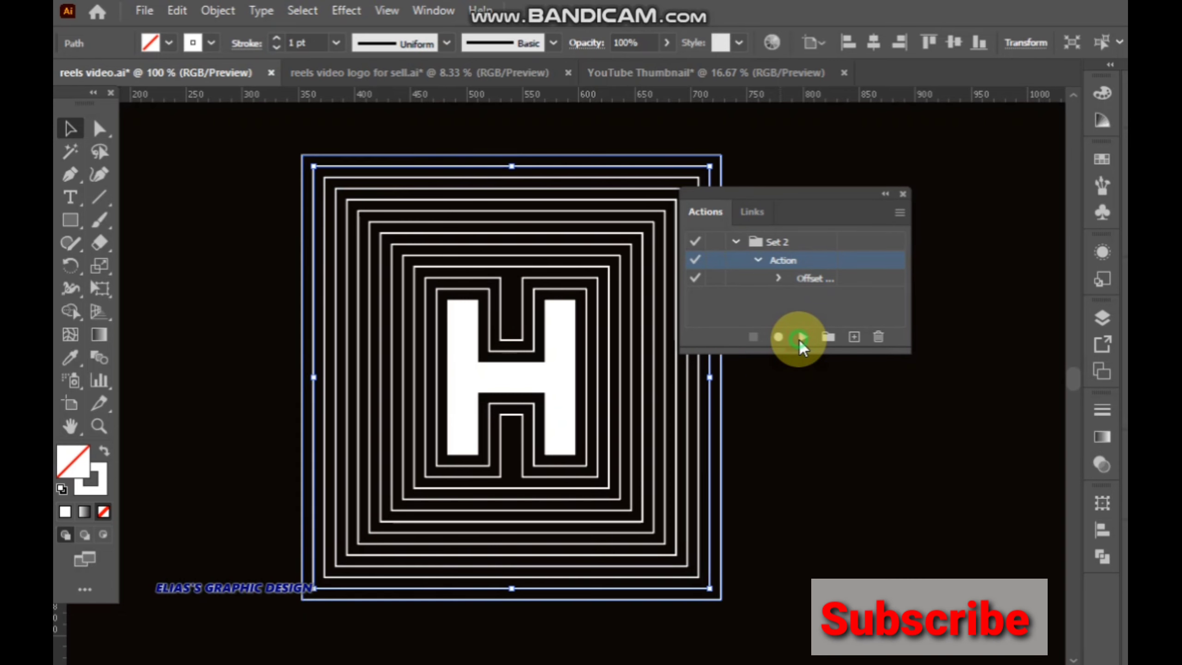
left_click(800, 339)
left_click(800, 338)
left_click(800, 339)
left_click(800, 338)
left_click(799, 339)
left_click(799, 339)
left_click(800, 339)
left_click(800, 339)
left_click(800, 339)
left_click(799, 339)
left_click(800, 339)
left_click(800, 339)
left_click(800, 339)
left_click(799, 339)
left_click(800, 339)
left_click(800, 339)
left_click(799, 339)
left_click(799, 339)
left_click(800, 338)
left_click(800, 338)
left_click(800, 339)
left_click(799, 339)
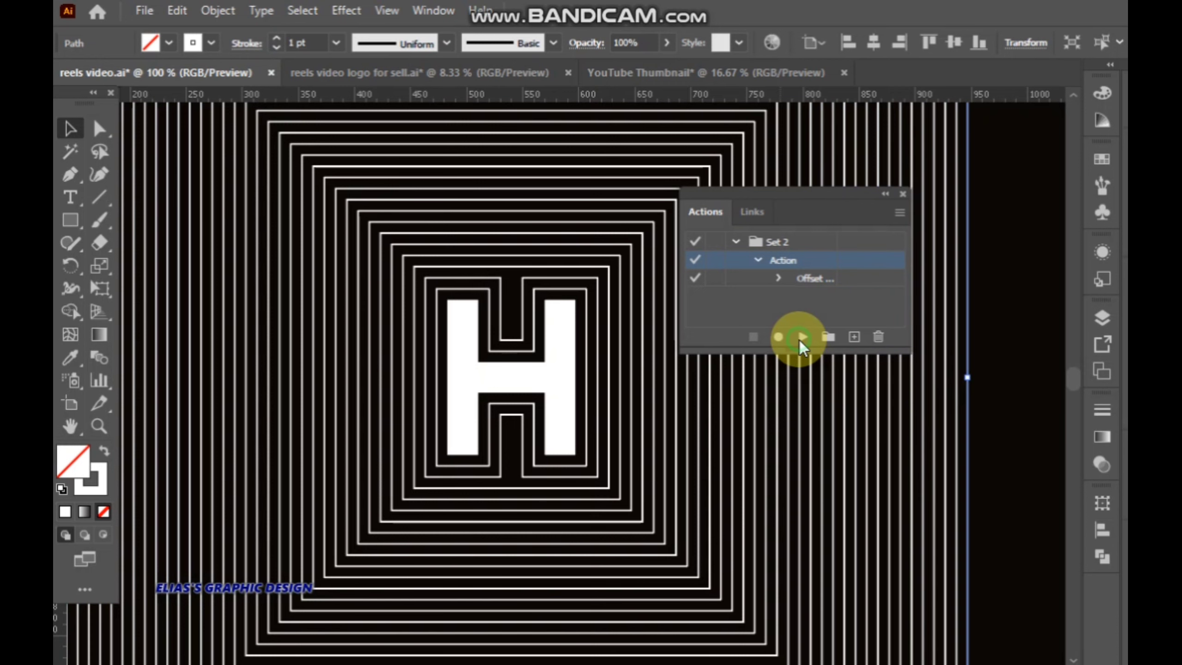
left_click(800, 339)
left_click(800, 339)
left_click(800, 340)
left_click(799, 339)
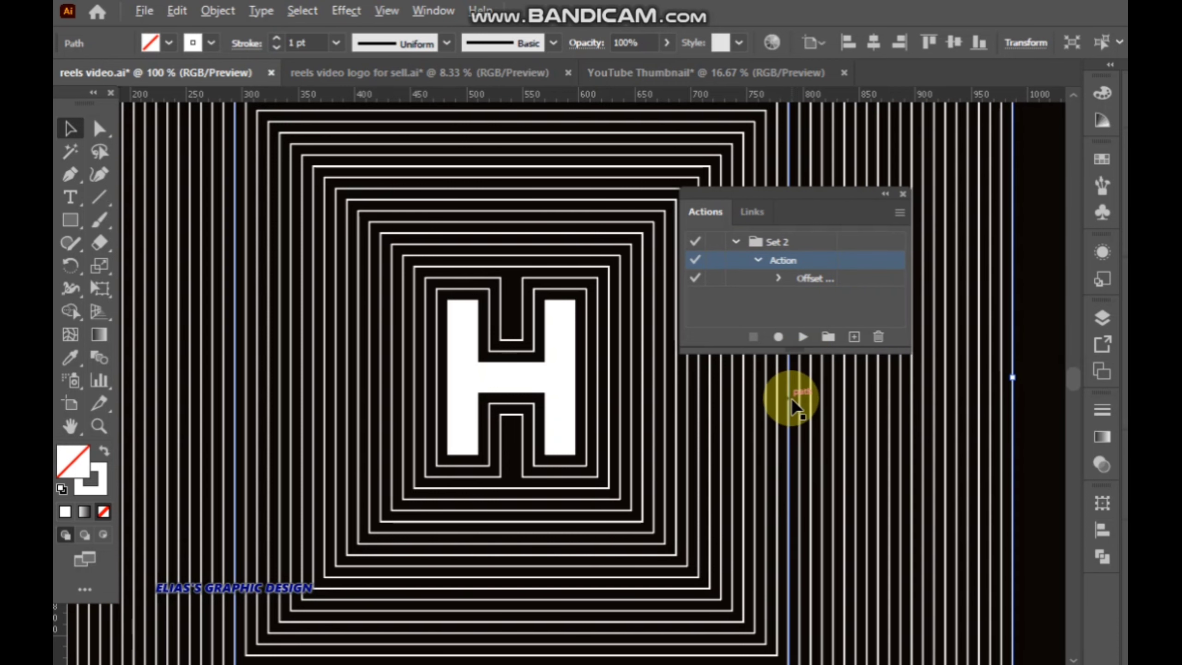
scroll(790, 397, "down", 1)
scroll(790, 397, "down", 1)
left_click(803, 339)
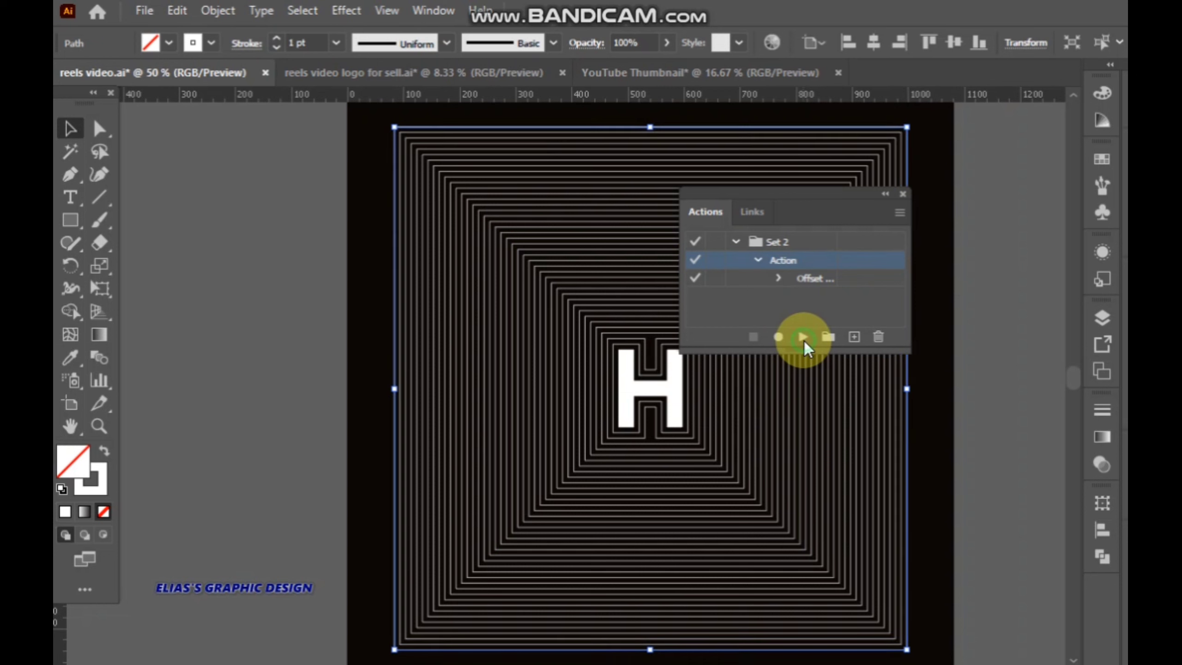
left_click(803, 339)
left_click(804, 339)
left_click(804, 339)
left_click(804, 340)
left_click(804, 340)
left_click(804, 340)
left_click(804, 340)
left_click(804, 340)
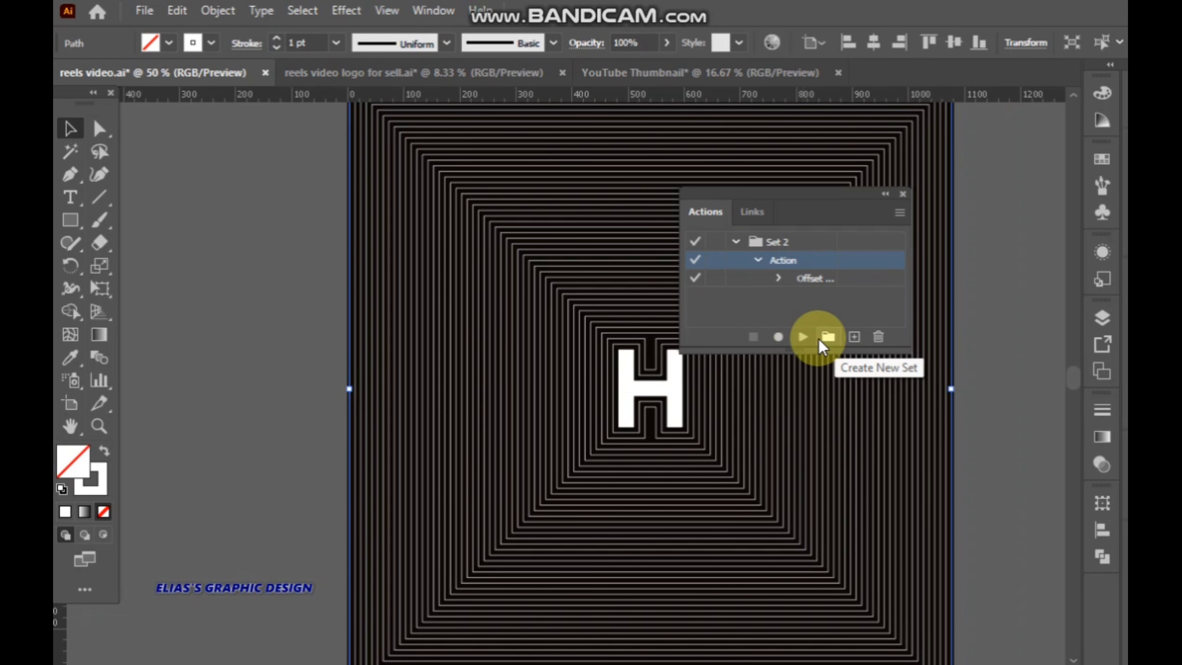
- Collapse and close the Actions panel, and deselect the artwork
left_click(774, 339)
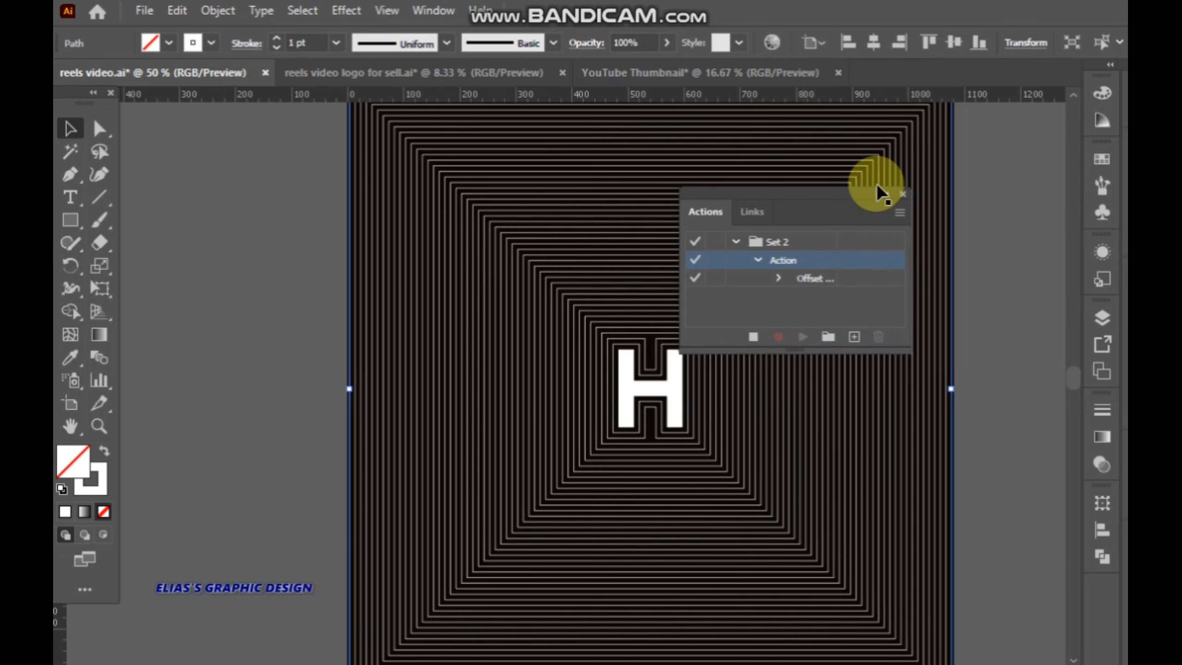
left_click(886, 195)
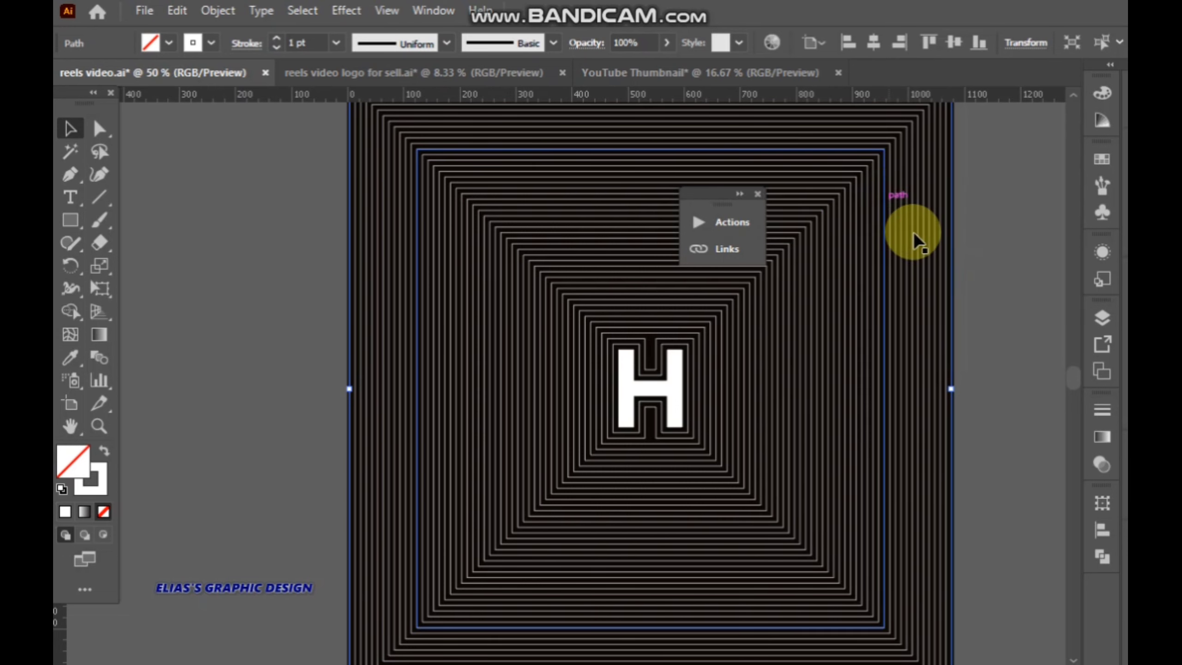
left_click_drag(726, 206, 914, 343)
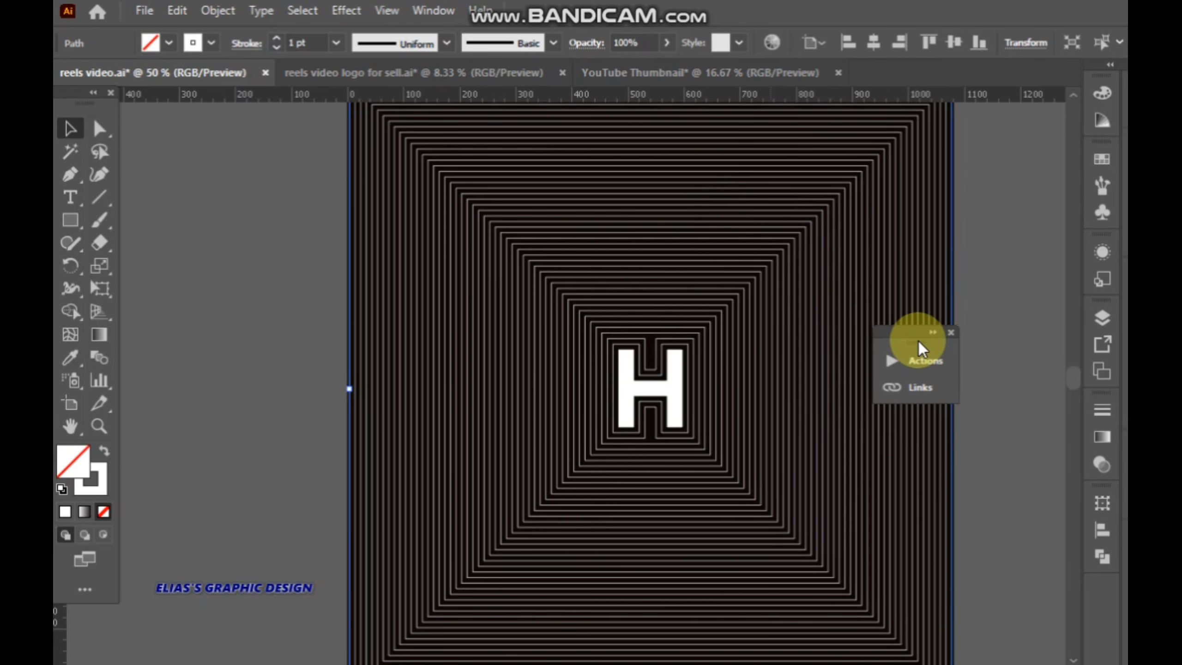
left_click(952, 332)
left_click(982, 311)
- Set the stroke weight of the innermost outline around the H to 5 pt
key("ctrl+minus")
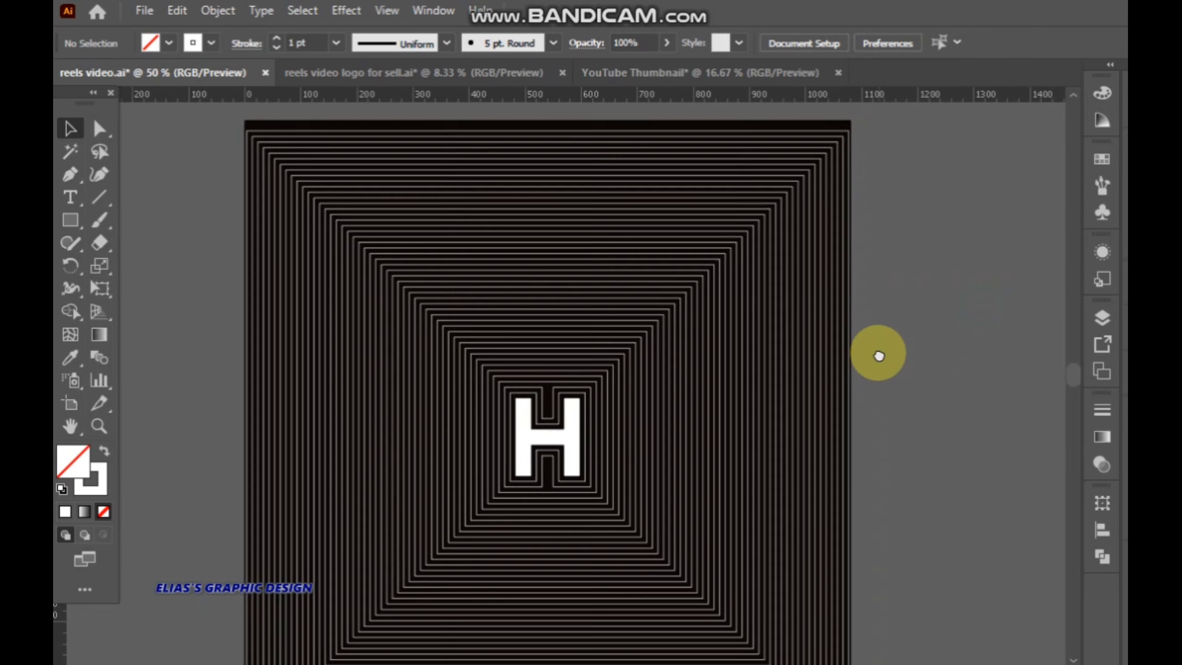
scroll(846, 407, "up", 1, "alt")
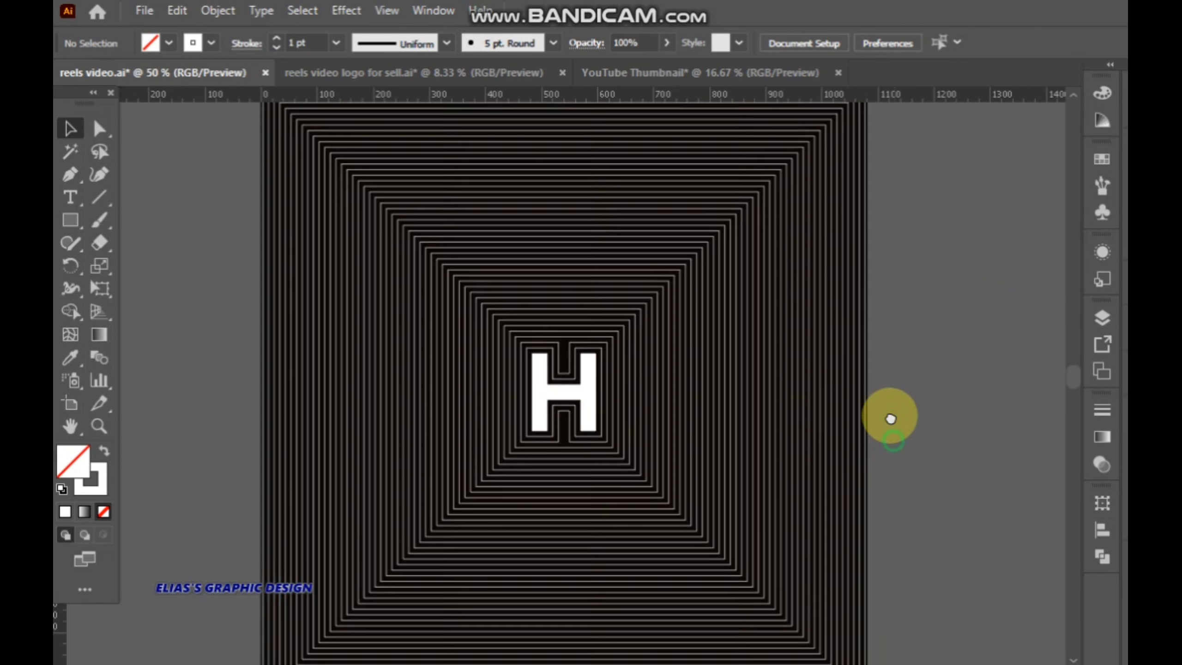
scroll(661, 410, "up", 1, "alt")
scroll(559, 412, "up", 1, "alt")
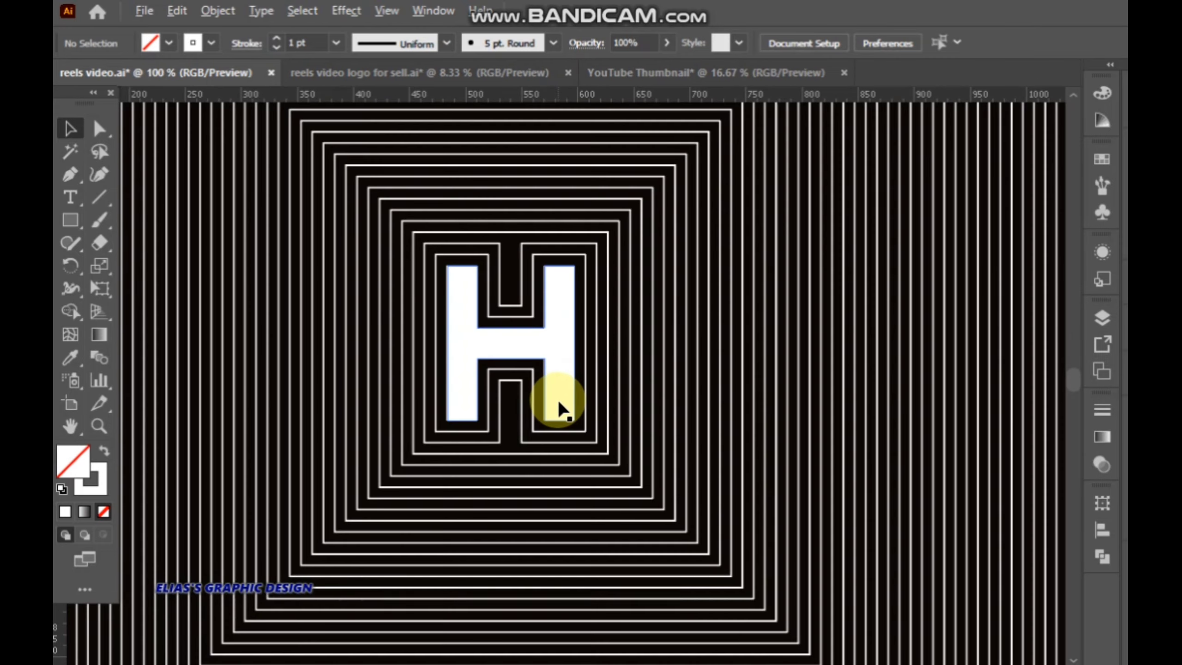
left_click(585, 384)
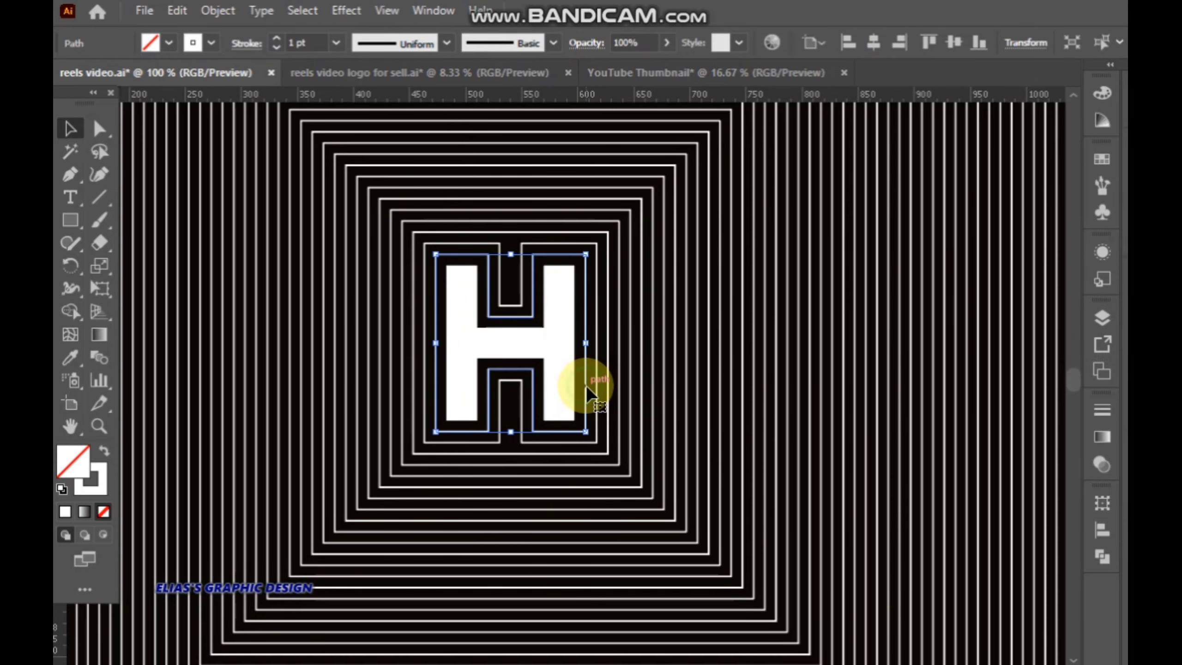
left_click(280, 38)
left_click(279, 38)
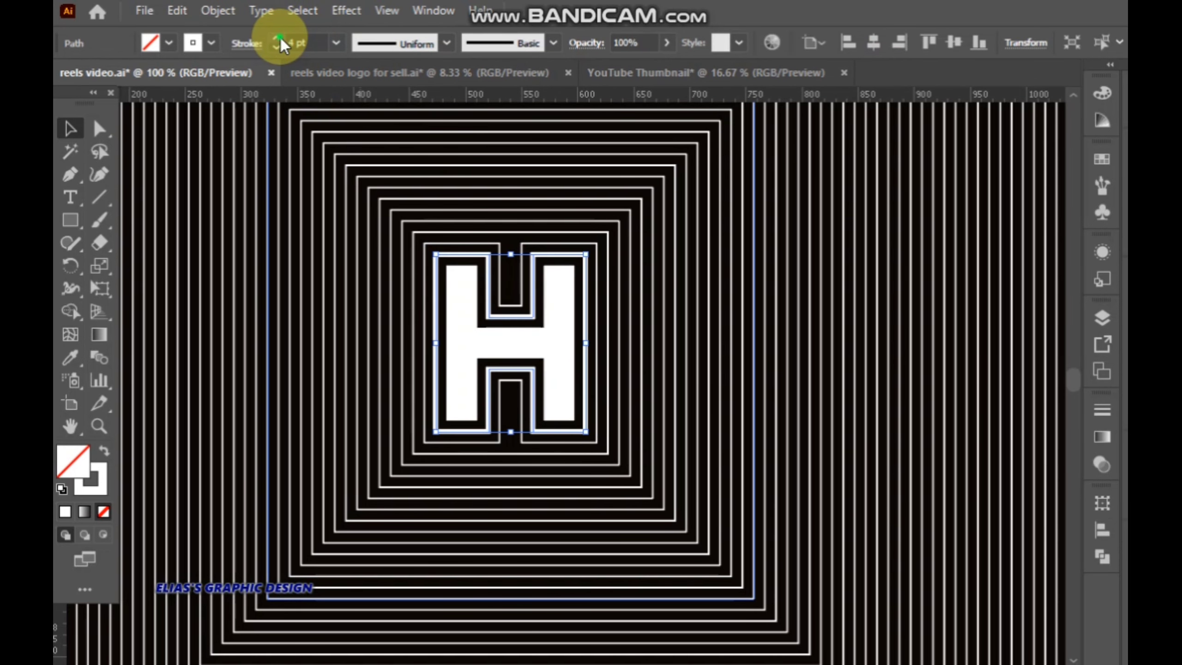
left_click(278, 38)
left_click(279, 38)
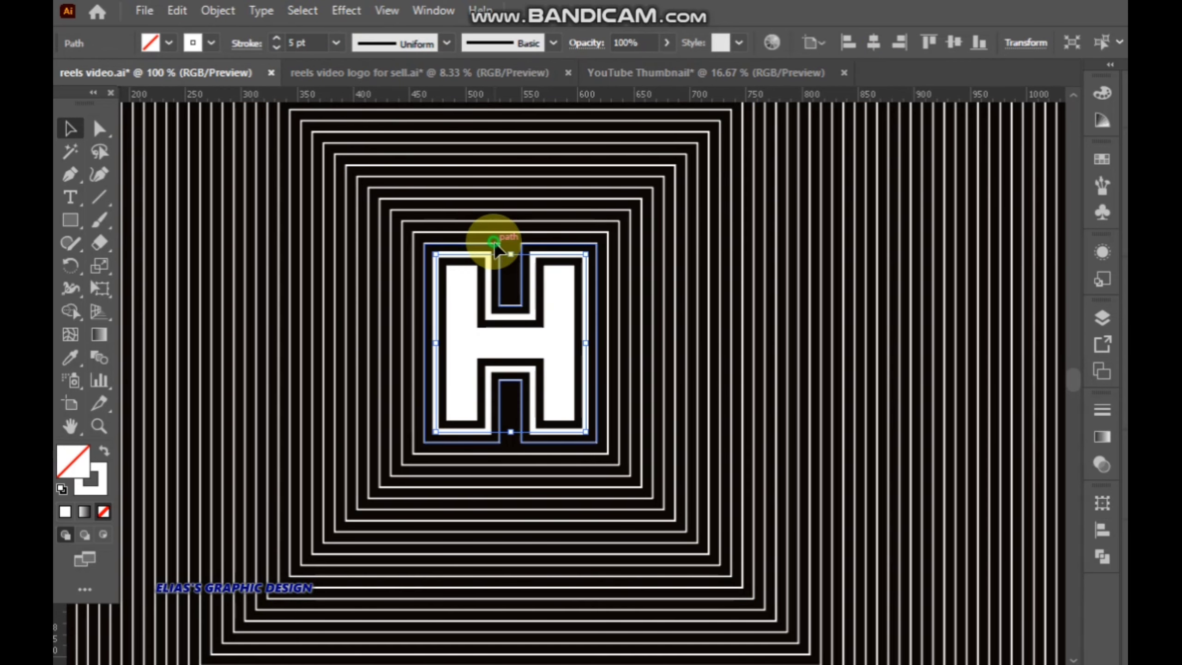
- Try a 6 pt stroke weight on the second outline around the H
left_click(494, 243)
left_click(277, 35)
left_click(277, 35)
left_click(277, 35)
left_click(277, 35)
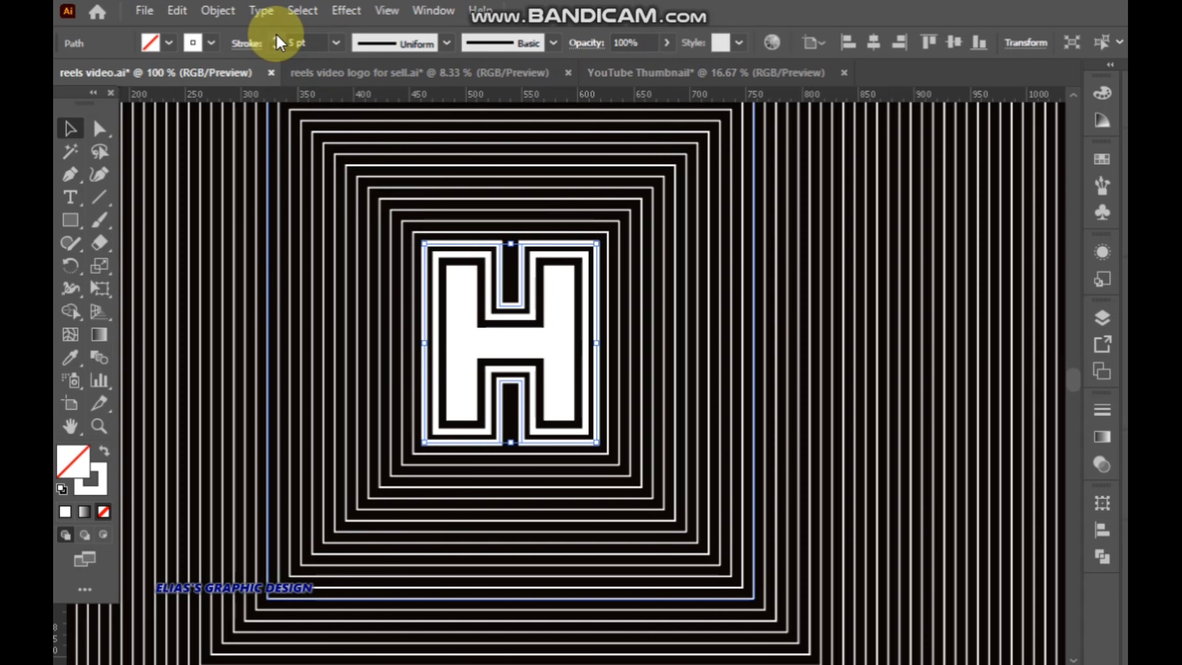
left_click(277, 35)
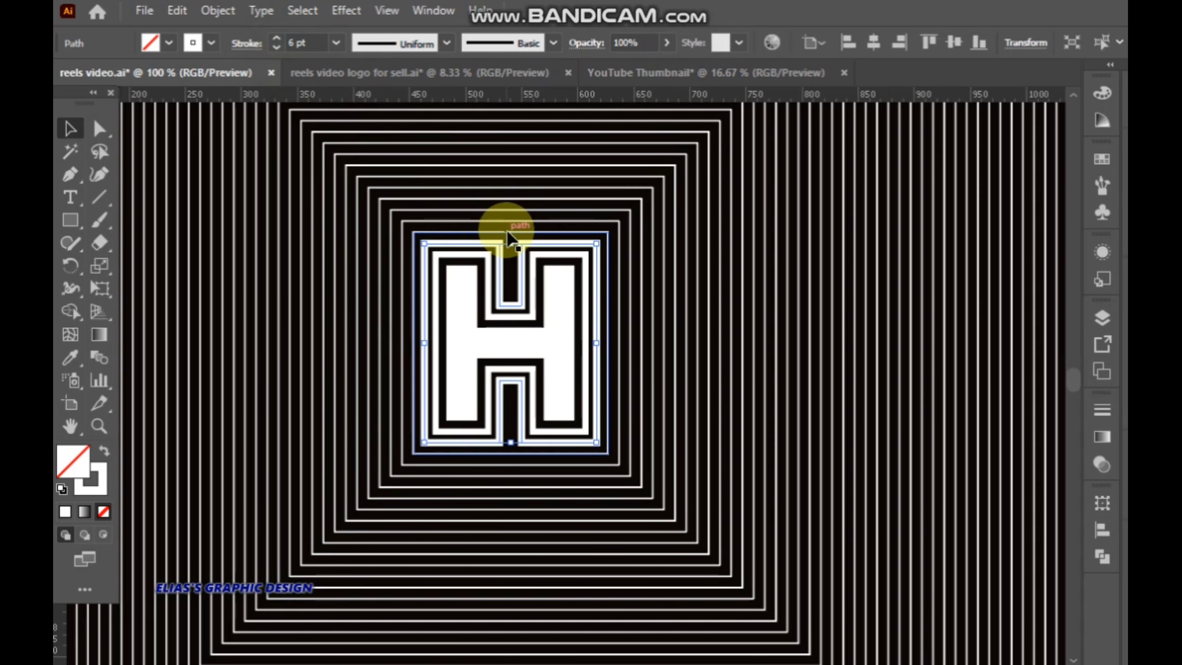
left_click(745, 226)
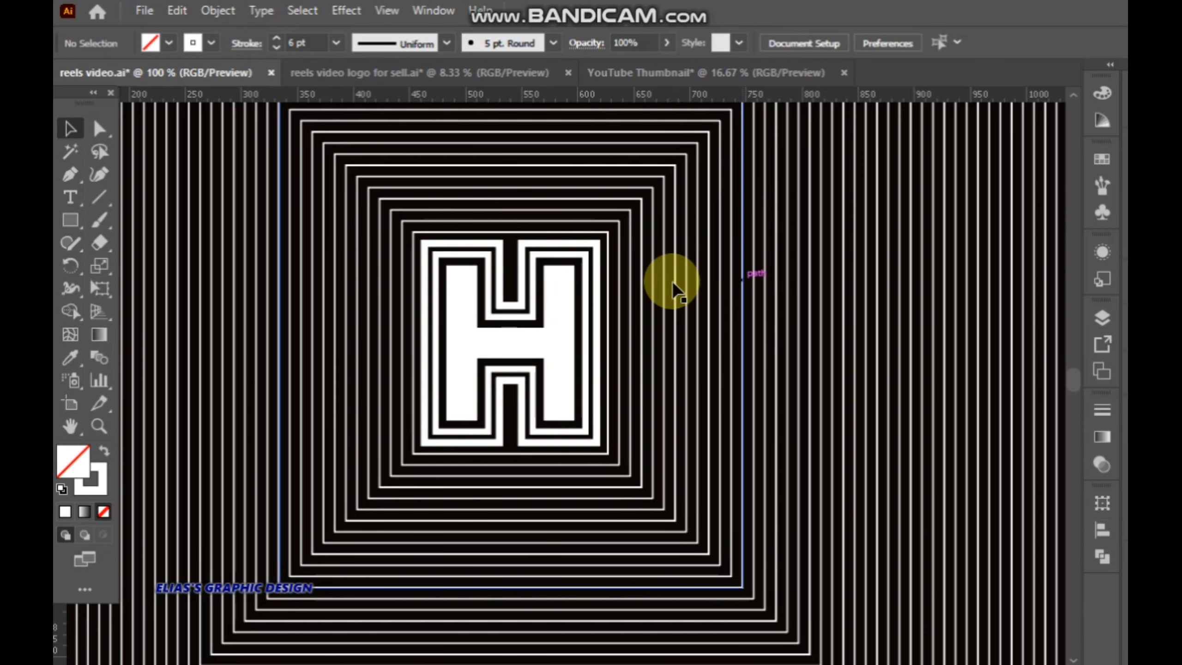
- Try a 6 pt stroke weight on the third outline, the first rectangular one around the H
left_click(521, 240)
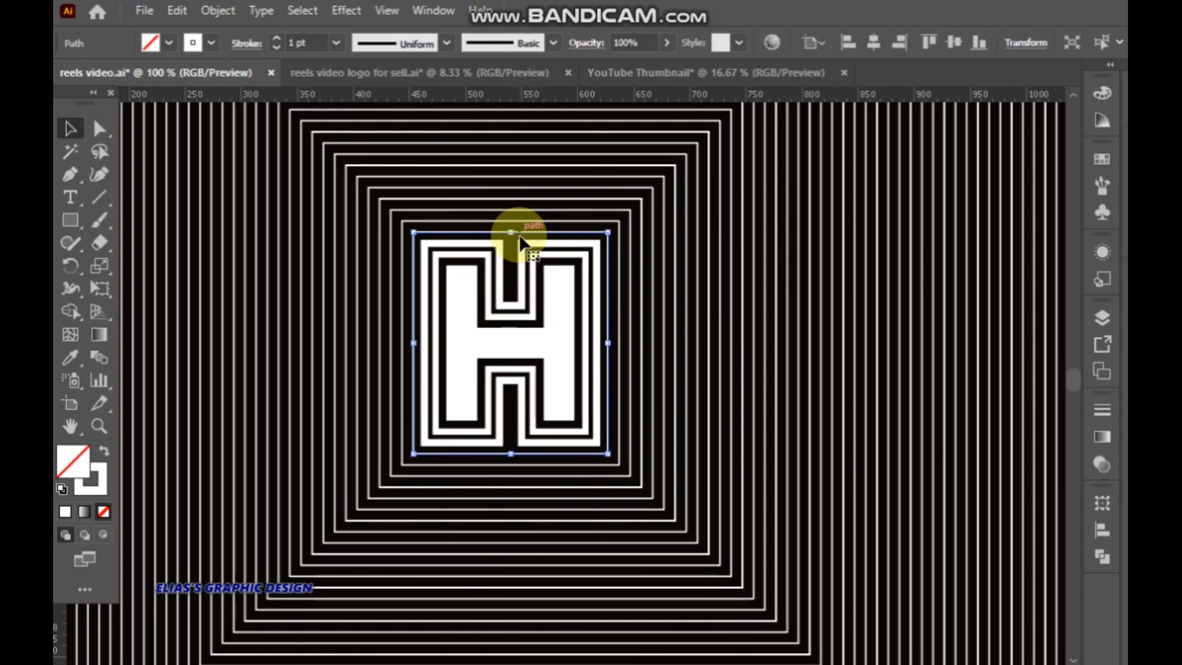
left_click(323, 36)
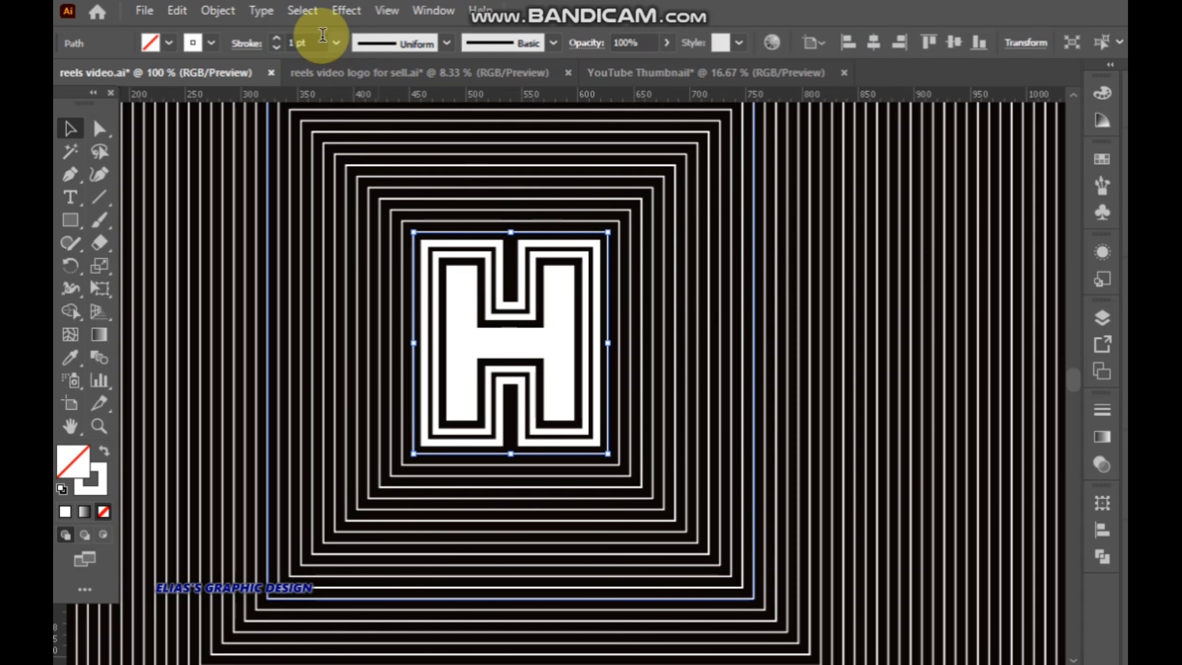
left_click(279, 36)
left_click(279, 36)
left_click(279, 36)
left_click(279, 36)
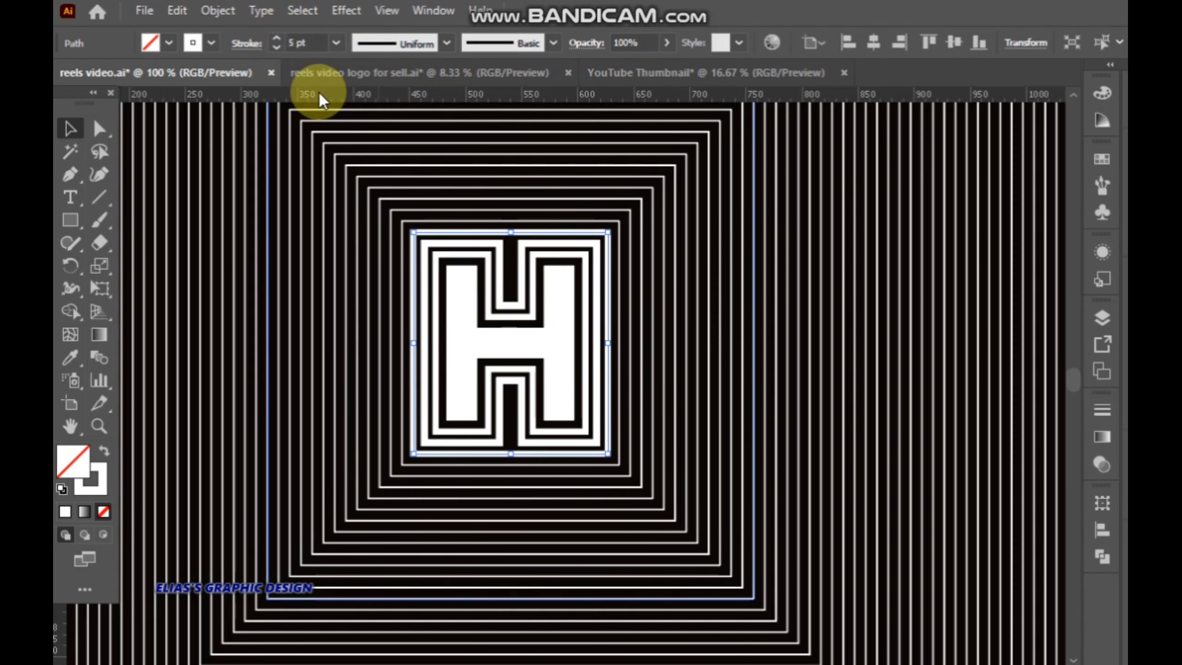
left_click(279, 37)
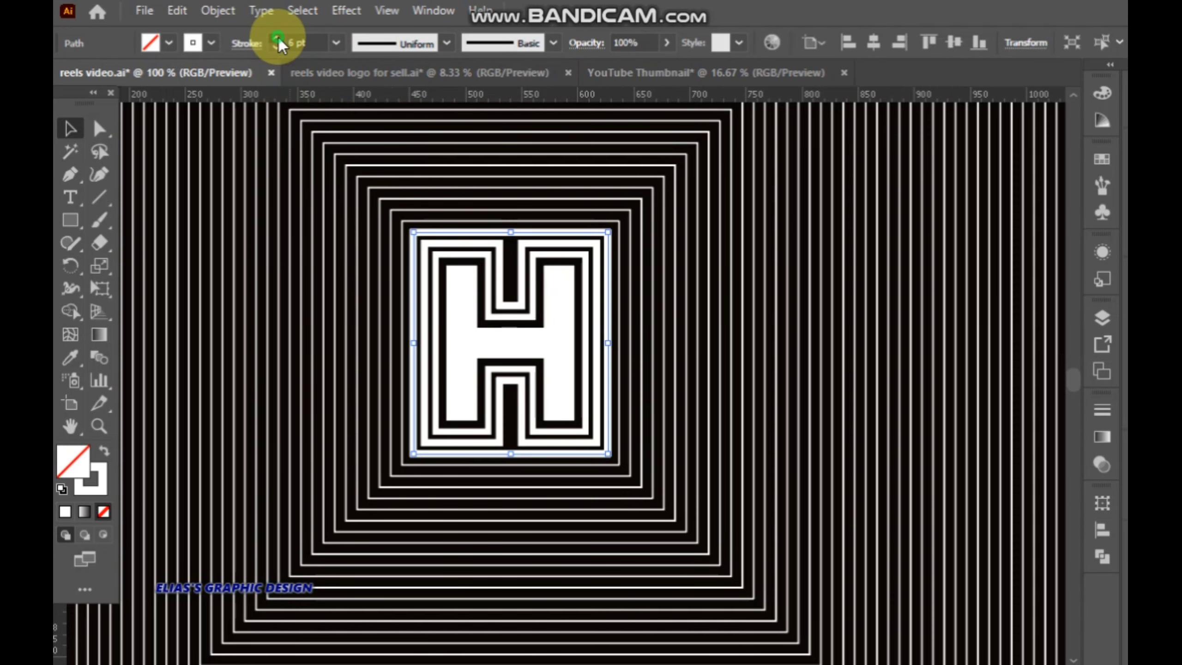
- Try an 8 pt stroke weight on the fourth outline around the H
left_click(391, 289)
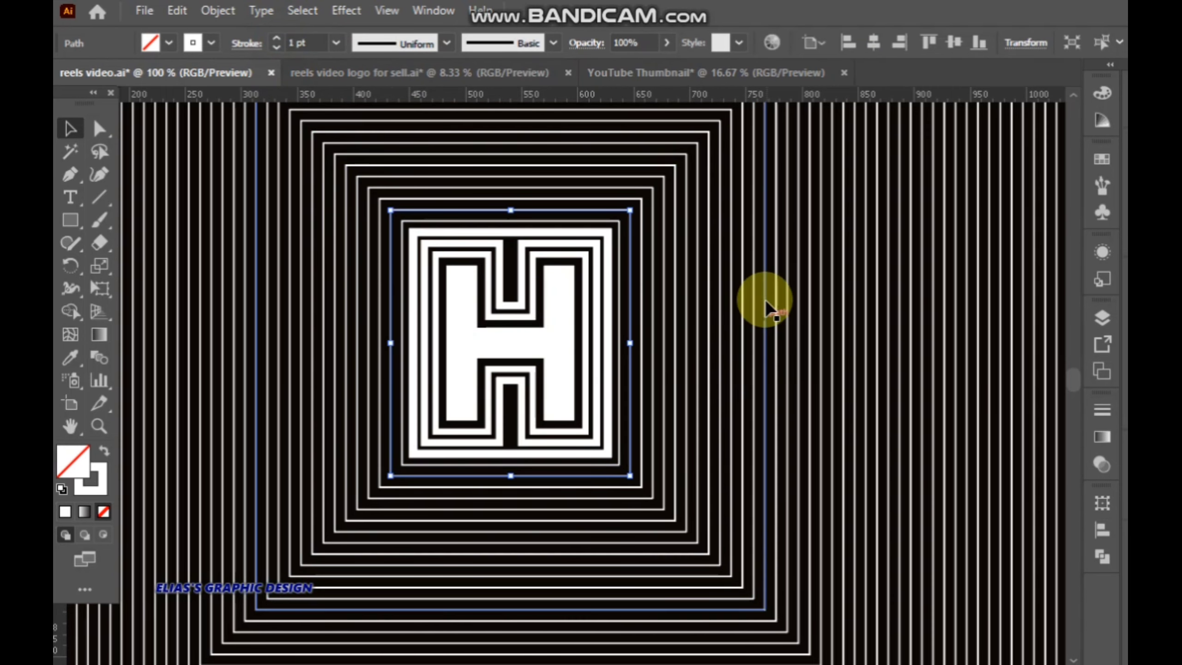
left_click(618, 273)
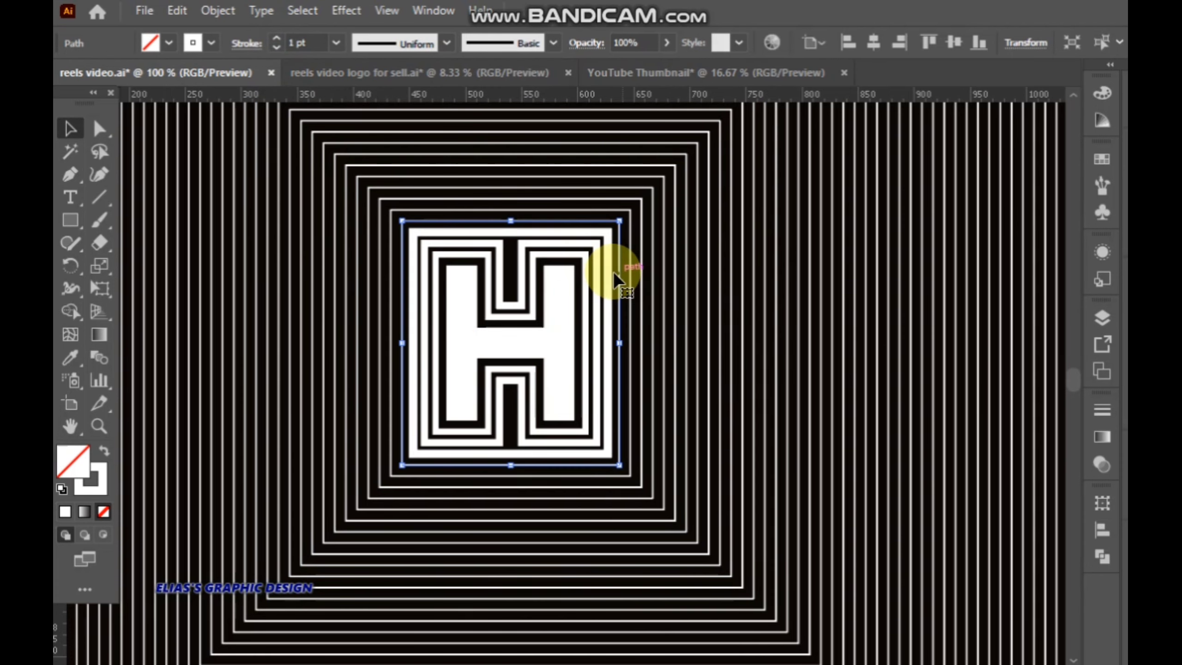
left_click(277, 39)
left_click(277, 39)
left_click(277, 39)
left_click(277, 39)
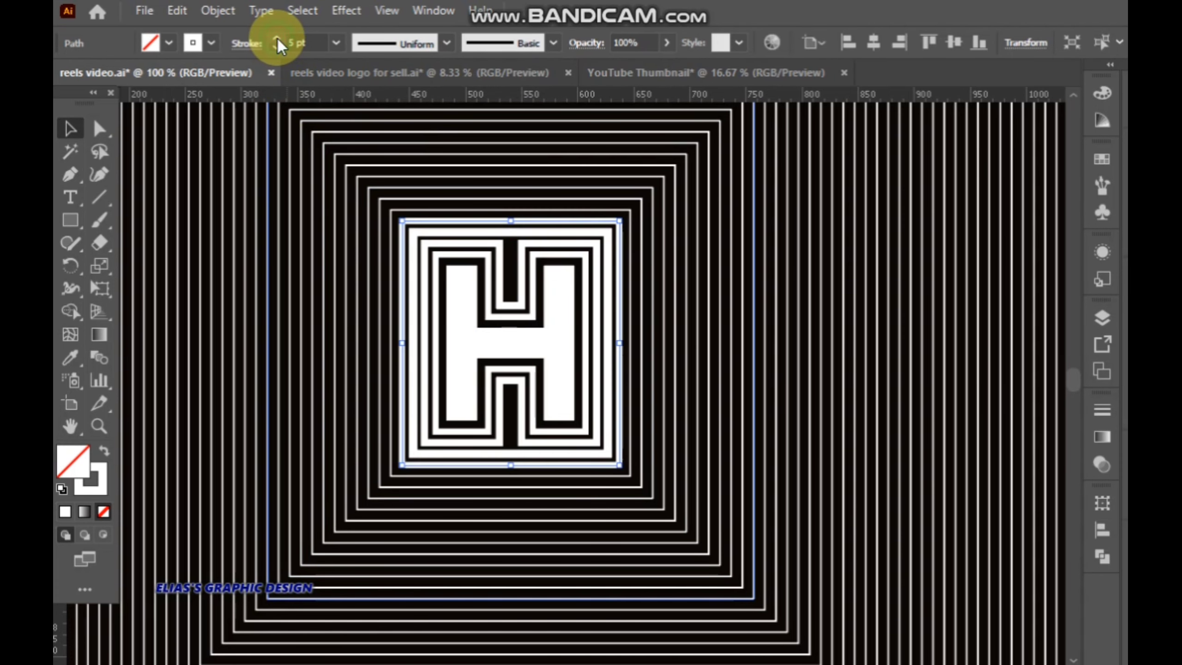
left_click(277, 39)
left_click(277, 39)
left_click(277, 38)
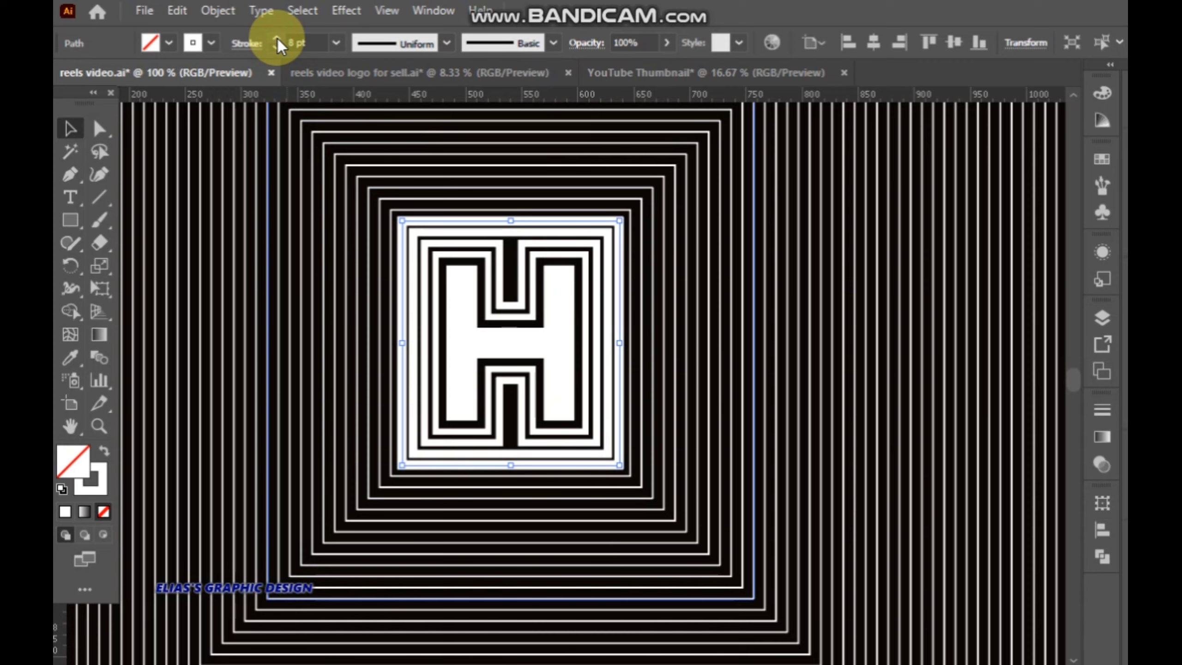
left_click(855, 364)
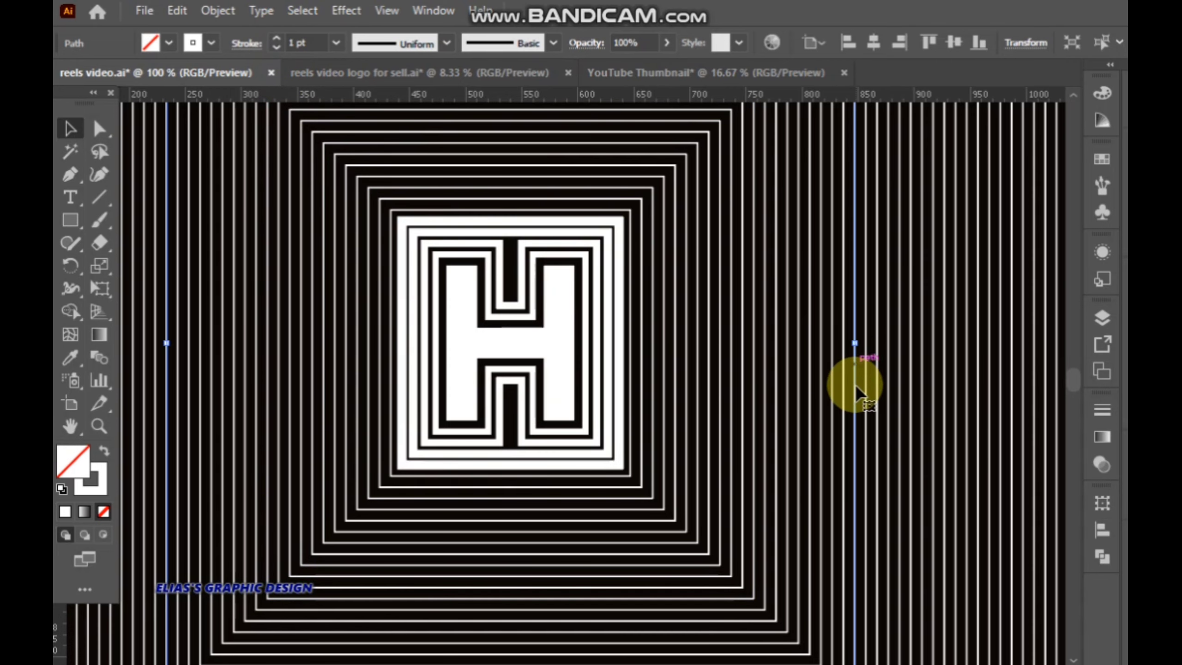
- Undo the stroke weight changes on the fourth, third and second outlines, keeping the innermost outline's thicker stroke
left_click(632, 399)
key("ctrl+z")
key("ctrl+z")
key("ctrl+z")
key("ctrl+z")
key("ctrl+z")
key("ctrl+z")
key("ctrl+z")
key("ctrl+z")
key("ctrl+z")
key("ctrl+z")
key("ctrl+z")
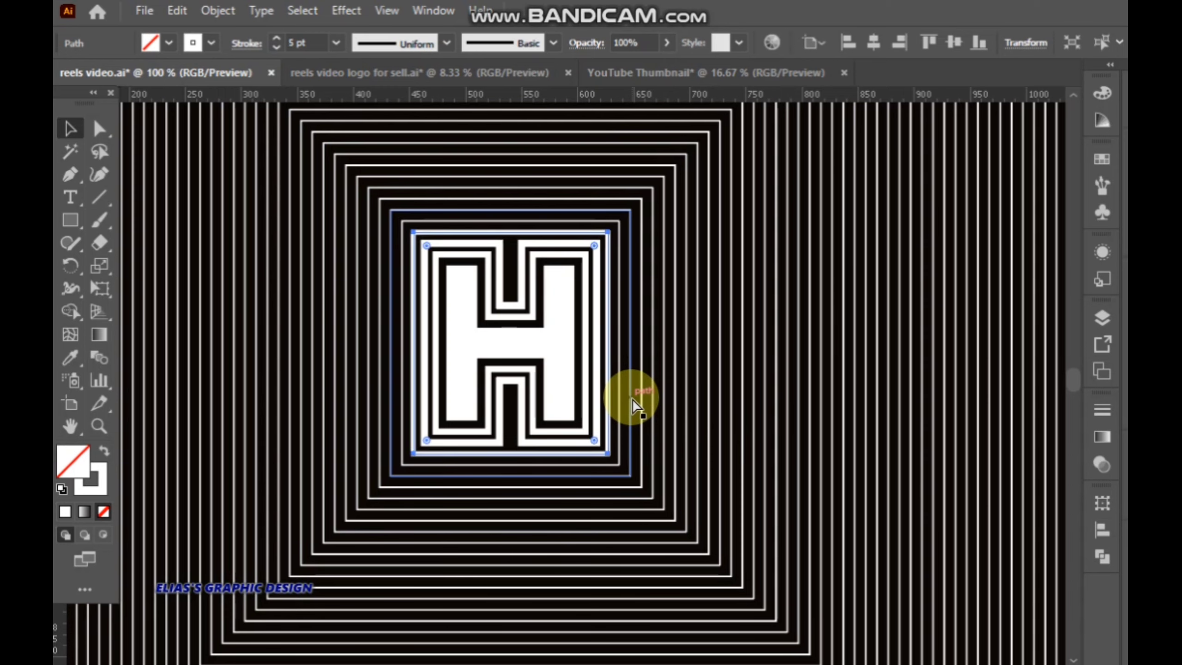
key("ctrl+z")
key("ctrl+z")
key("ctrl+z")
key("ctrl+z")
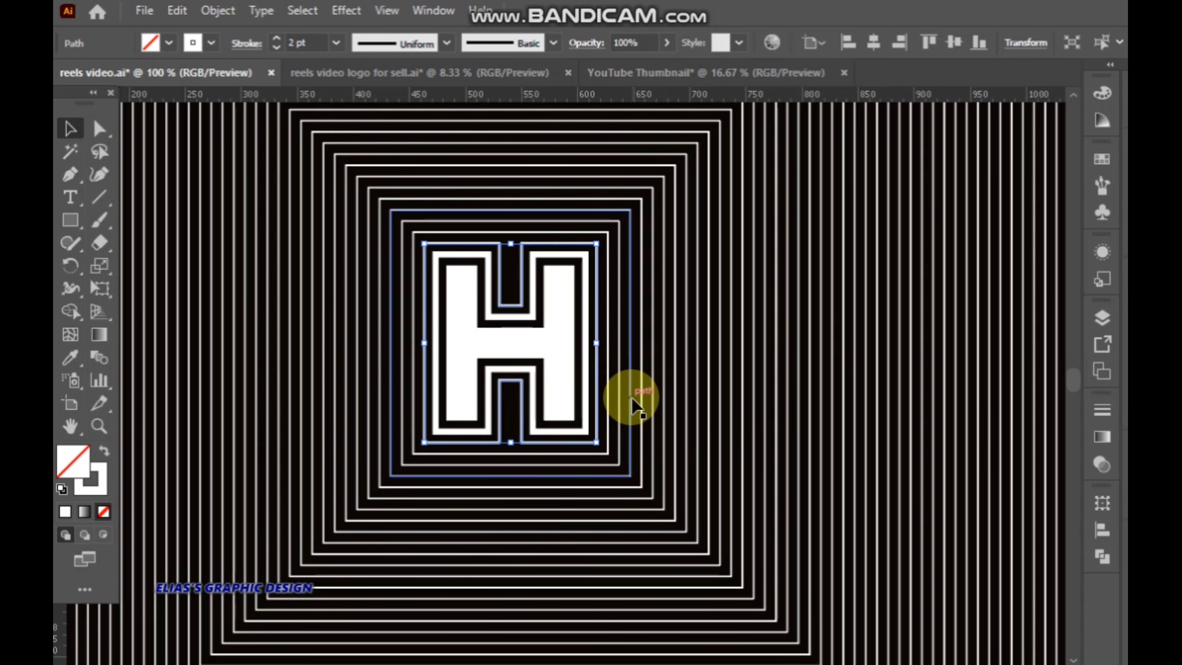
key("ctrl+z")
key("ctrl+z")
key("ctrl+z")
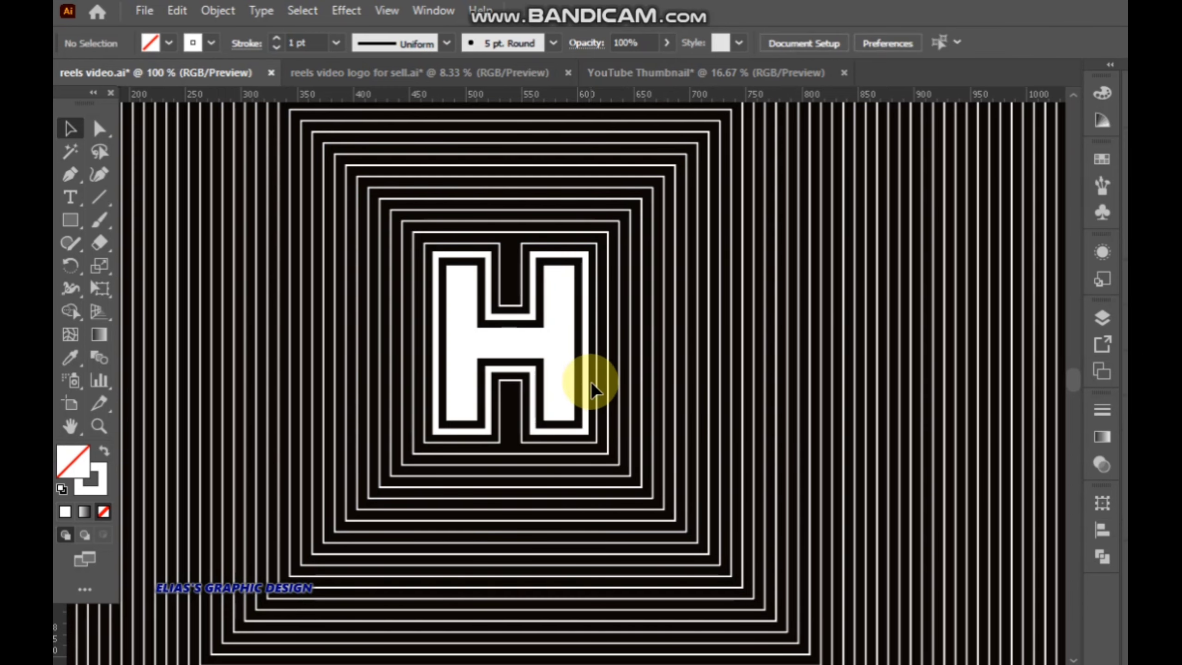
- Set the stroke weight of the second outline around the H to 4 pt
left_click(589, 385)
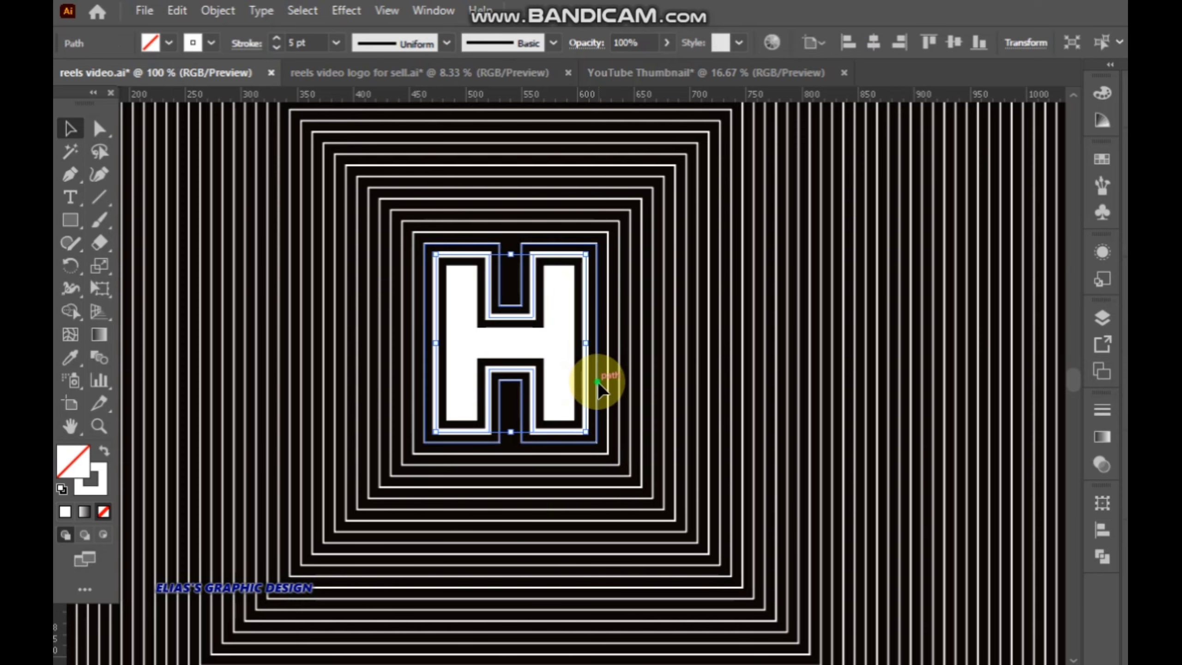
left_click(598, 381)
left_click(329, 43)
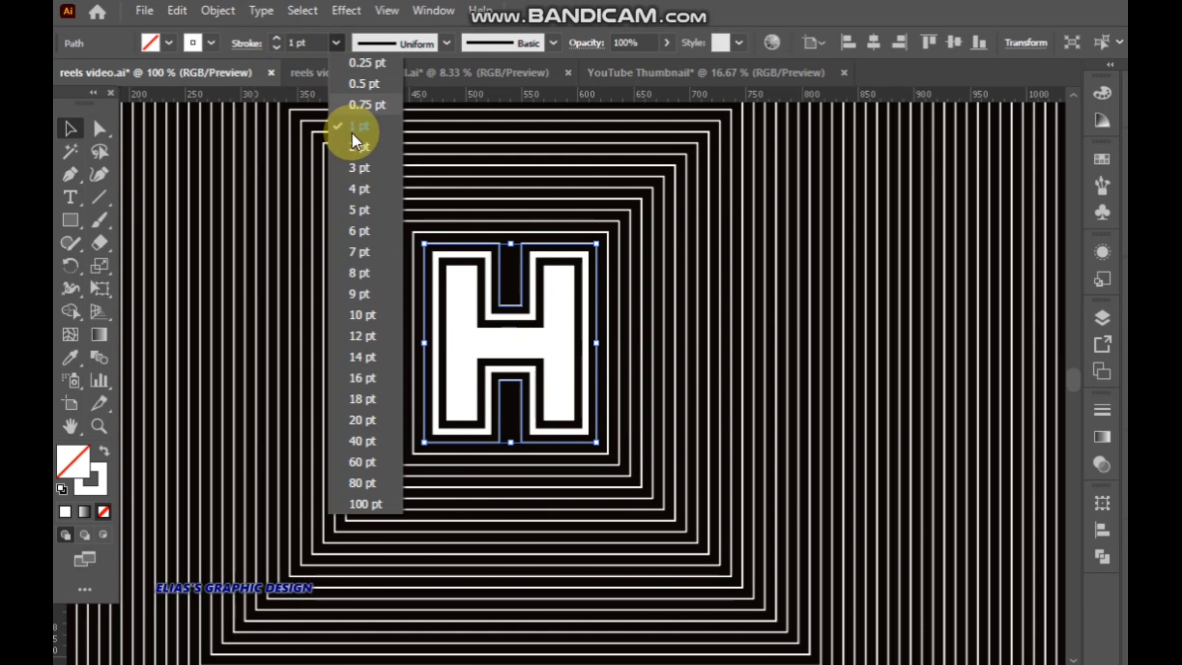
left_click(356, 184)
left_click(613, 370)
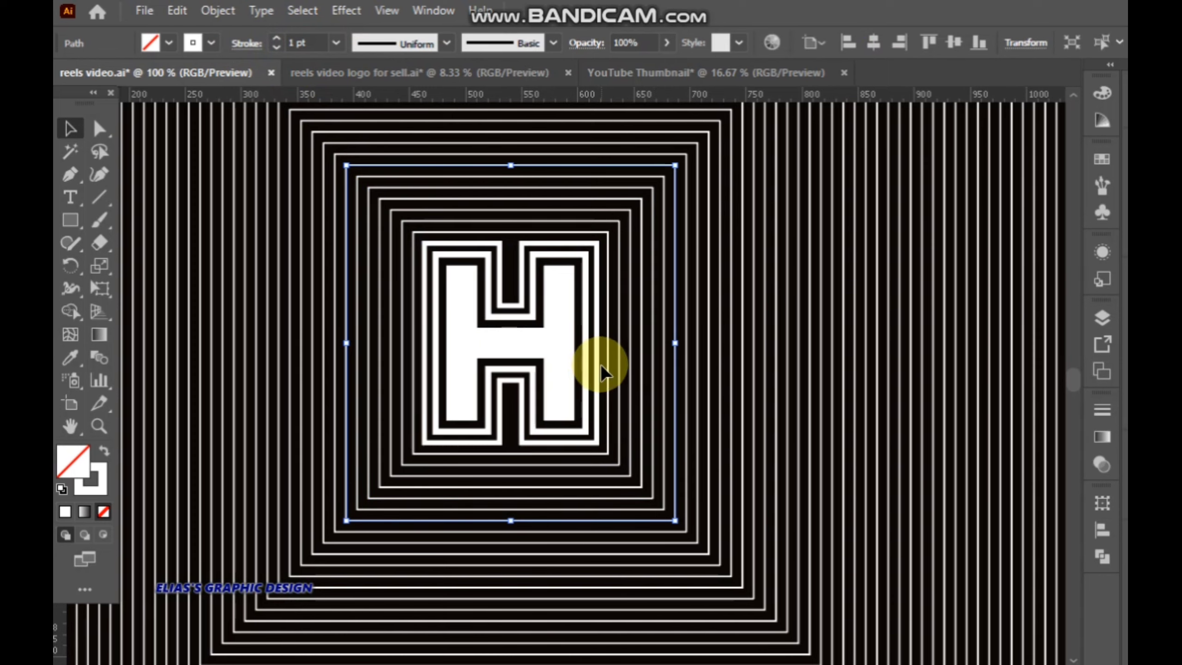
- Set the stroke weight of the third outline around the H to 3 pt
left_click(608, 369)
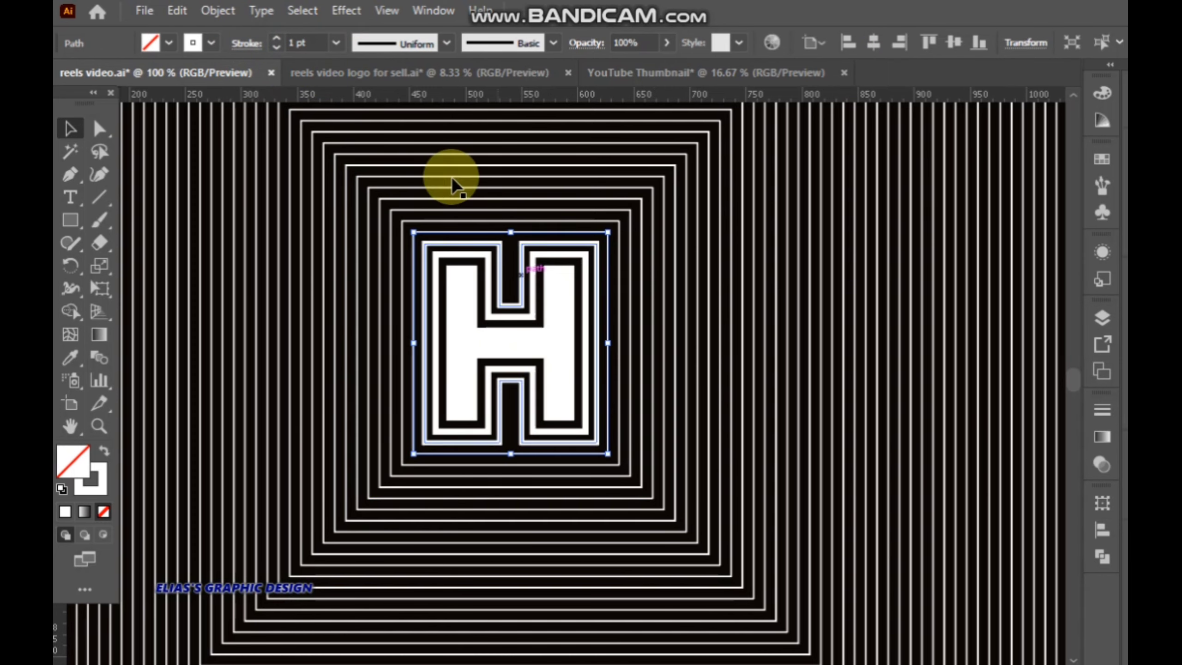
left_click(334, 42)
left_click(354, 168)
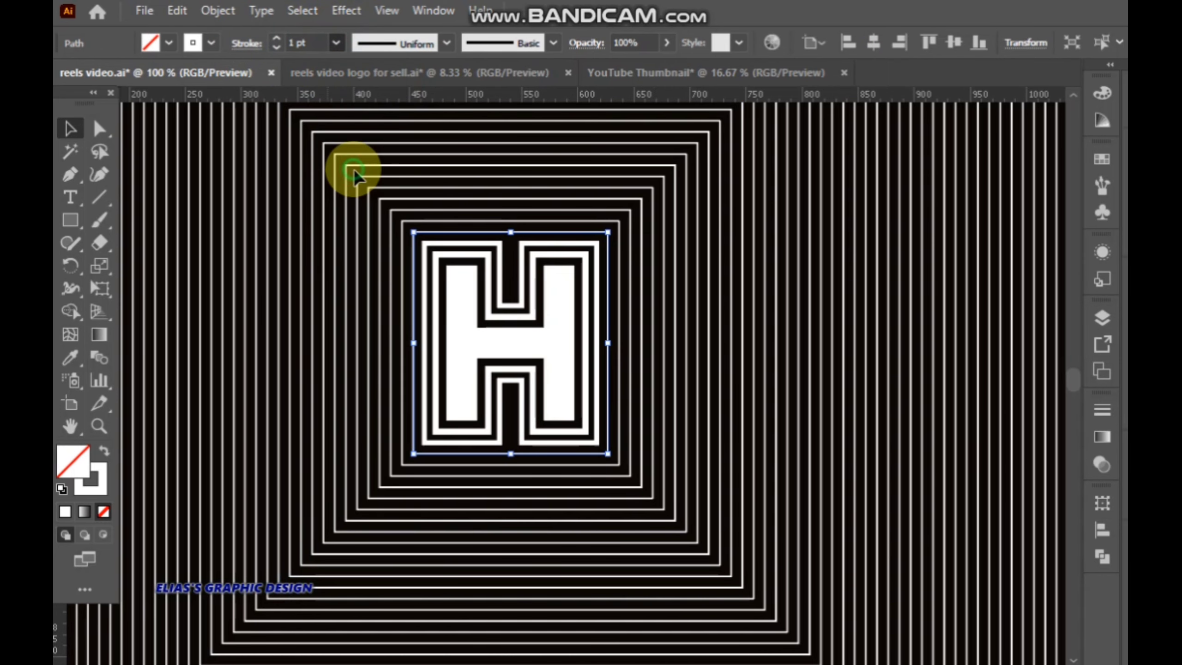
left_click(651, 320)
- Set the stroke weight of the fourth outline around the H to 2 pt and deselect it
left_click(619, 335)
left_click(336, 43)
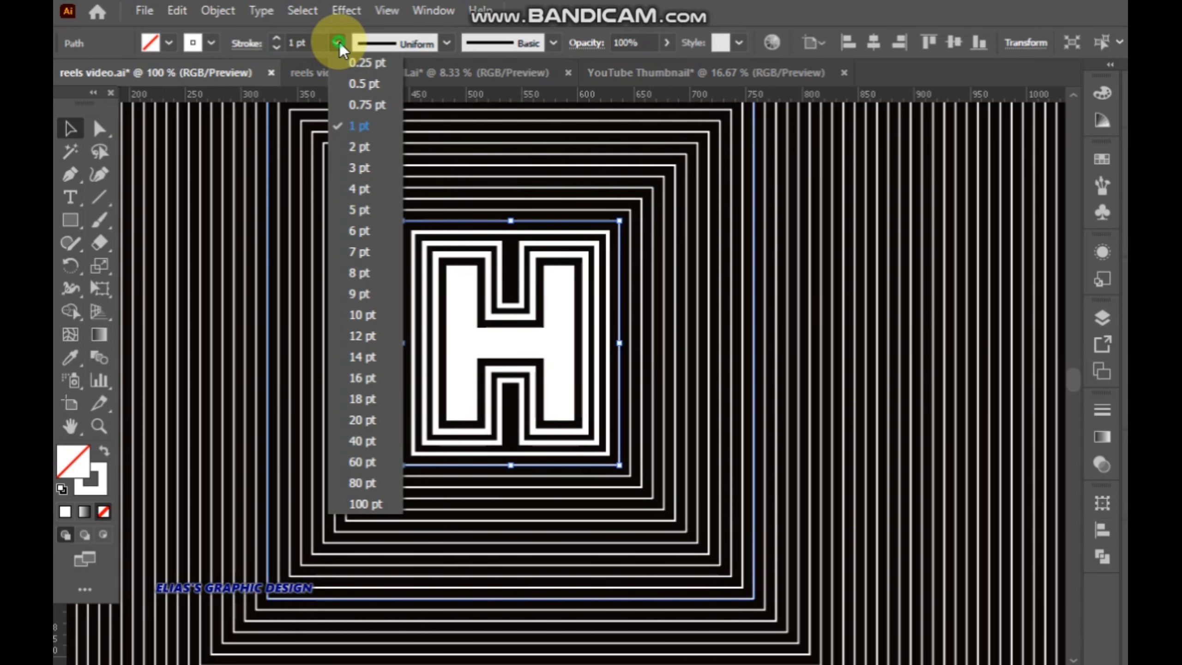
left_click(359, 147)
left_click(710, 376)
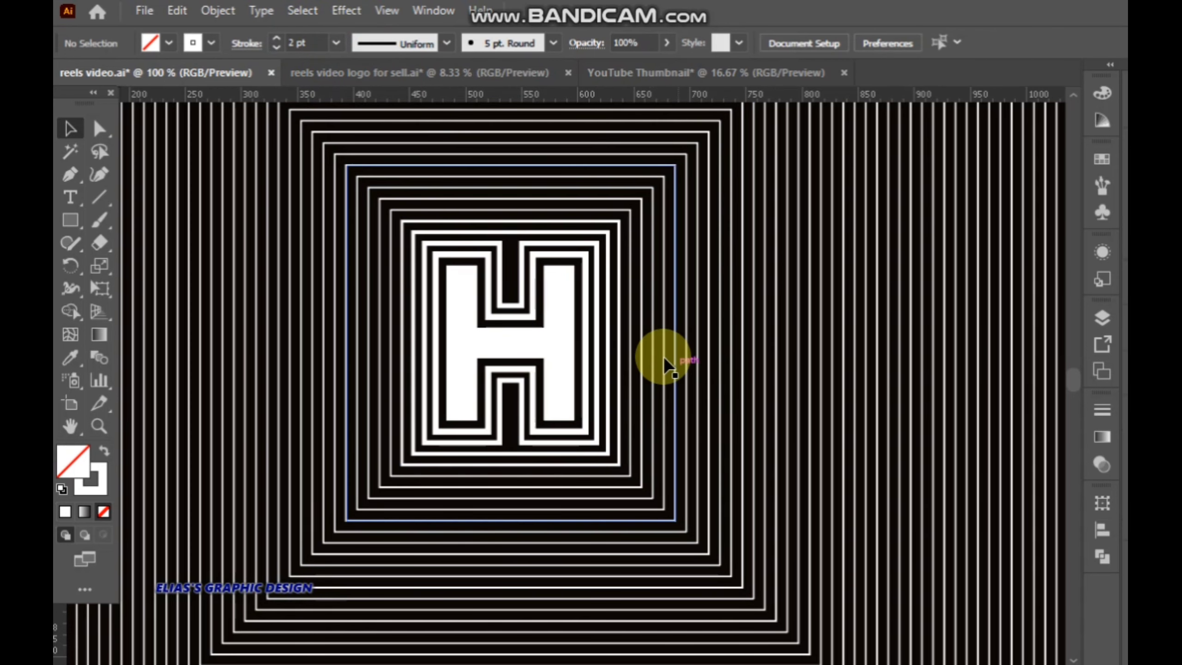
- Set the stroke weight of the fifth outline around the H to 2 pt and deselect everything
left_click(632, 358)
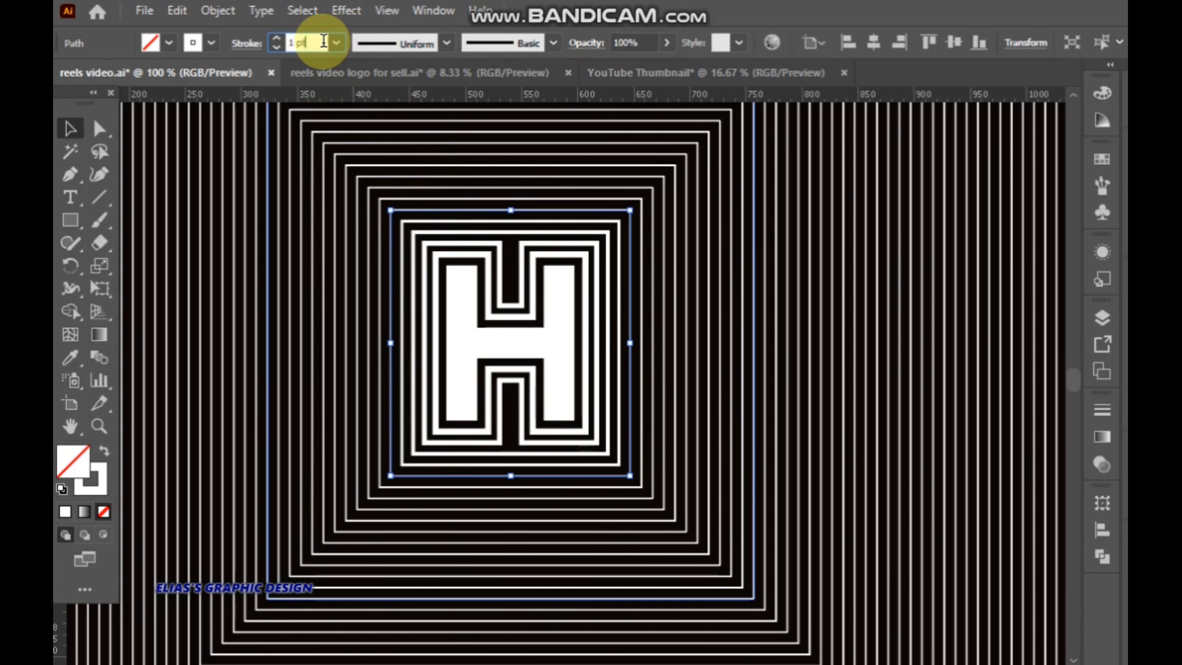
key("Up")
left_click(729, 270)
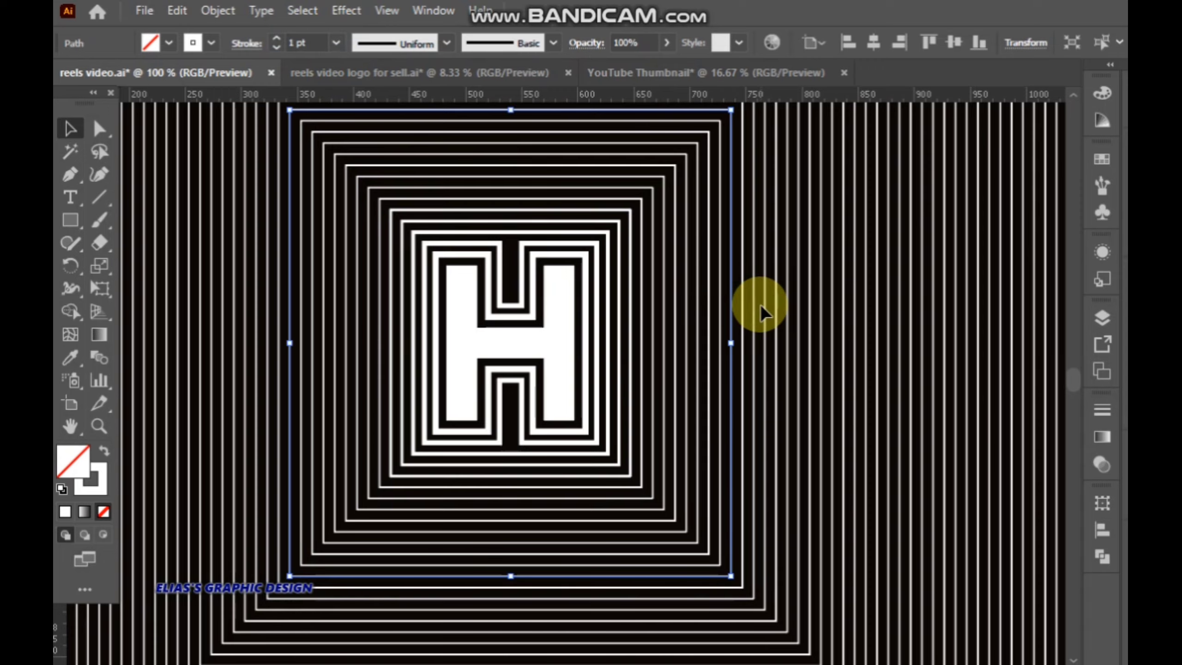
scroll(759, 303, "down", 1)
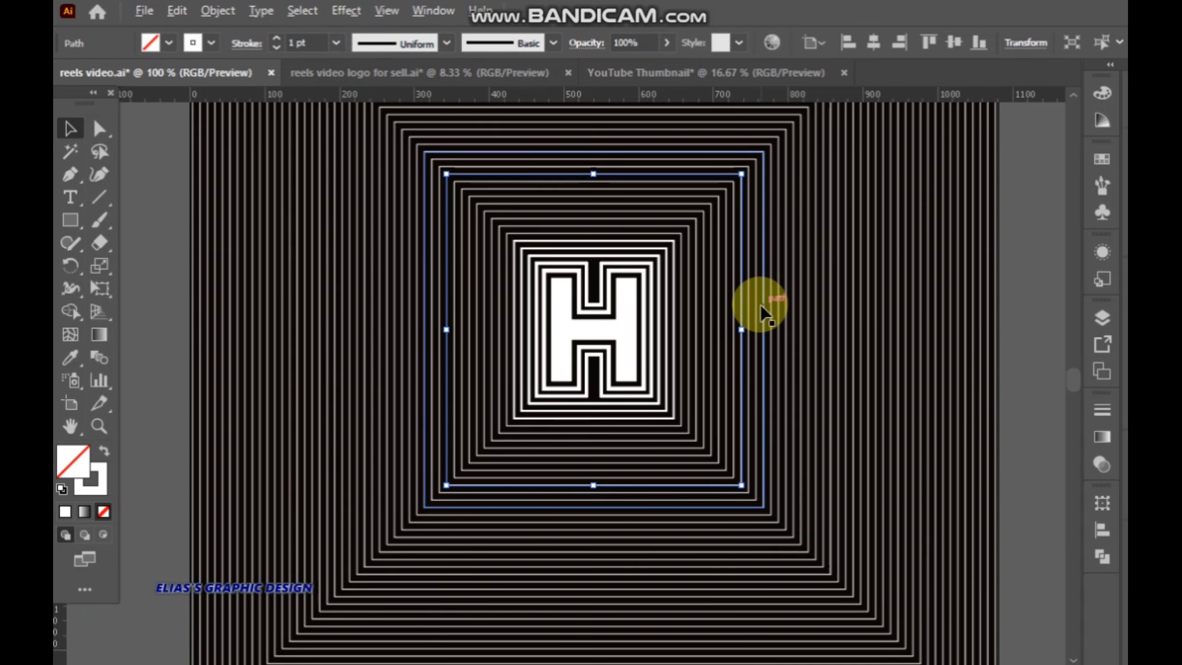
left_click(1006, 342)
scroll(991, 354, "down", 2)
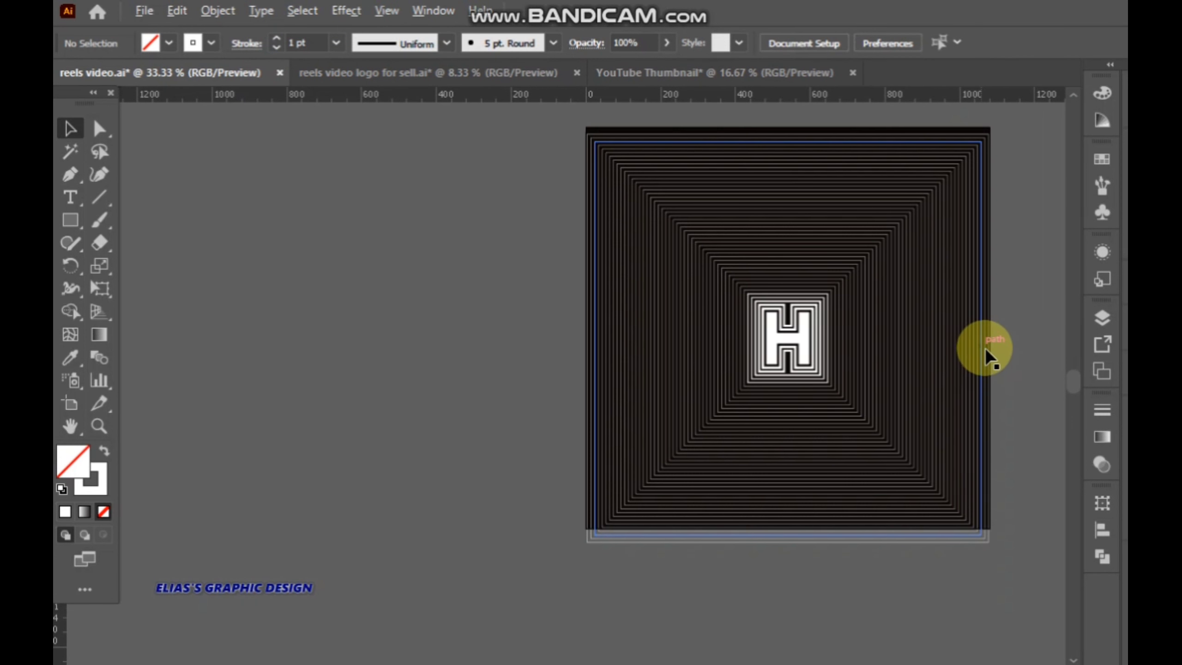
- Select the H with all its outlines and scale them up so the outer outlines extend past the black square on every side
left_click_drag(987, 351, 755, 384)
scroll(613, 371, "up", 3)
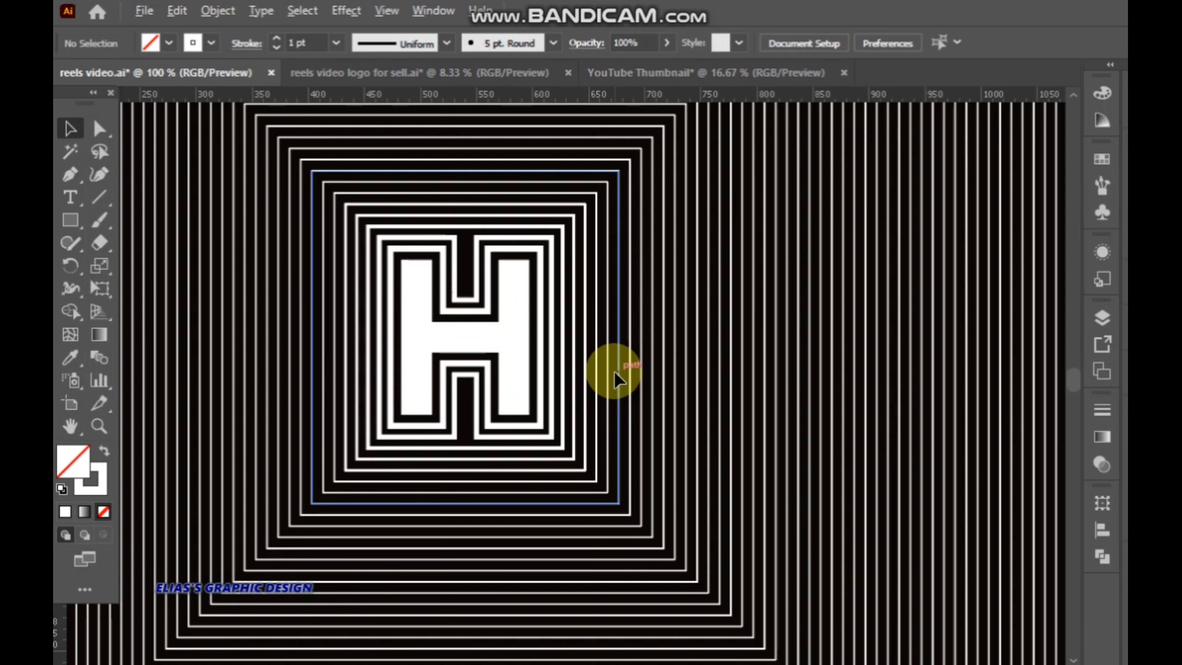
scroll(613, 371, "down", 1)
scroll(613, 371, "down", 1)
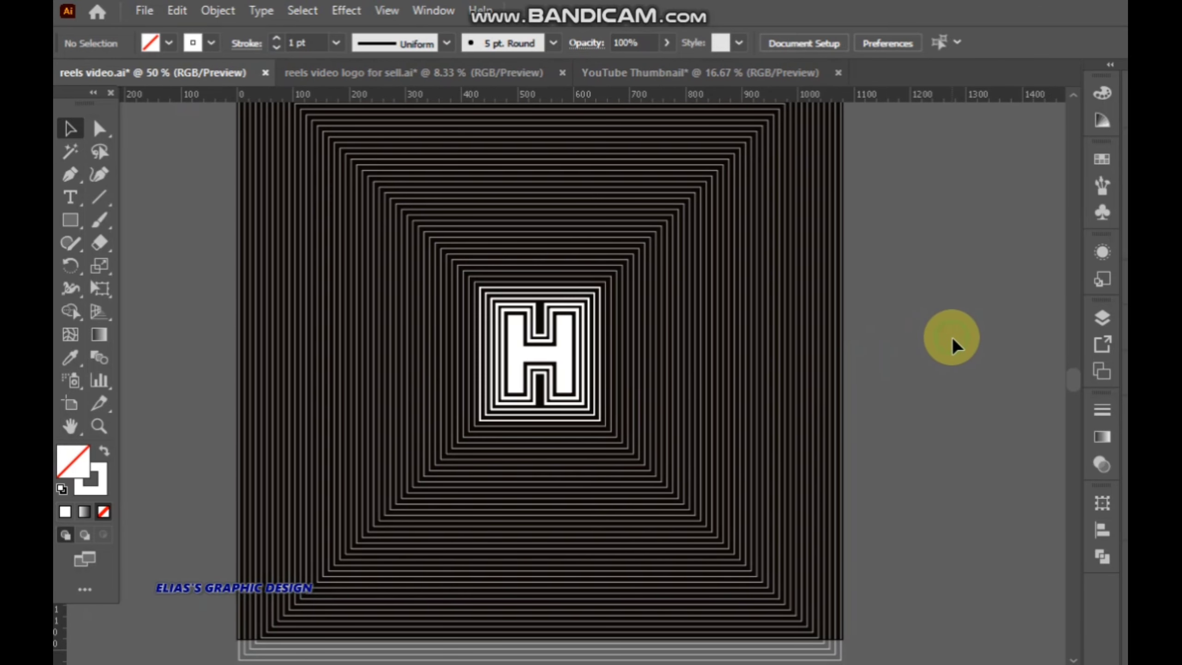
scroll(951, 334, "down", 1)
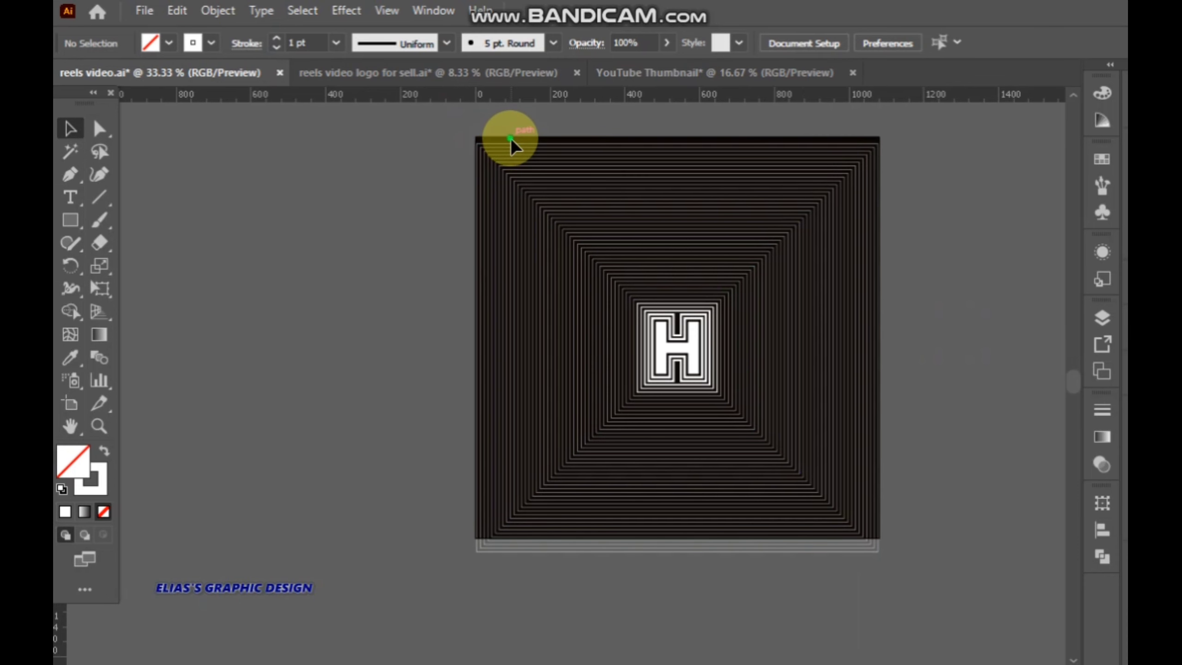
left_click_drag(458, 165, 757, 539)
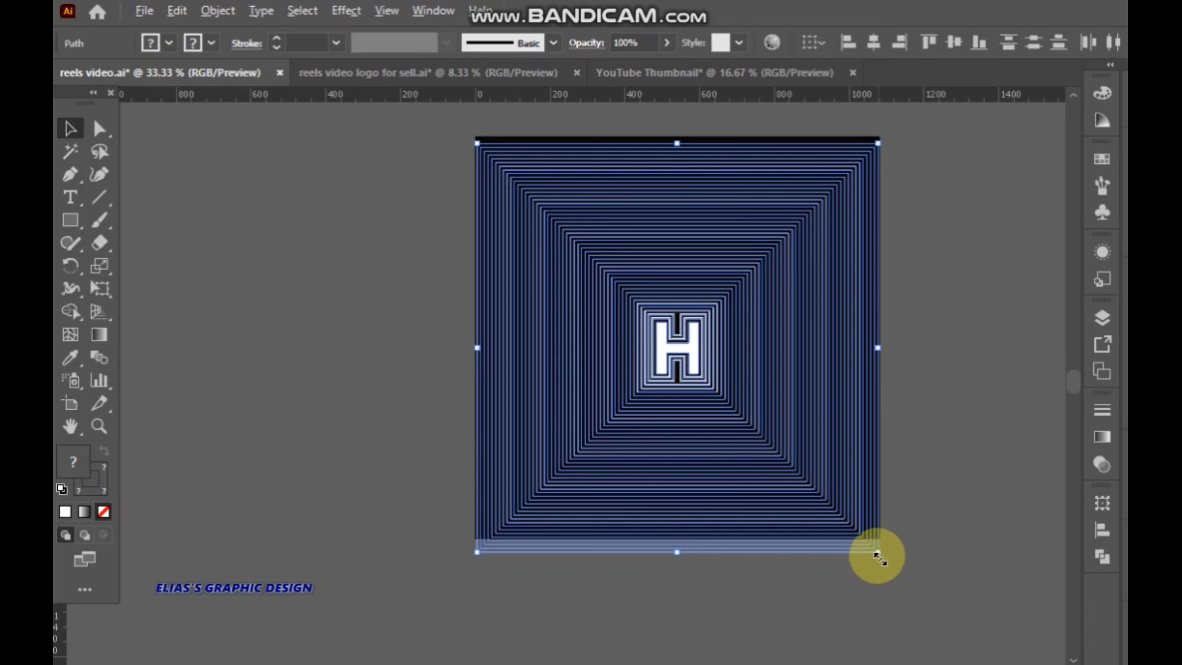
left_click_drag(879, 559, 982, 643)
left_click(997, 402)
left_click_drag(976, 408, 888, 443)
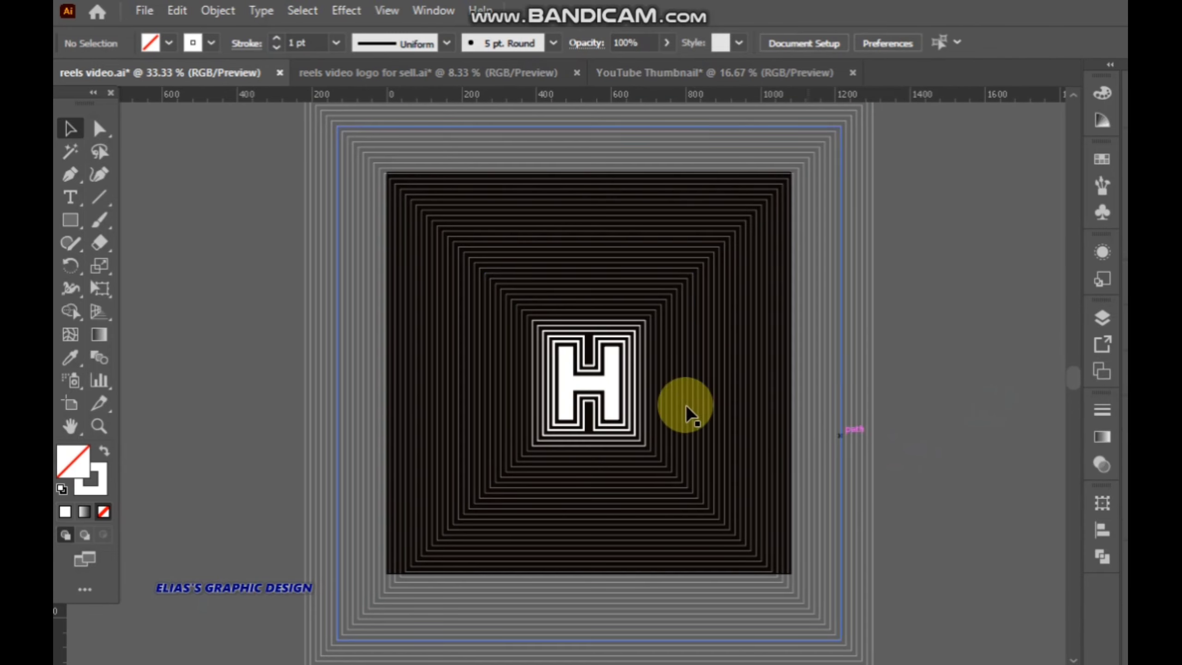
- Select the H with all its outlines again and enlarge them further beyond the black square
left_click(610, 387)
left_click_drag(593, 387, 595, 372)
left_click(922, 388)
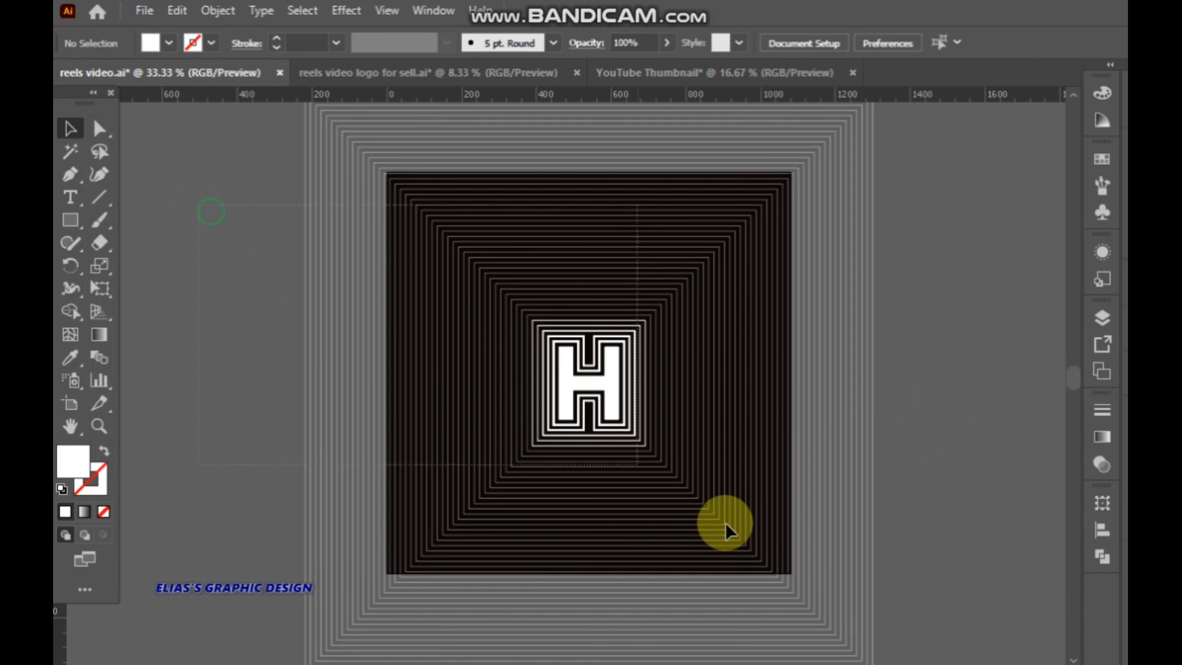
left_click(804, 578)
scroll(854, 523, "down", 1)
left_click_drag(858, 602, 914, 654)
key("space")
left_click_drag(945, 272, 943, 550)
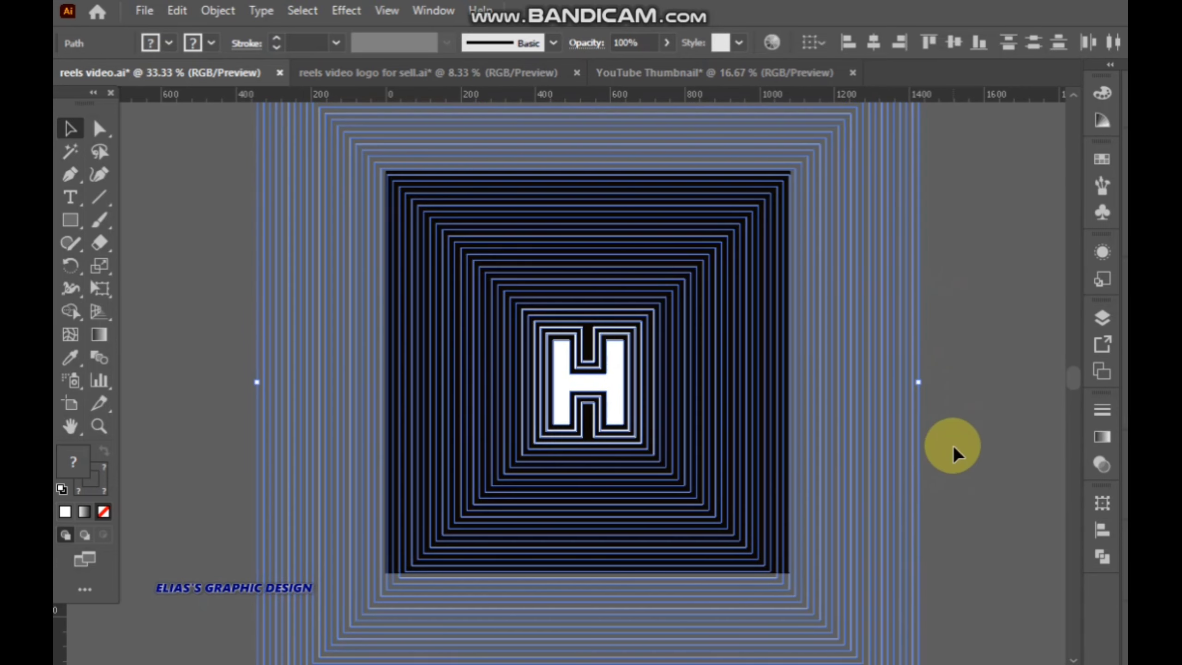
- Move the H and its outlines slightly up to centre them on the black square, and deselect everything
left_click(951, 443)
left_click(618, 409)
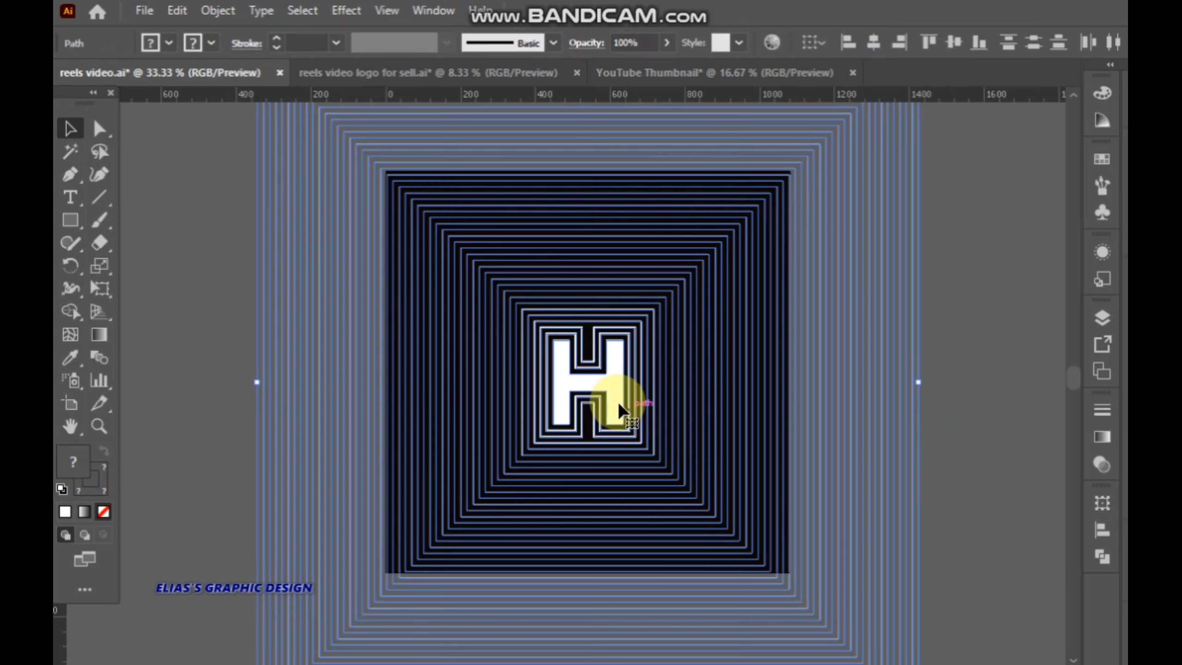
left_click_drag(612, 393, 611, 379)
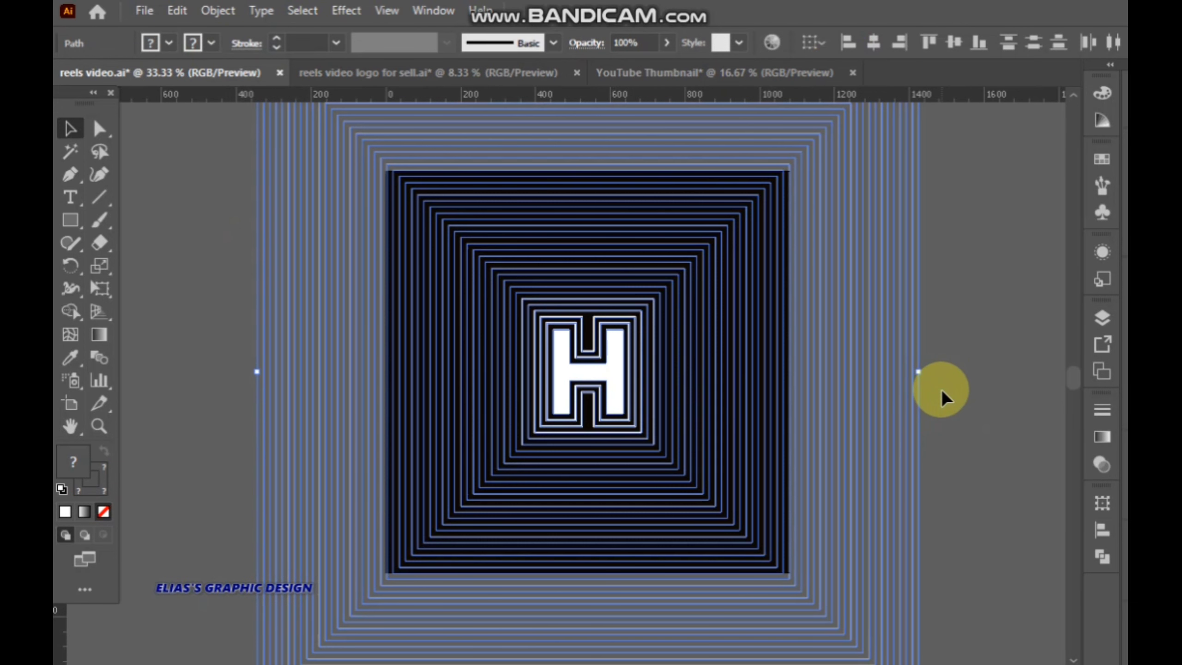
left_click(943, 388)
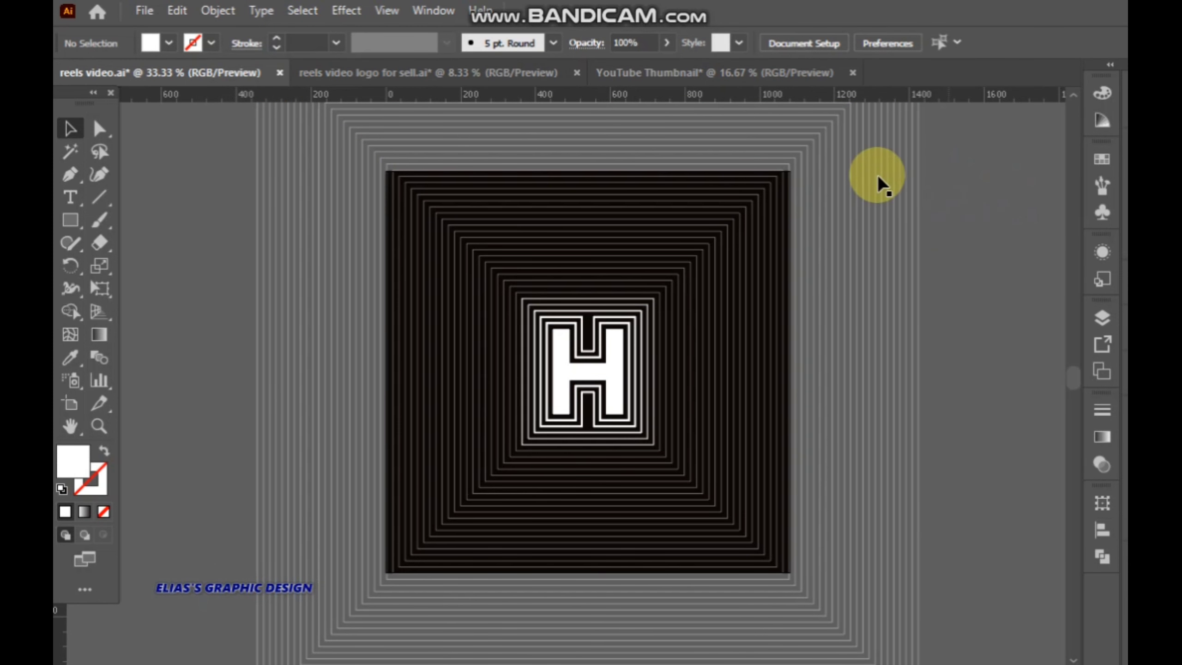
left_click_drag(225, 182, 843, 510)
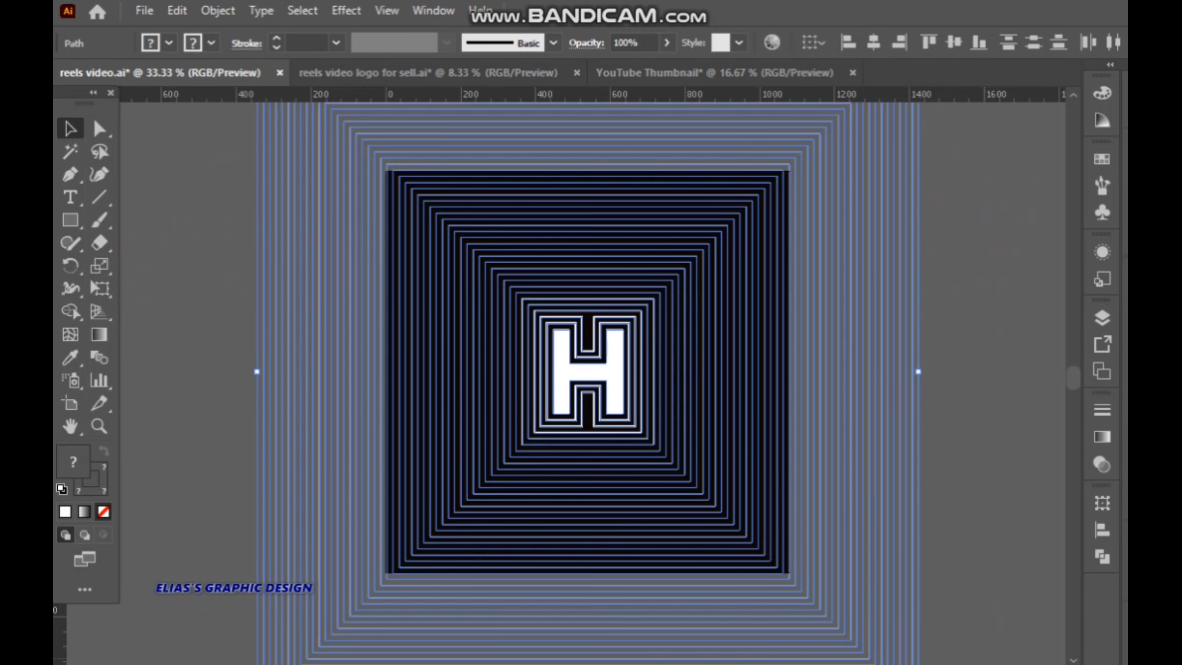
left_click(979, 493)
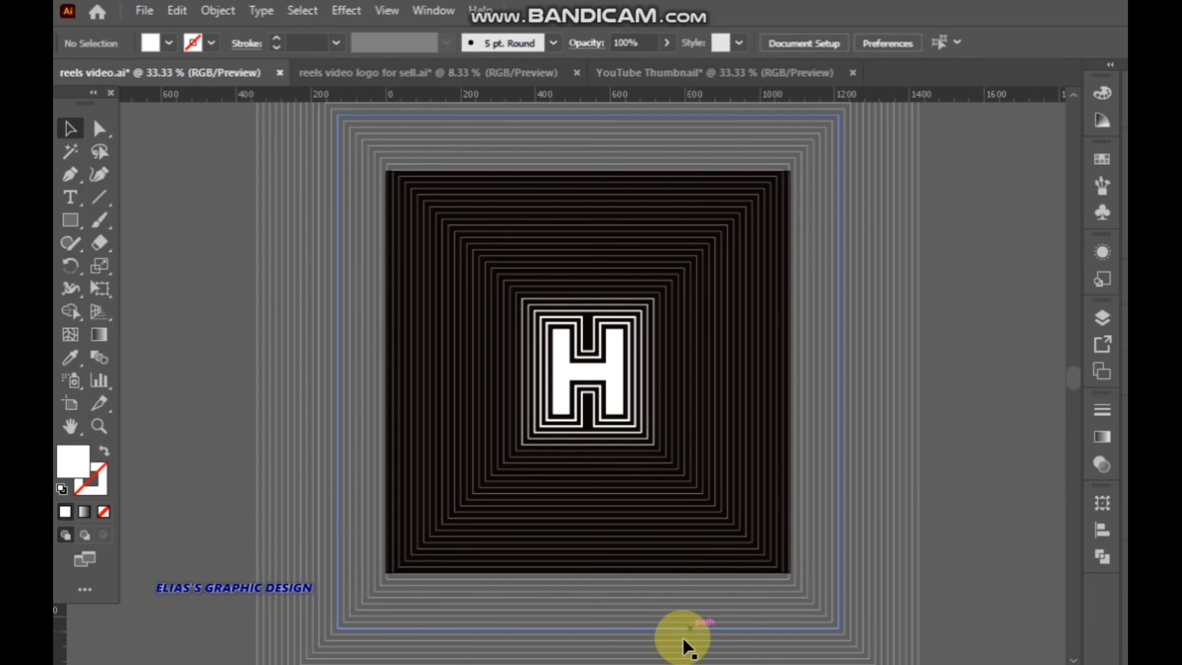
- Try yellow and red swatches as the fill of the H, and deselect it
left_click(594, 373)
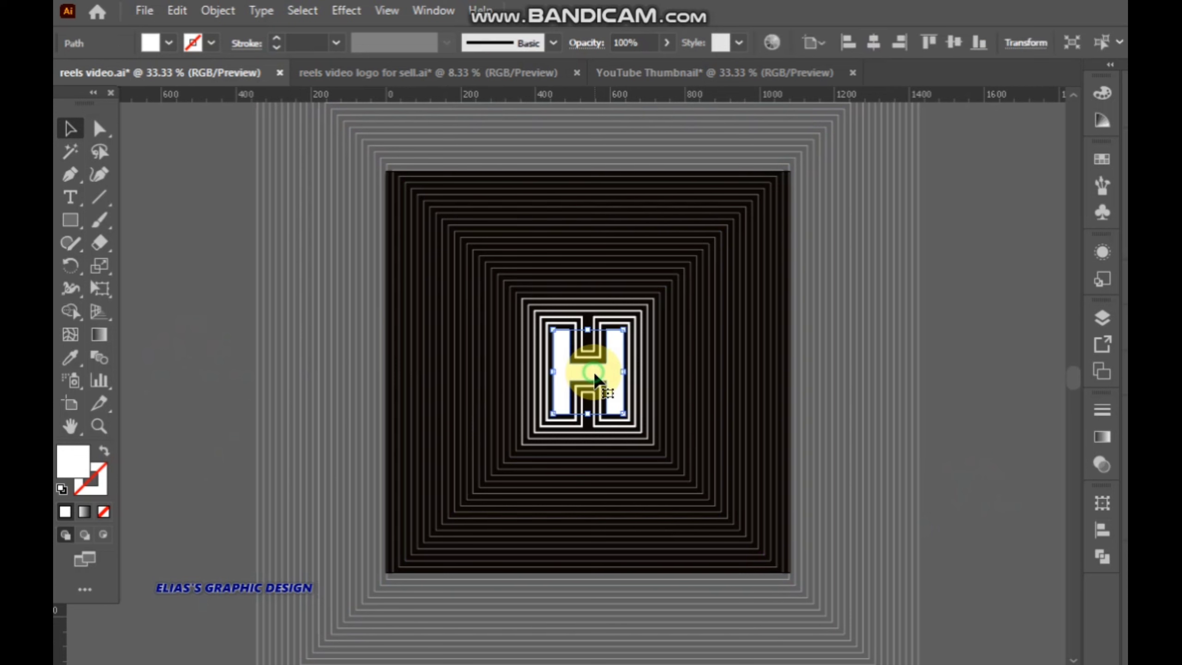
left_click(174, 47)
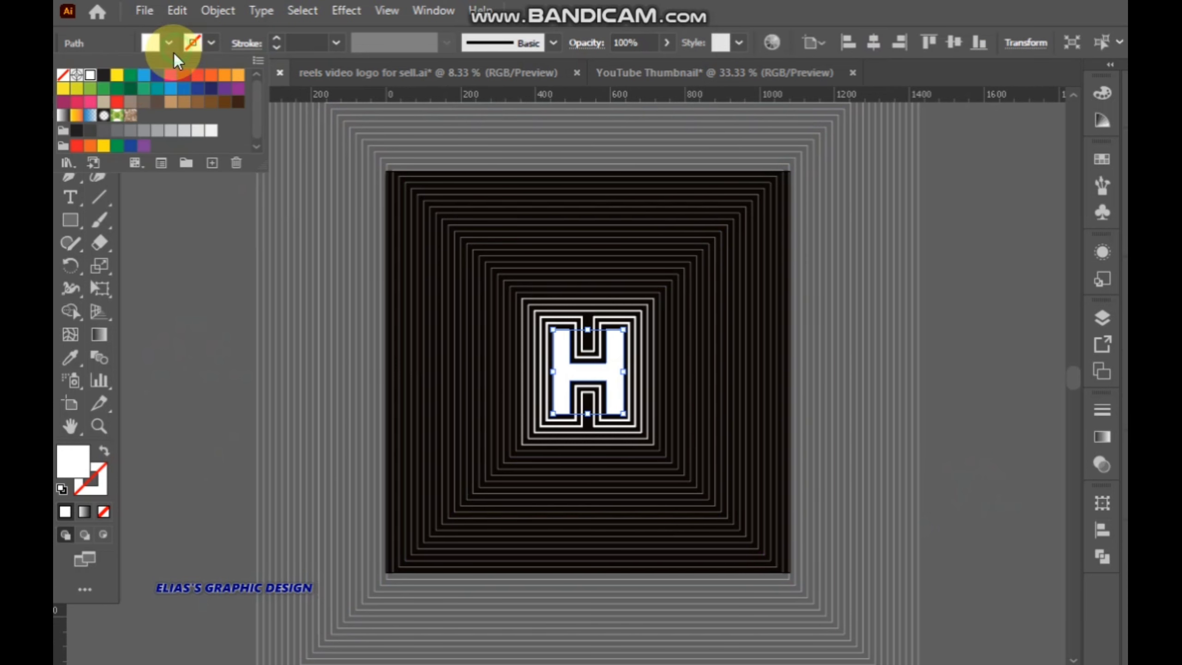
left_click(118, 76)
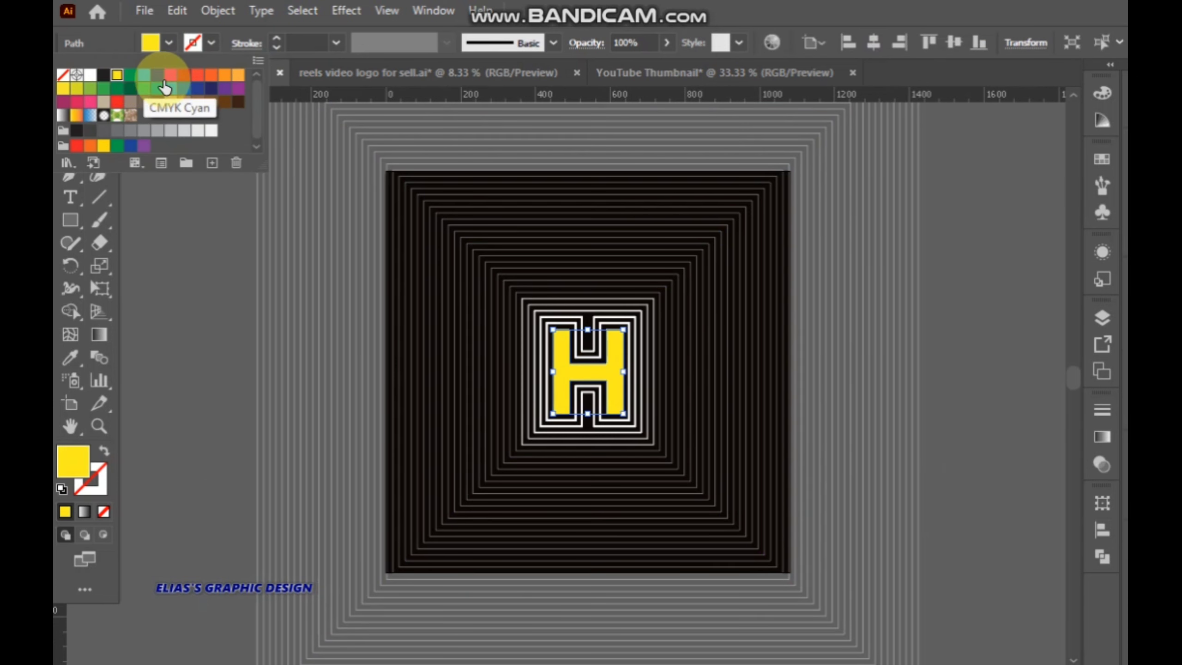
left_click(184, 75)
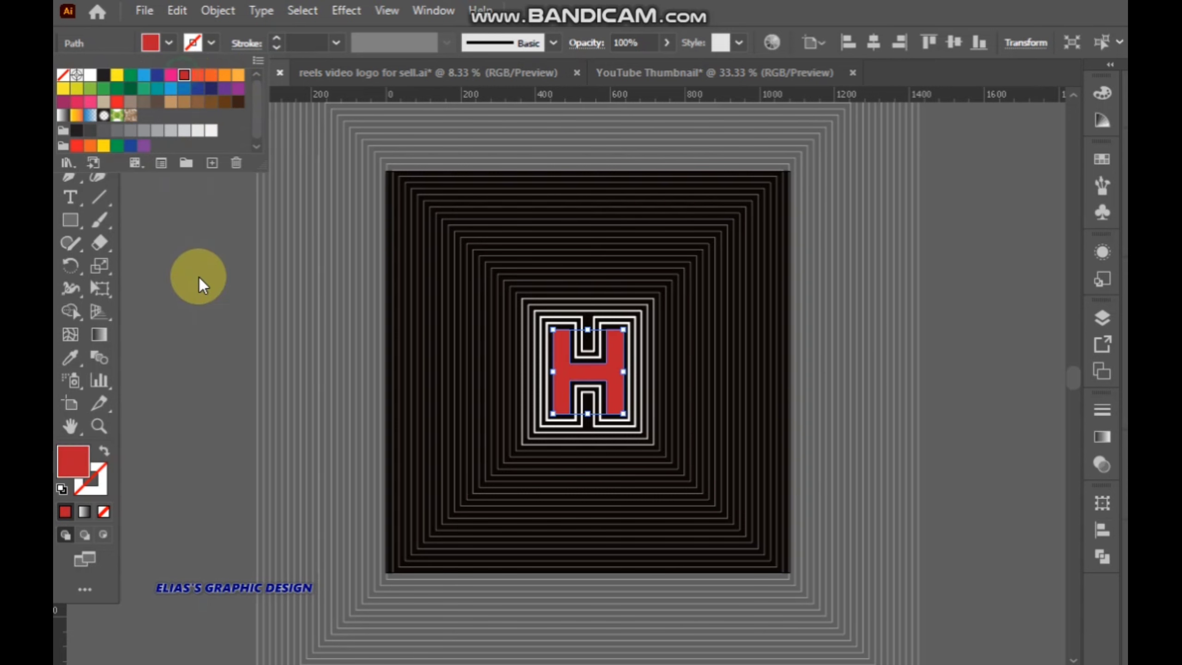
left_click(206, 305)
left_click(205, 303)
left_click(190, 187)
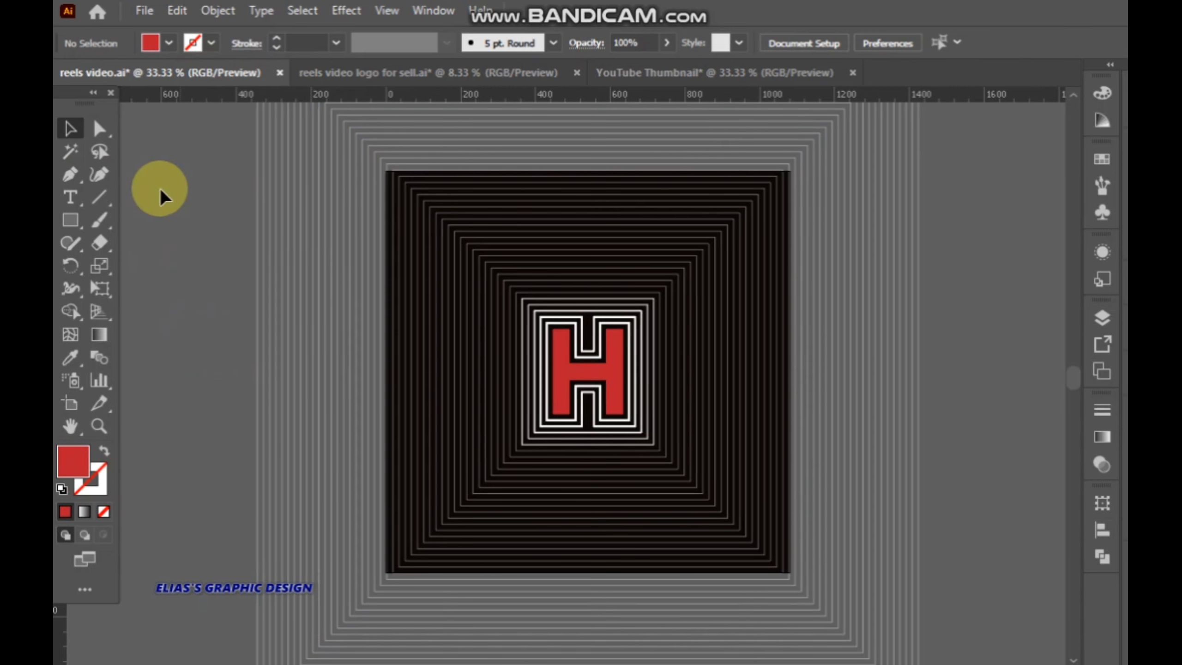
- Fill the H with the light green swatch (#8ABC42)
left_click(609, 377)
left_click(167, 42)
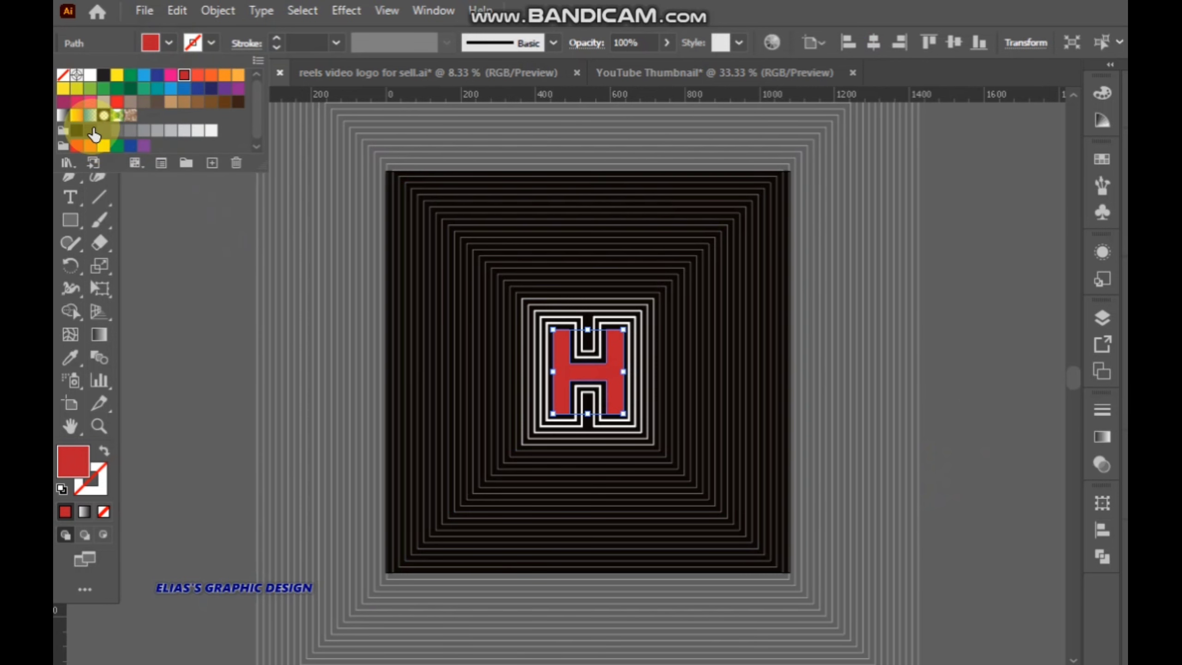
left_click(91, 89)
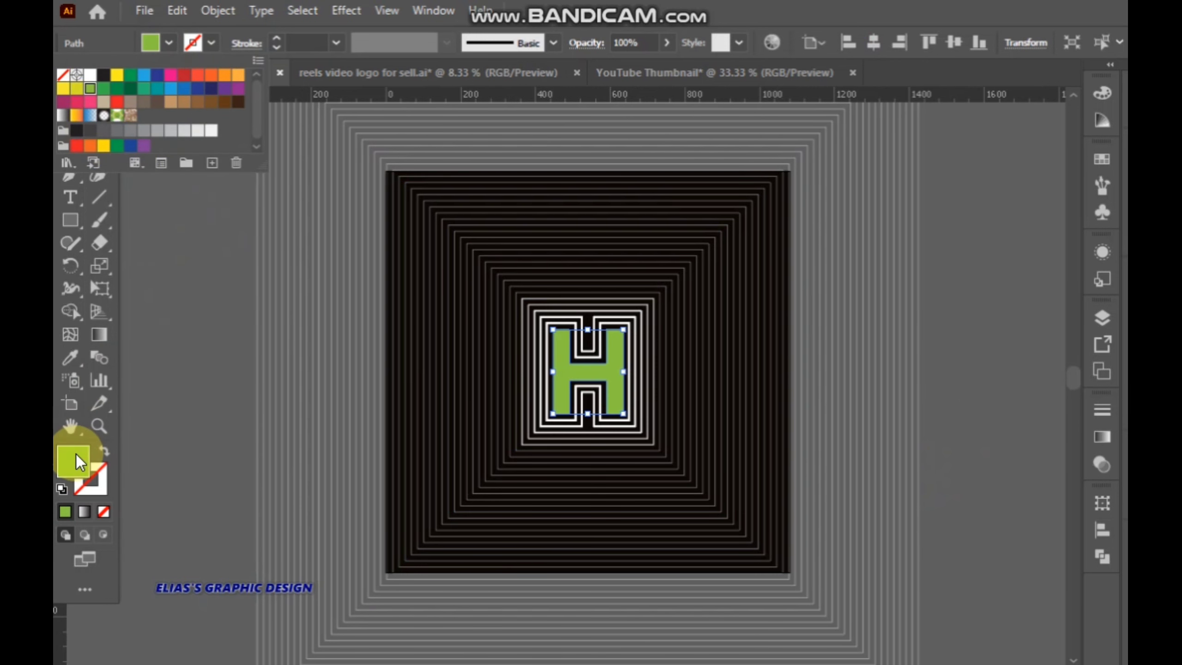
- Try a very dark green fill on the H with the Color Picker, and undo it
double_click(76, 454)
left_click(615, 285)
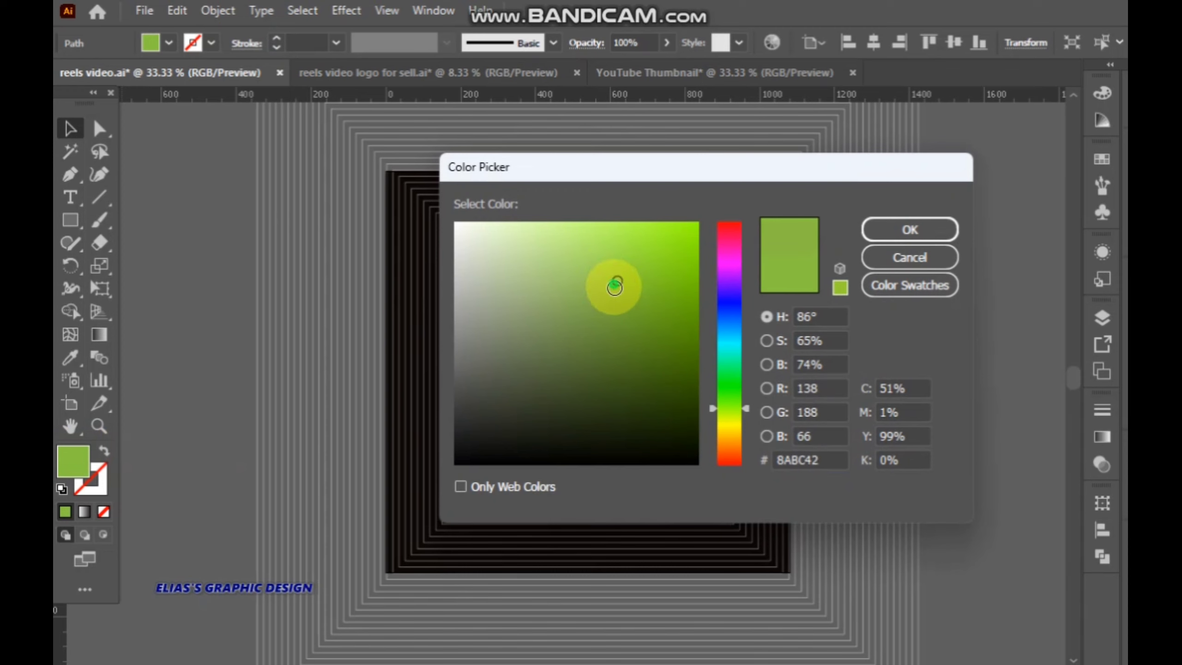
mouse_move(614, 286)
left_mouse_down()
mouse_move(527, 449)
mouse_move(533, 423)
mouse_move(560, 435)
mouse_move(623, 414)
left_mouse_up()
left_click(910, 229)
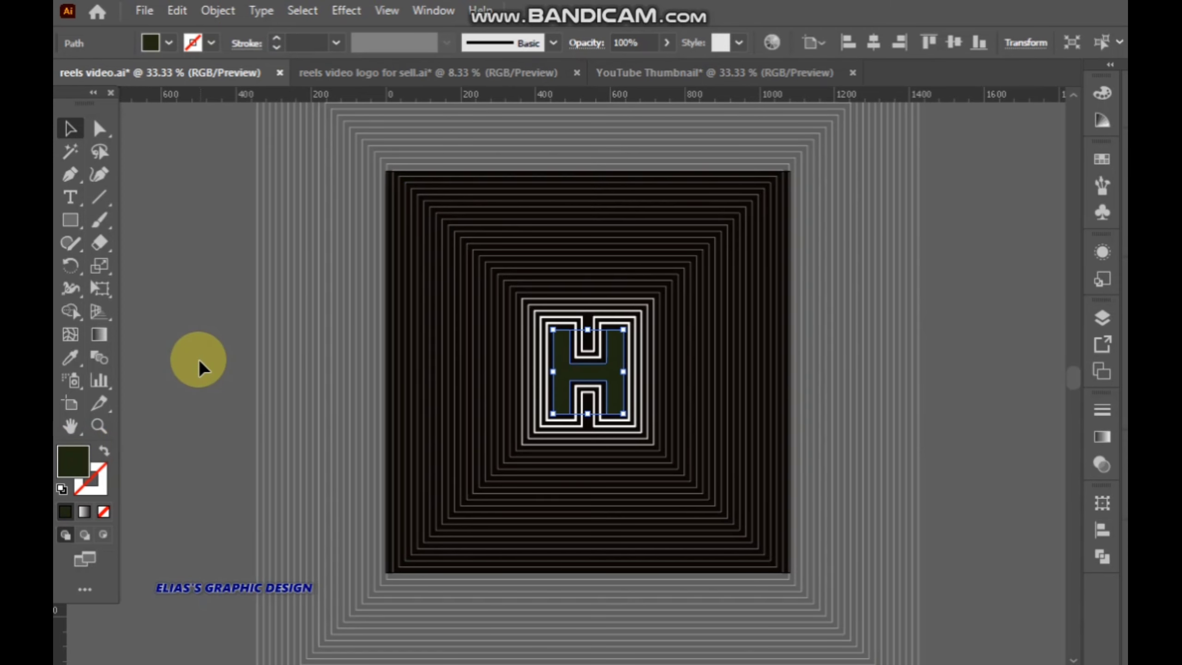
left_click(199, 362)
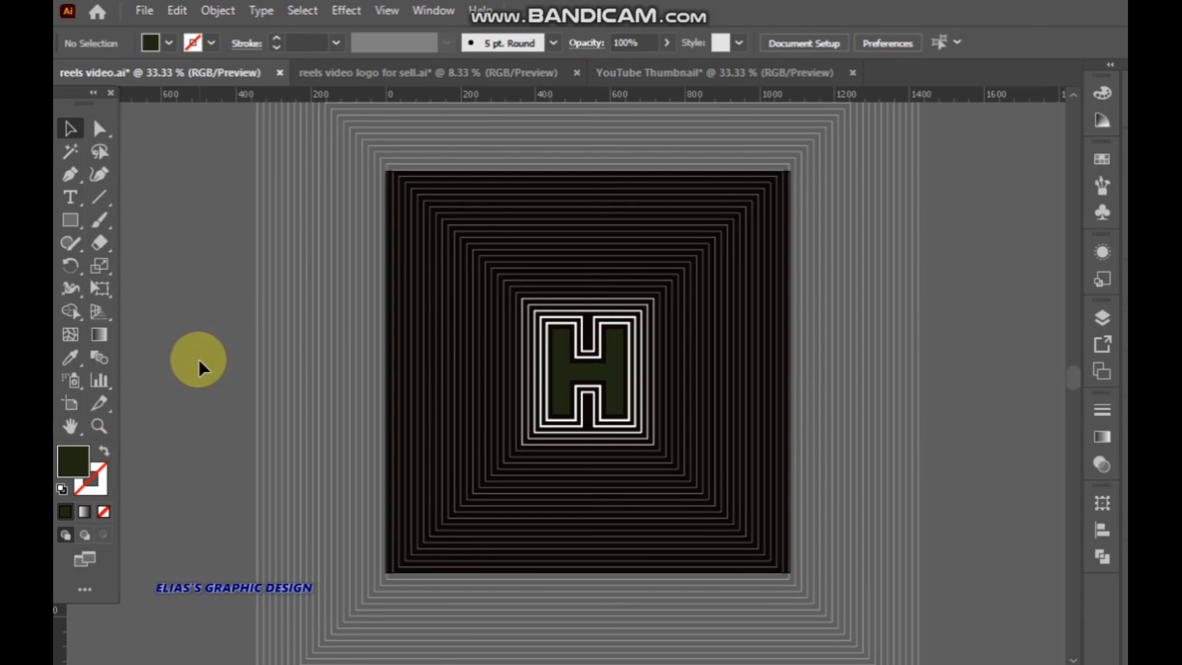
key("ctrl+z")
left_click(968, 277)
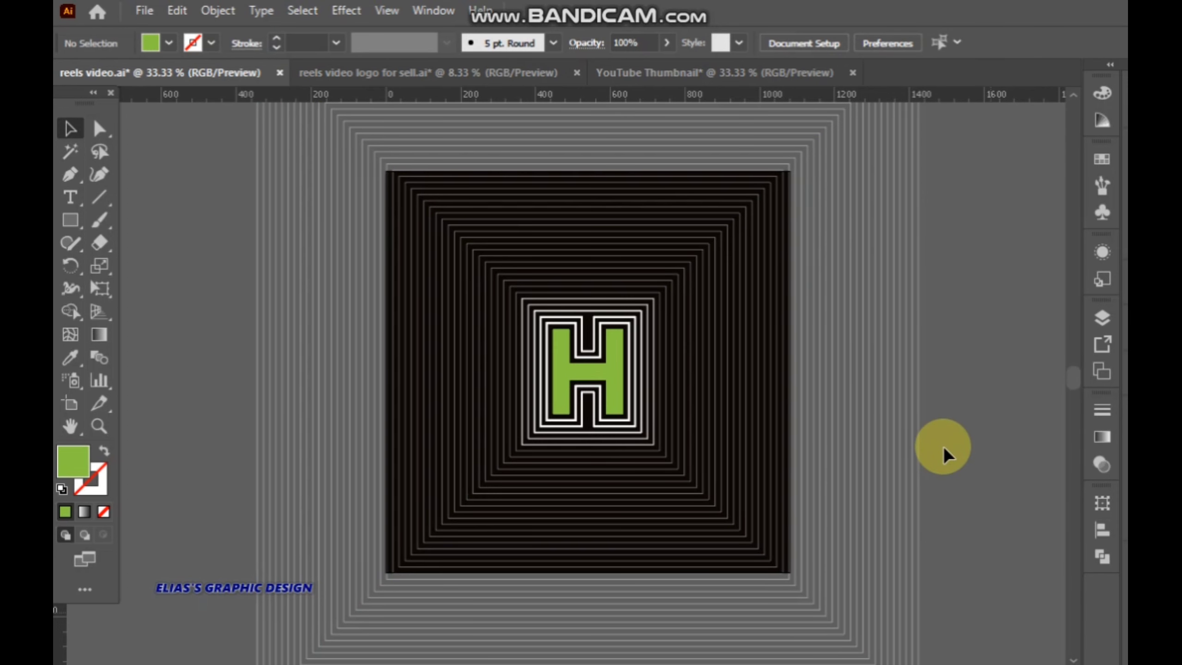
- Give all outlines outside the white ones nearest the H a light green 2 pt stroke, and deselect them
left_click(988, 346)
left_click(988, 346)
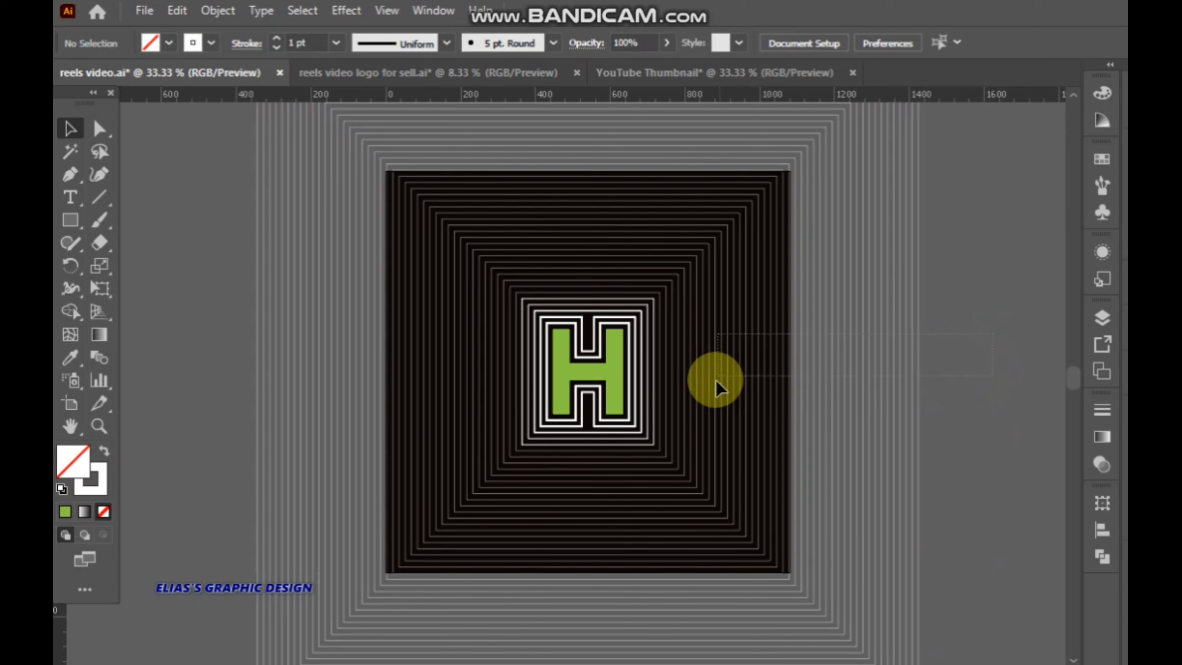
left_click_drag(693, 391, 654, 411)
left_click(192, 43)
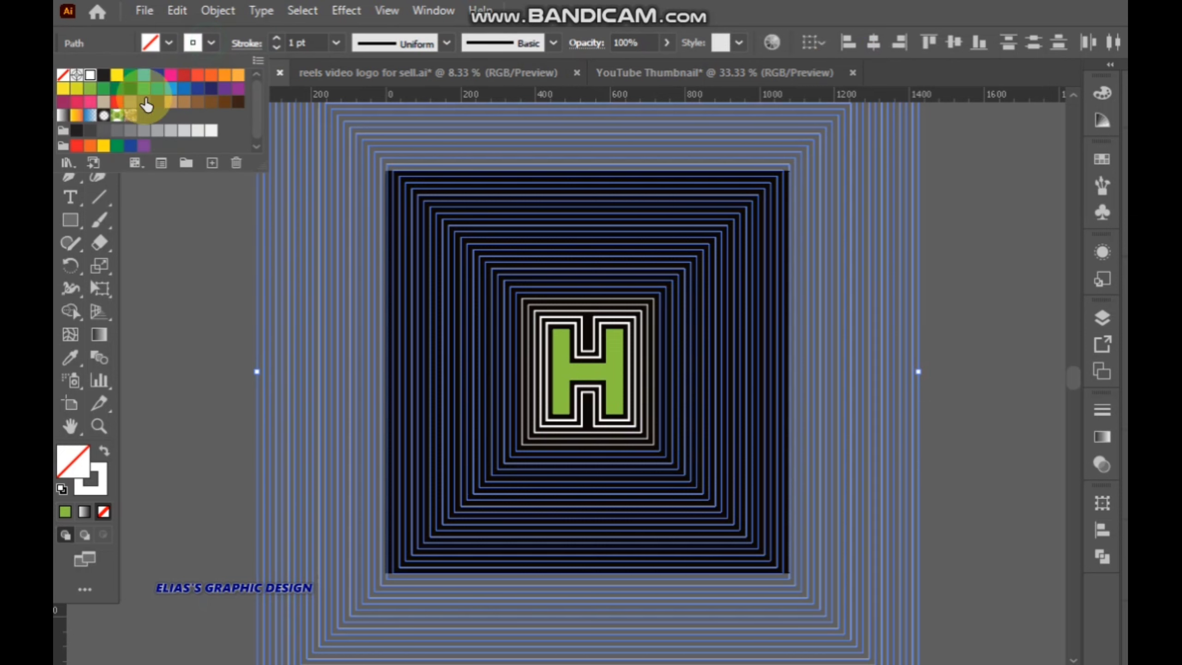
left_click(91, 96)
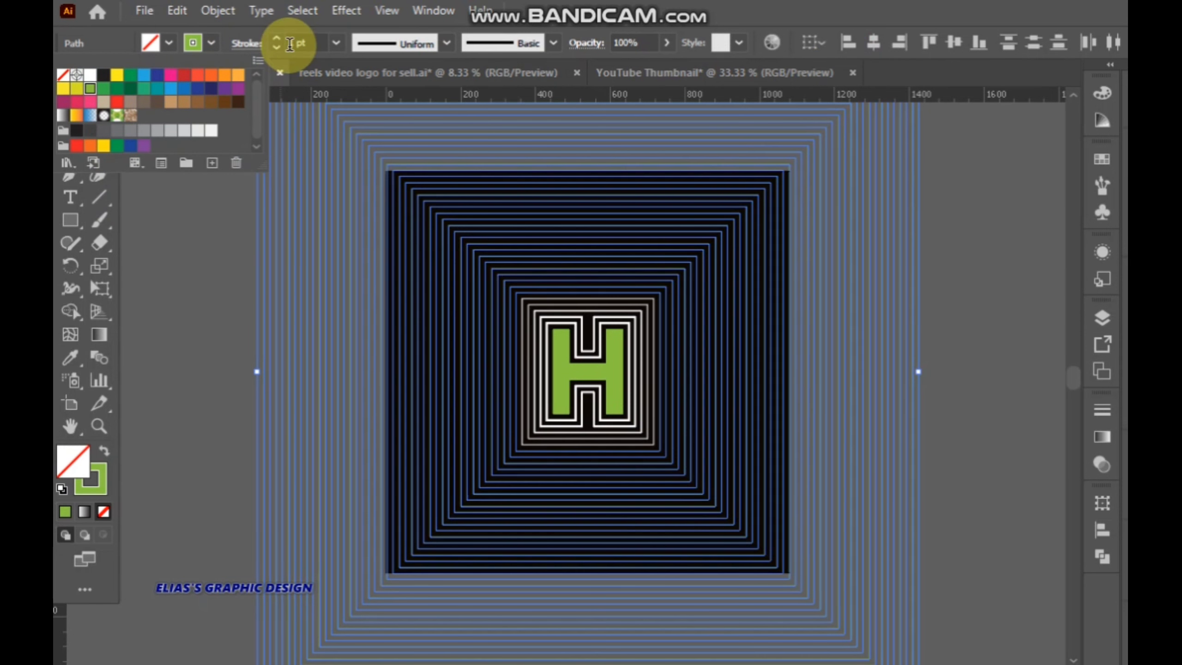
left_click(276, 38)
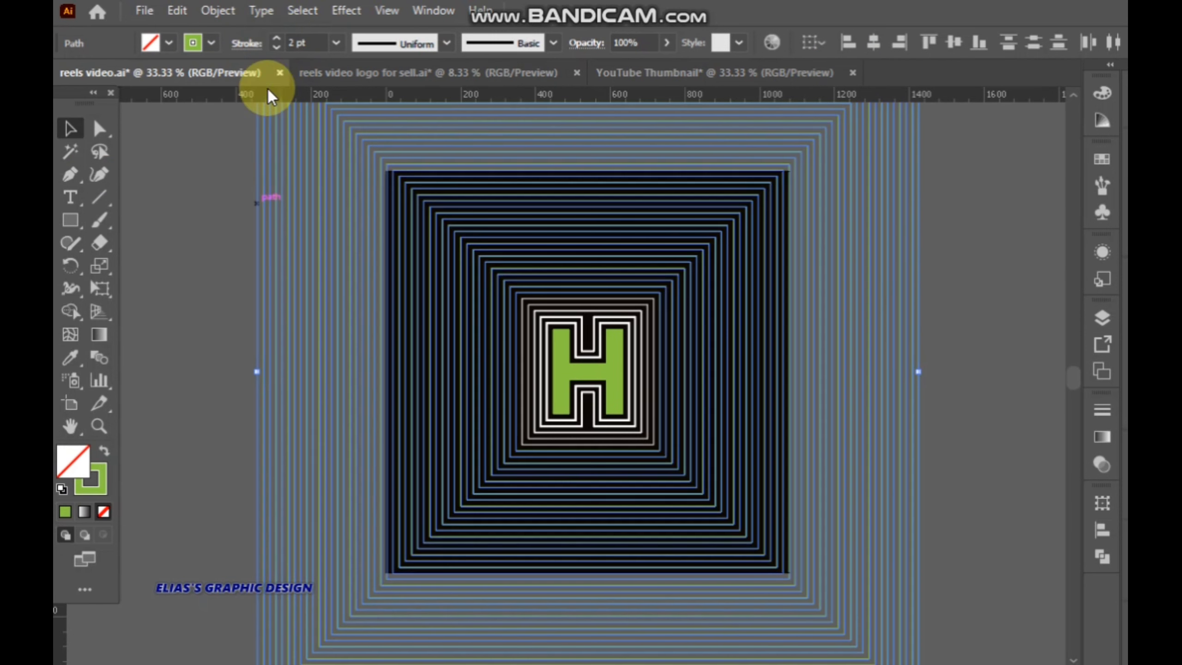
left_click(197, 275)
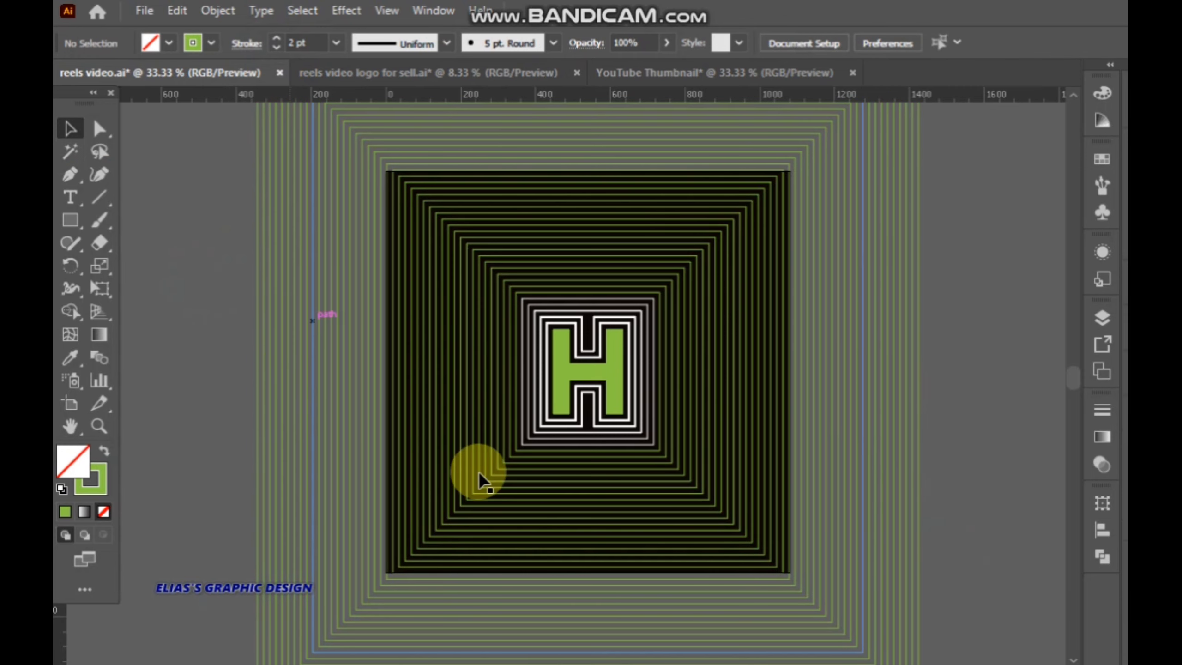
- Draw a rectangle covering the whole black square and swap its colours to a green fill with no stroke
left_click(71, 222)
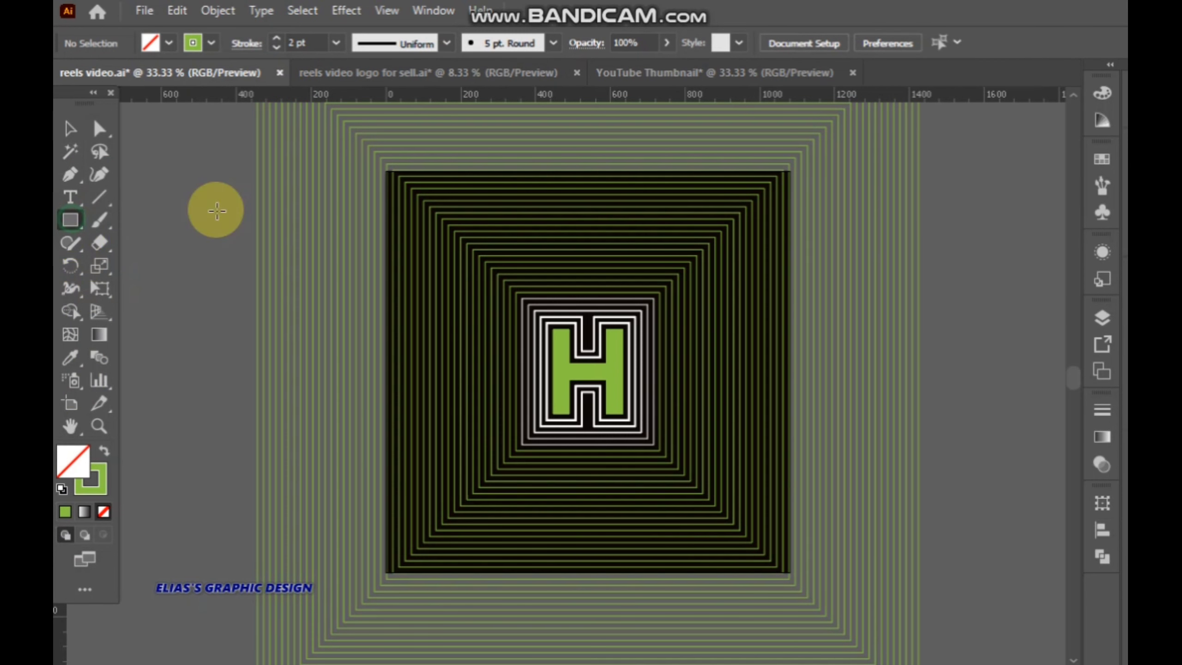
left_click_drag(385, 167, 791, 571)
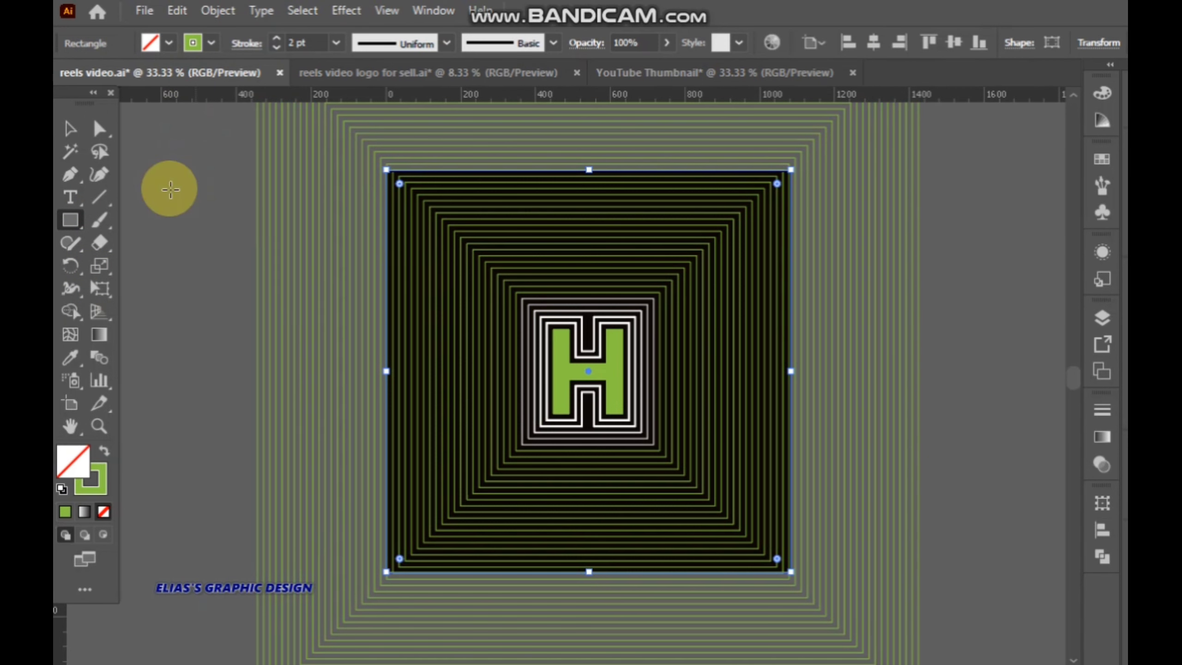
left_click(104, 449)
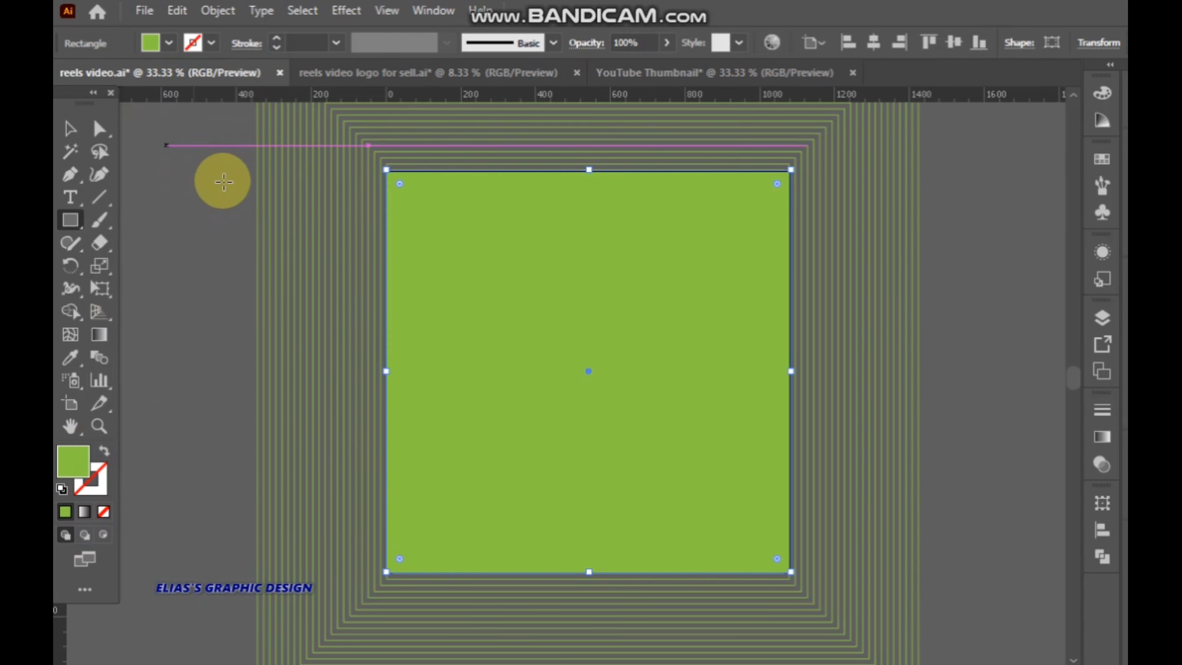
- Select all the artwork, make a clipping mask with the green rectangle, and deselect the result
left_click(70, 128)
left_click(161, 169)
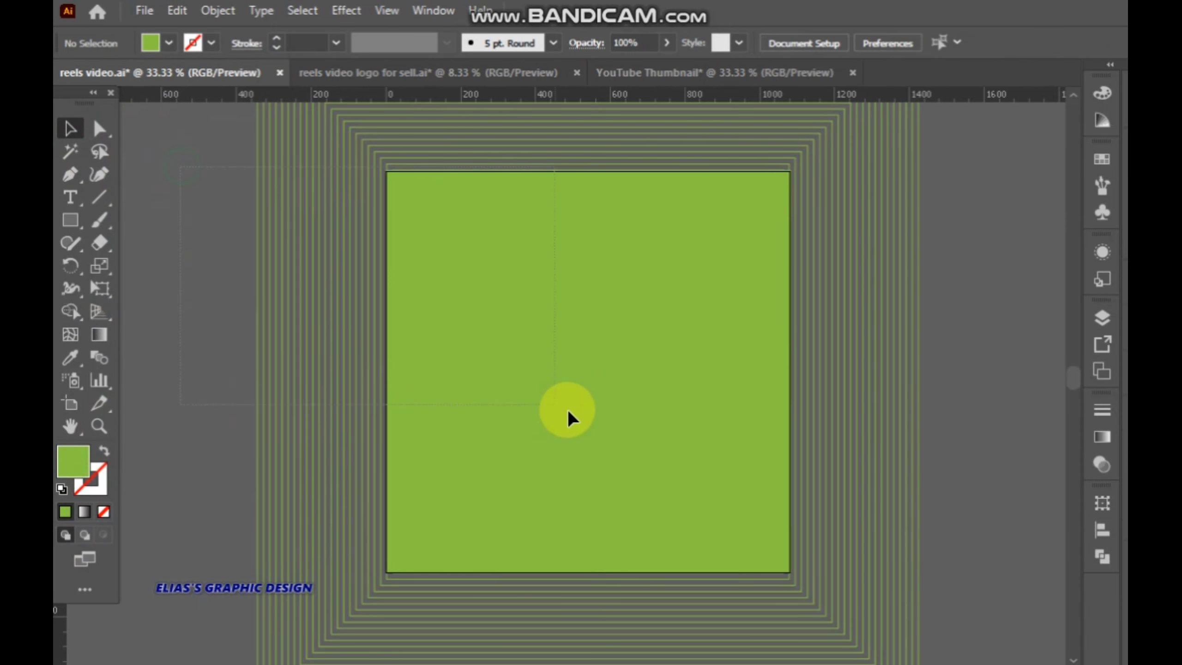
key("ctrl+a")
right_click(567, 410)
left_click(672, 495)
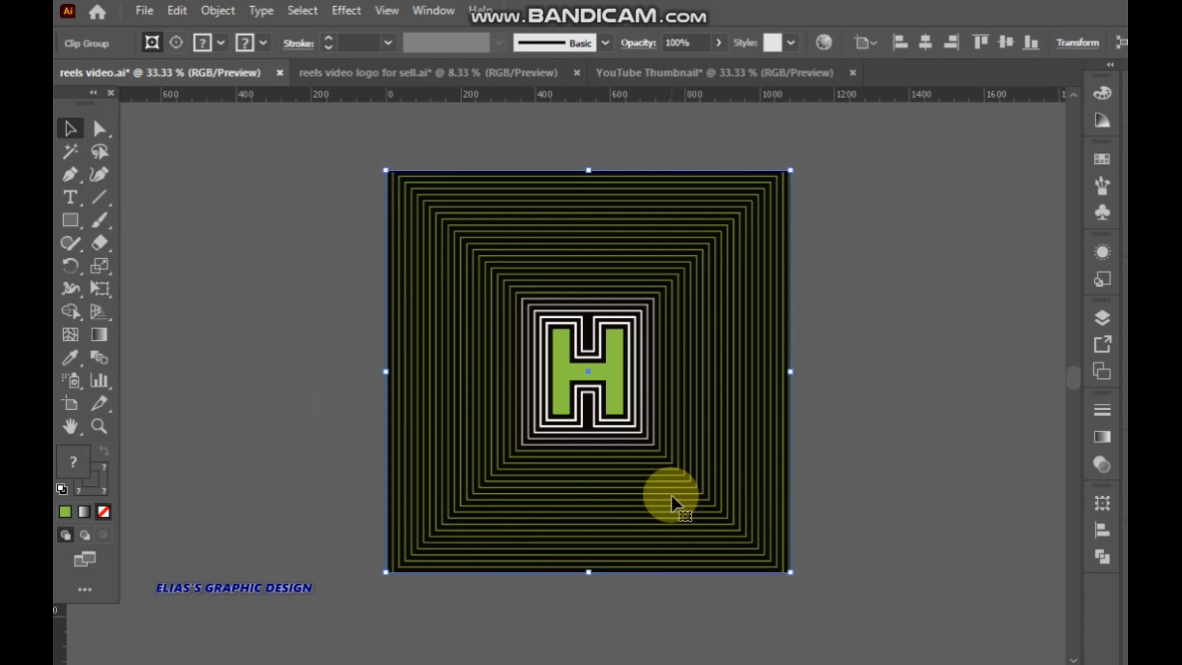
left_click(862, 342)
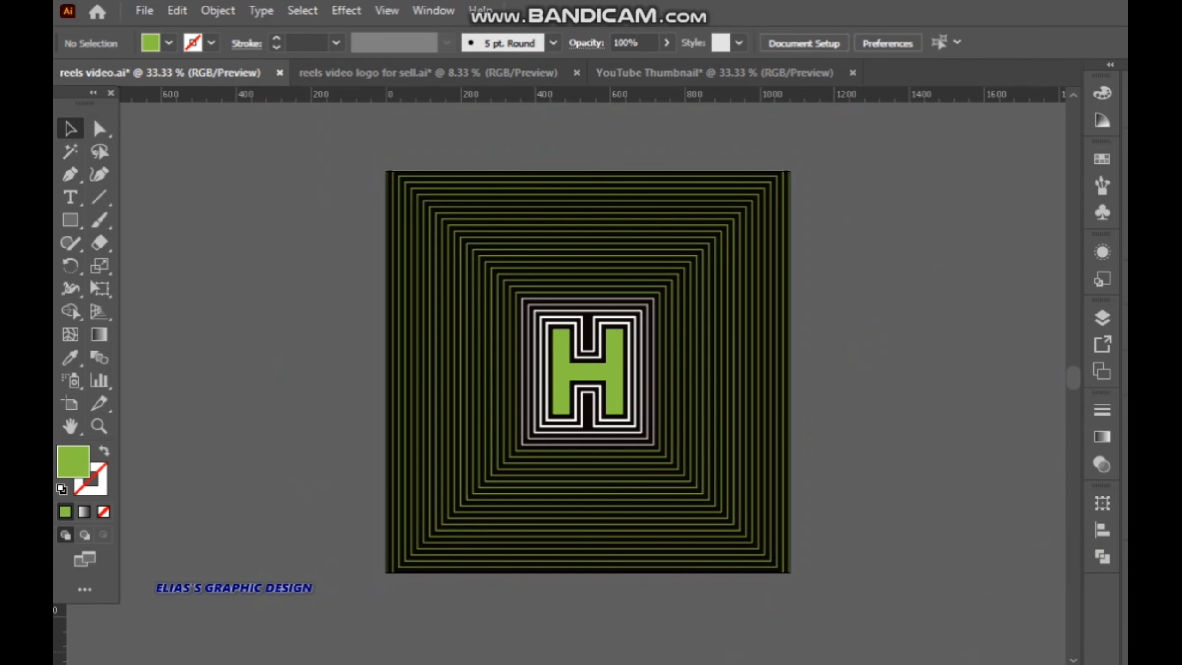